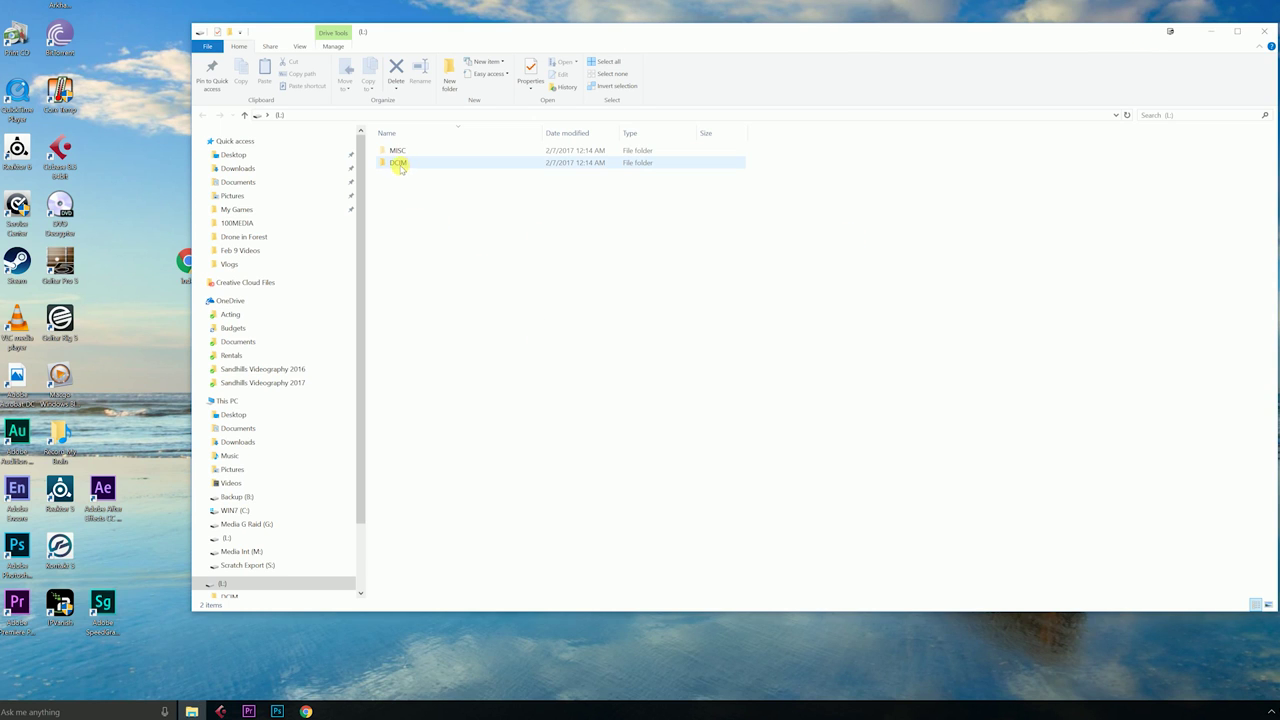
Open DCIM > 100MEDIA on the (I:) drive and look over its 19 drone clip files
{"action": "double_click", "coordinate": [398, 163]}
{"action": "double_click", "coordinate": [408, 152]}
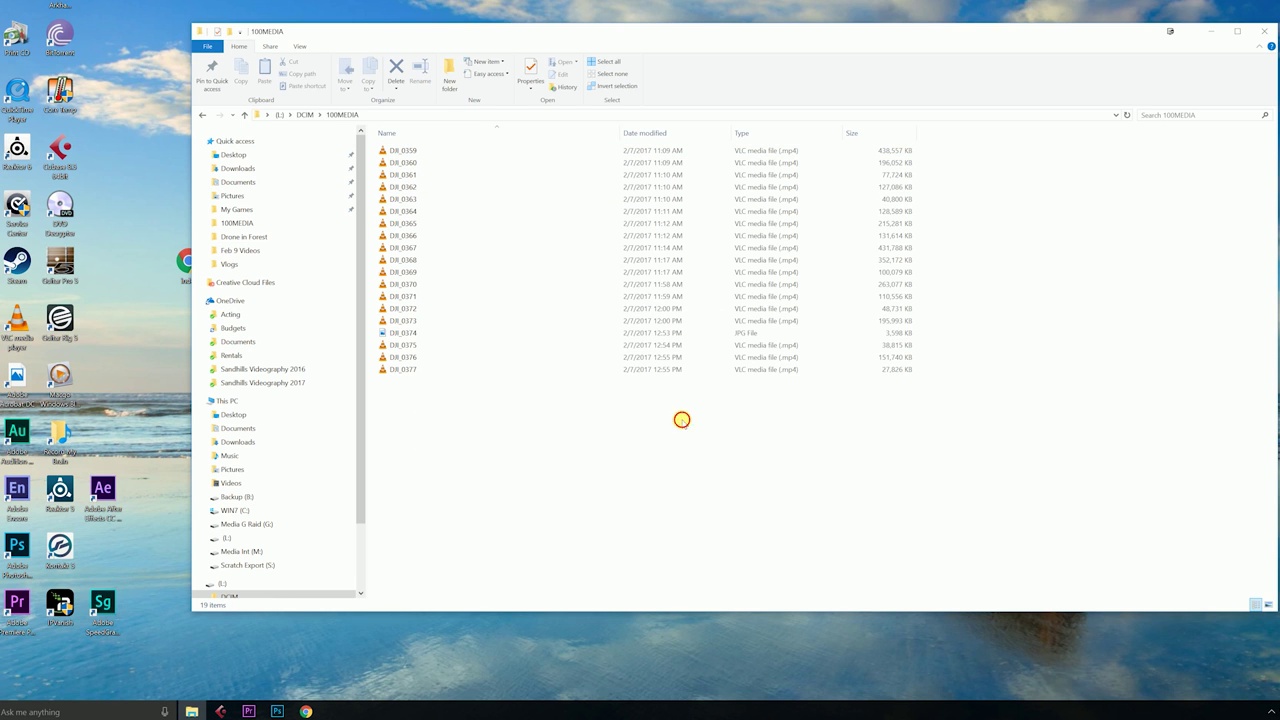
{"action": "left_click_drag", "start_coordinate": [680, 382], "coordinate": [652, 135]}
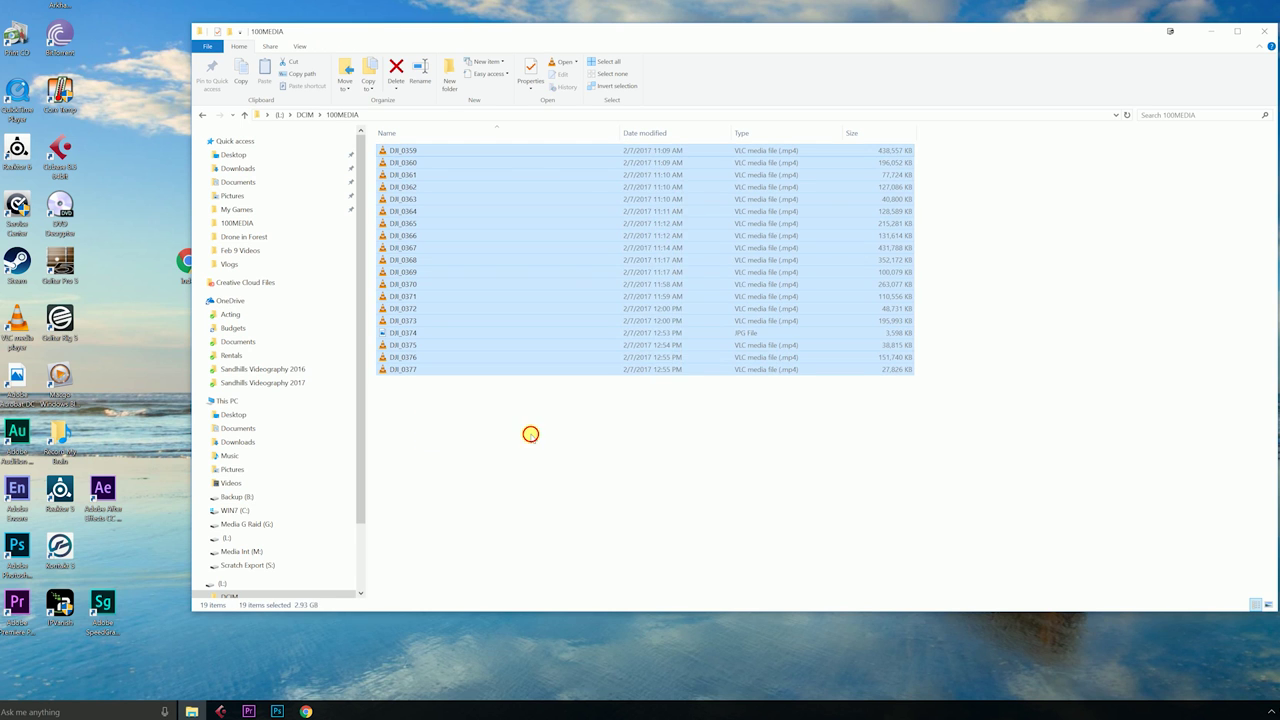
{"action": "left_click", "coordinate": [529, 432]}
Return to DCIM and open Media Int (M:) > 2017 Footage > Feb 9 Videos as the destination
{"action": "left_click", "coordinate": [305, 114]}
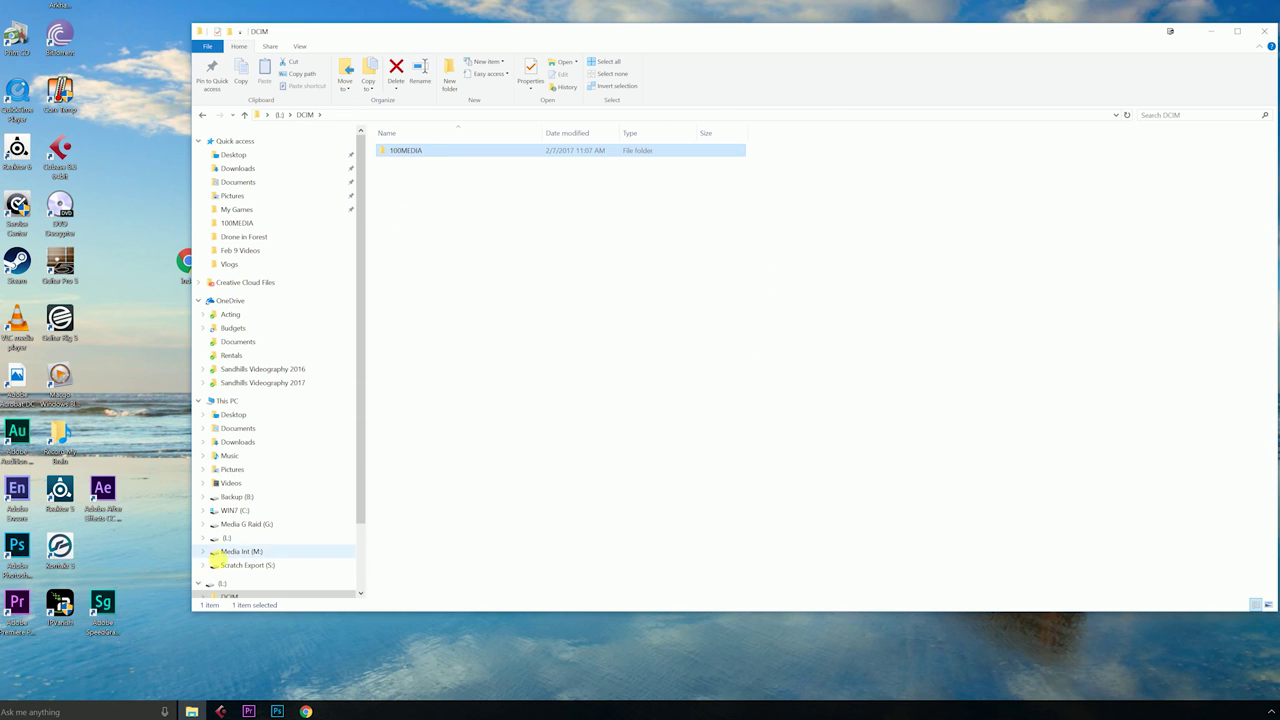
{"action": "left_click", "coordinate": [204, 551]}
{"action": "scroll", "coordinate": [297, 523], "scroll_direction": "down", "scroll_amount": 1}
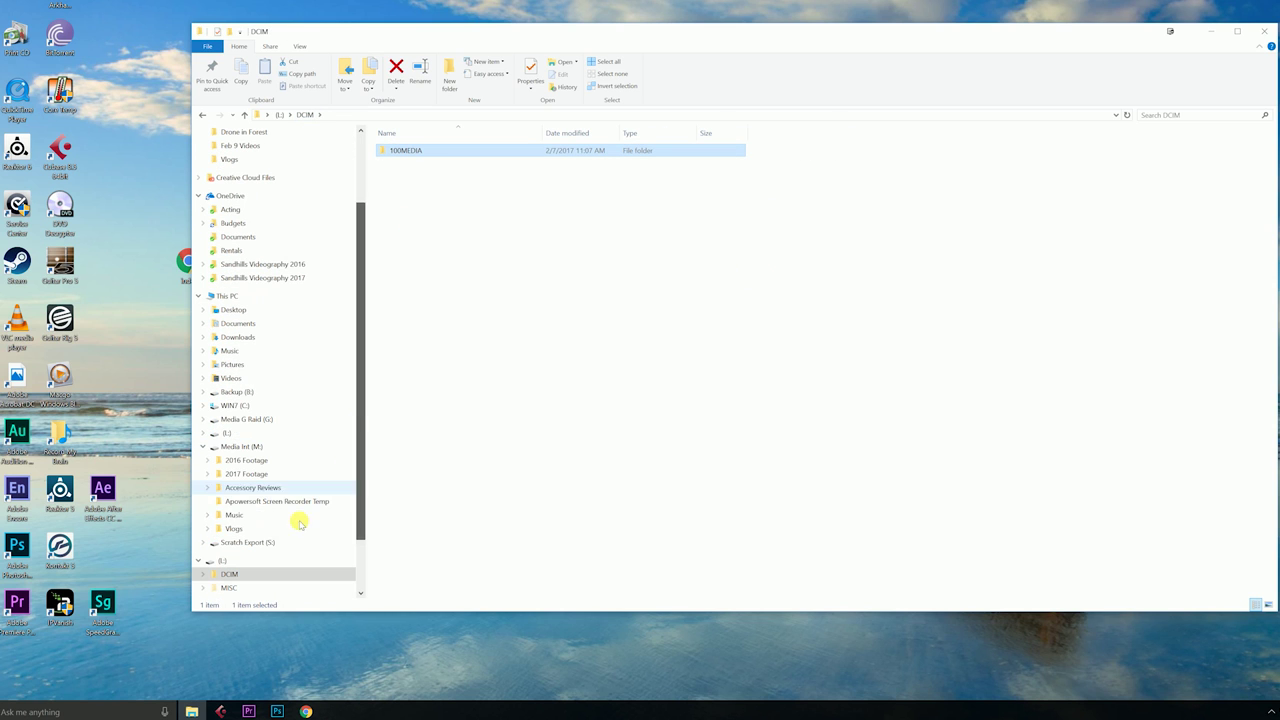
{"action": "left_click", "coordinate": [208, 474]}
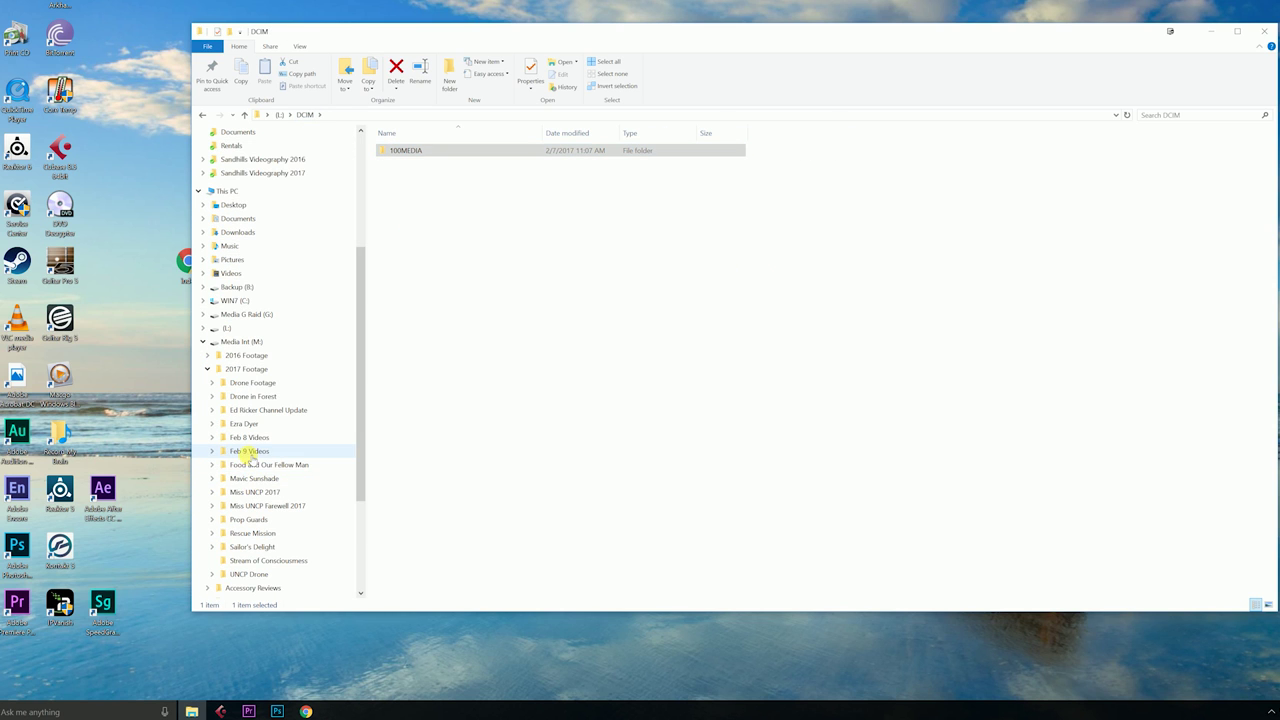
{"action": "left_click", "coordinate": [247, 451]}
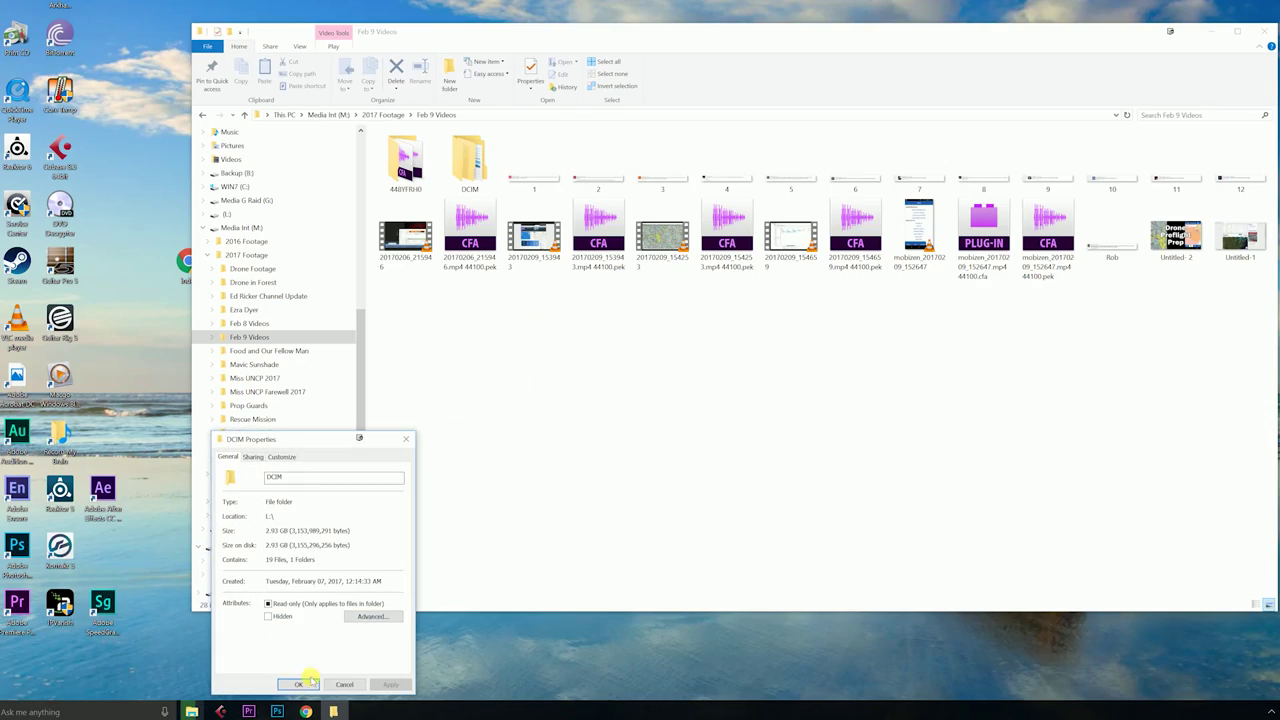
Close the DCIM Properties dialog and let the 21-item copy into Feb 9 Videos complete
{"action": "left_click", "coordinate": [347, 686]}
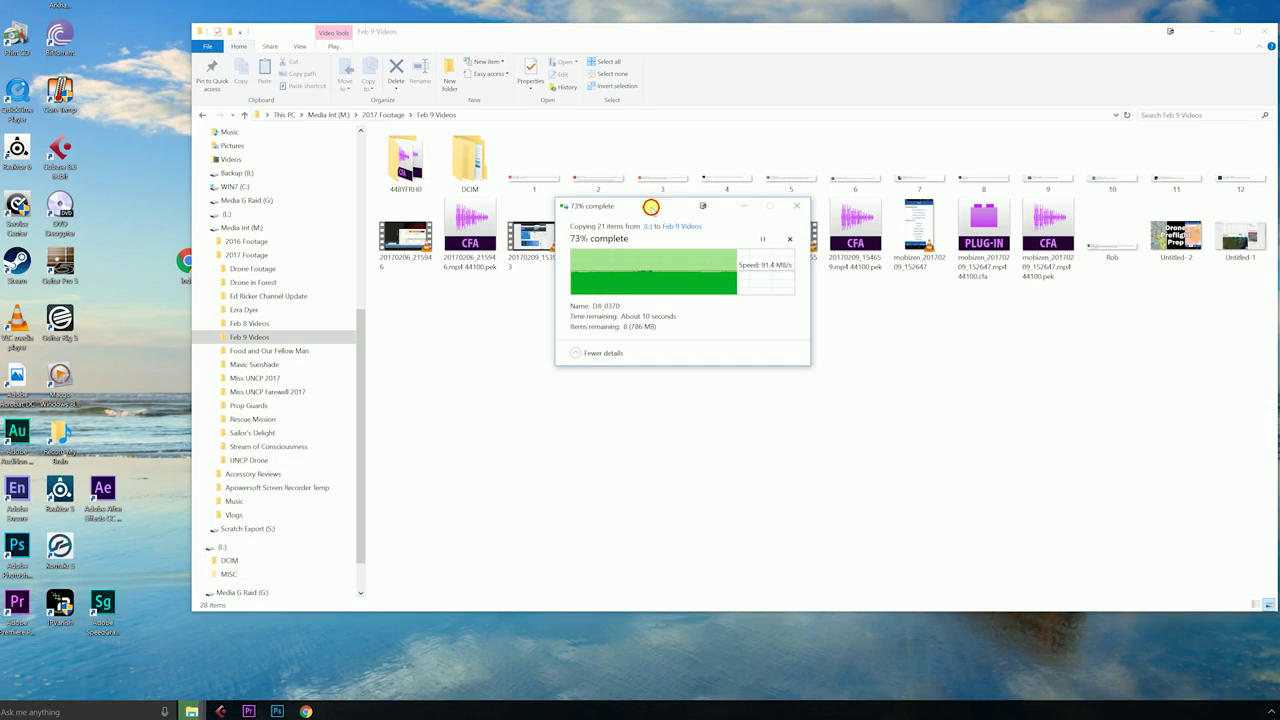
{"action": "left_click_drag", "start_coordinate": [651, 207], "coordinate": [686, 232]}
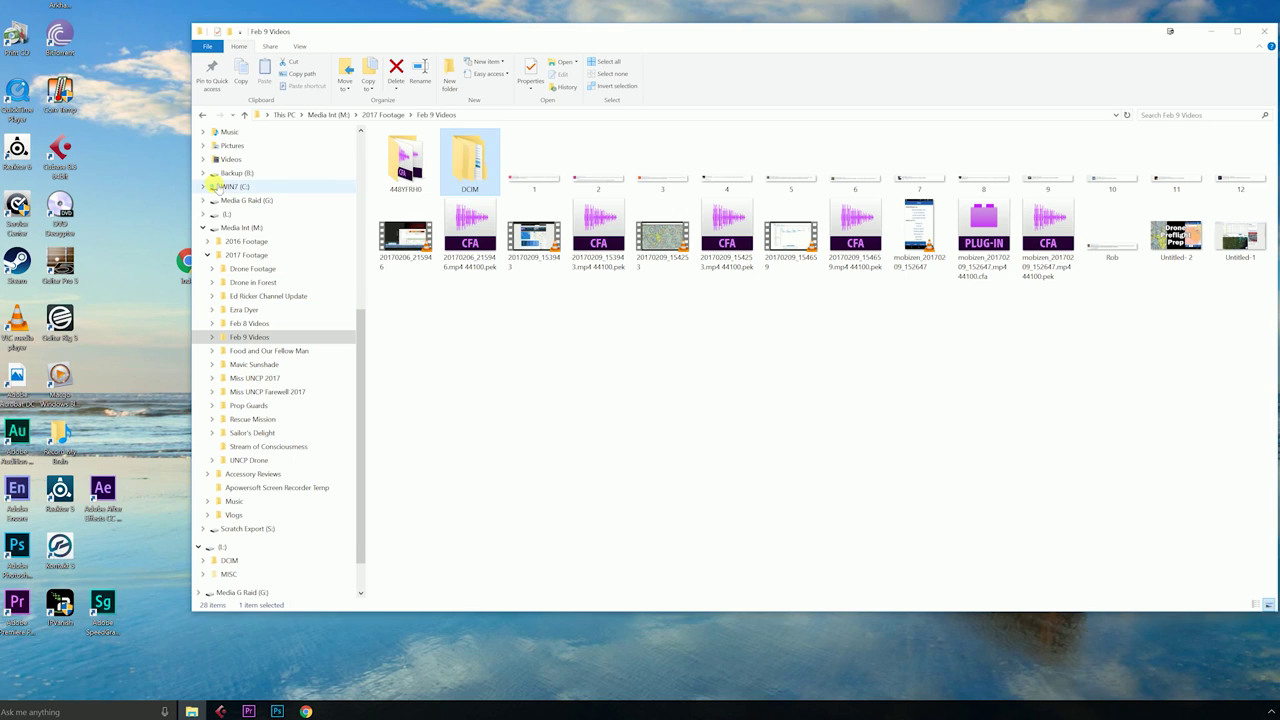
{"action": "left_click_drag", "start_coordinate": [220, 190], "coordinate": [455, 186]}
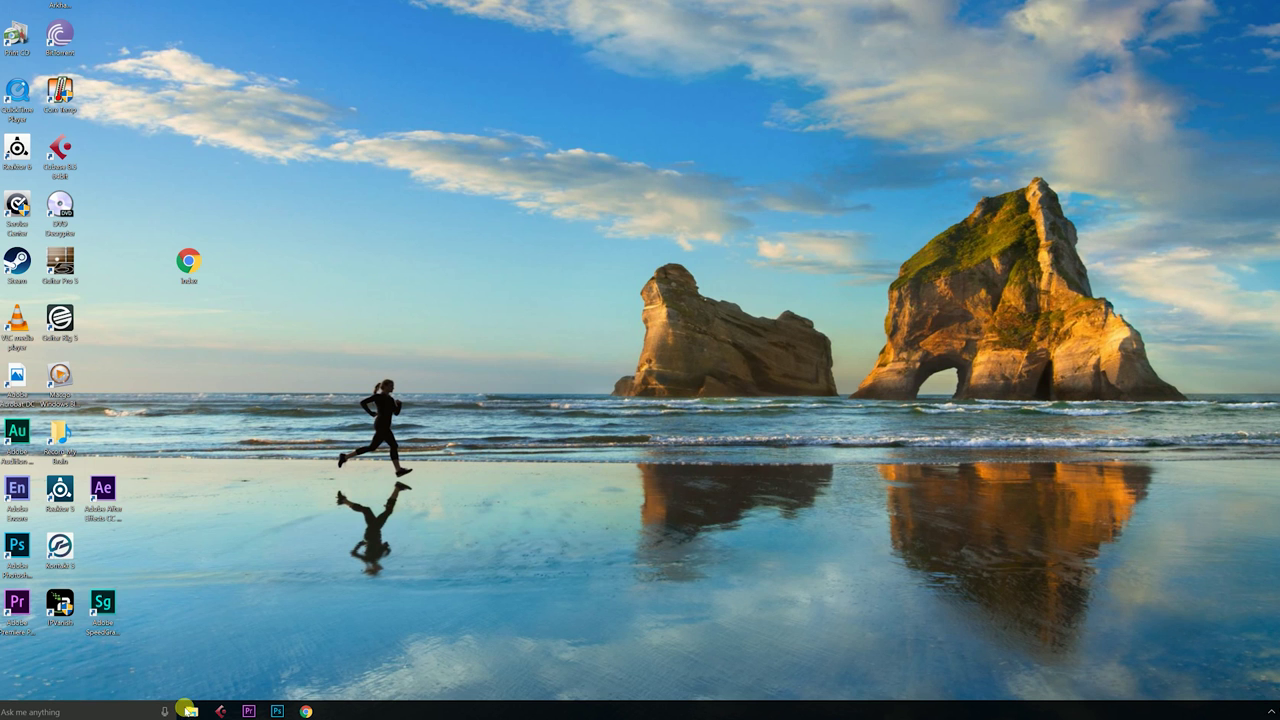
In a new Explorer window on Media Int (M:), rename DCIM to 'Feb 9 2017 Drone Footage'
{"action": "key", "text": "super+e"}
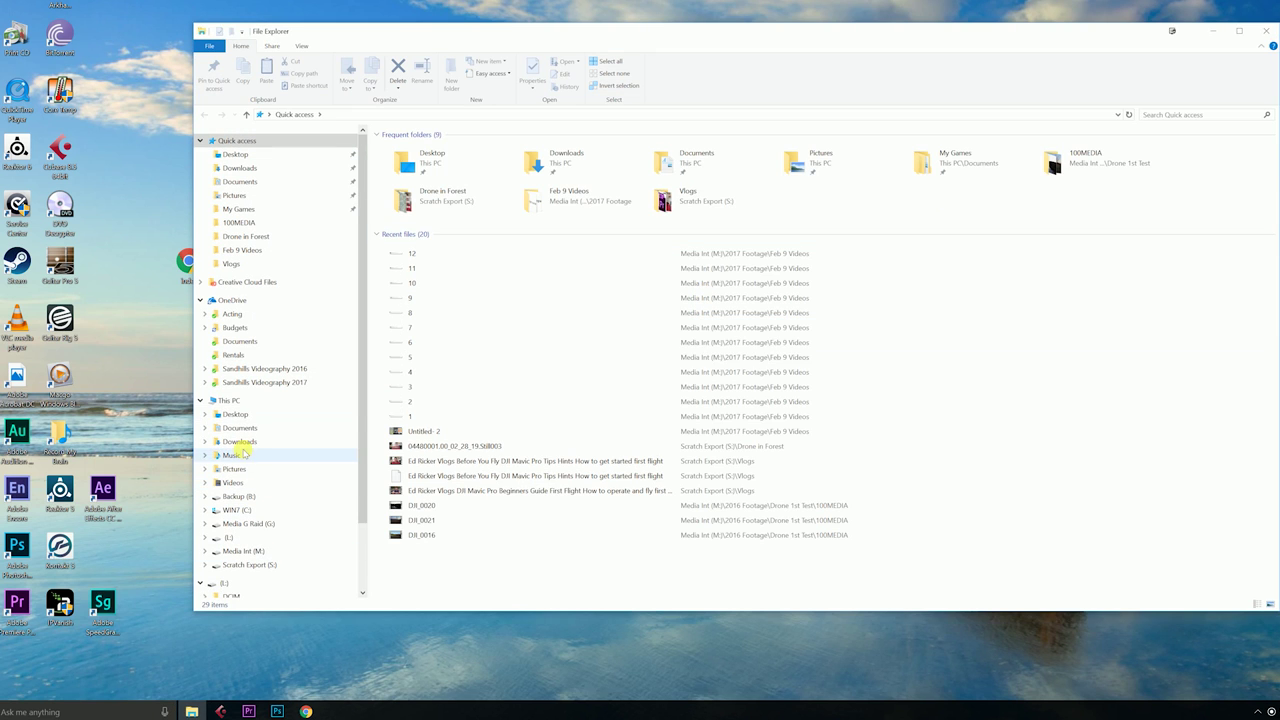
{"action": "left_click", "coordinate": [266, 402]}
{"action": "left_click", "coordinate": [995, 246]}
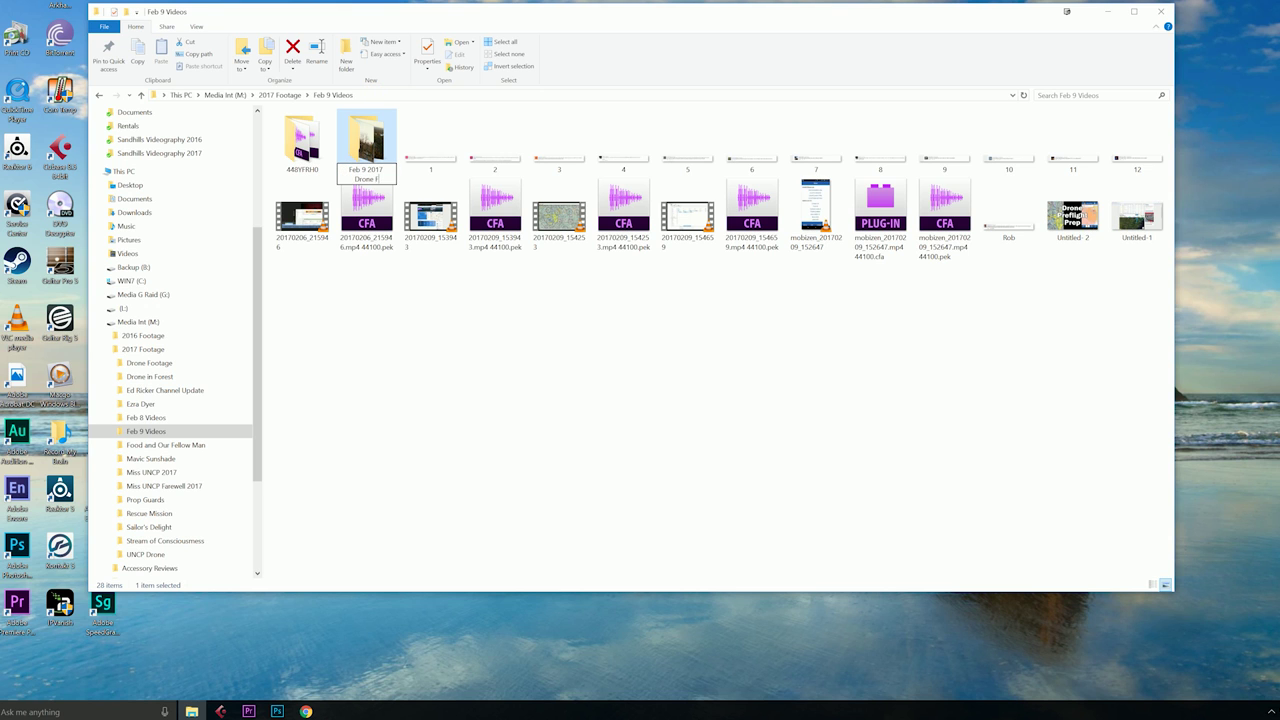
{"action": "key", "text": "Return"}
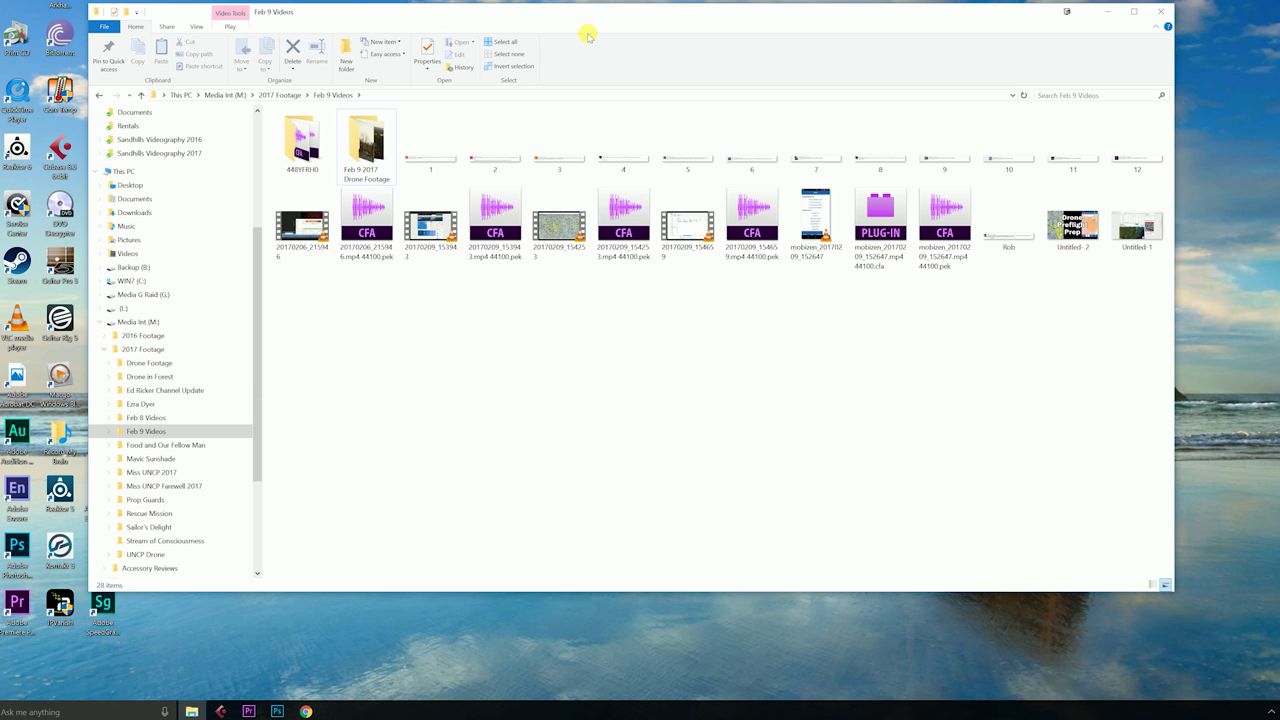
{"action": "left_click_drag", "start_coordinate": [598, 13], "coordinate": [750, 15]}
{"action": "left_click", "coordinate": [498, 203]}
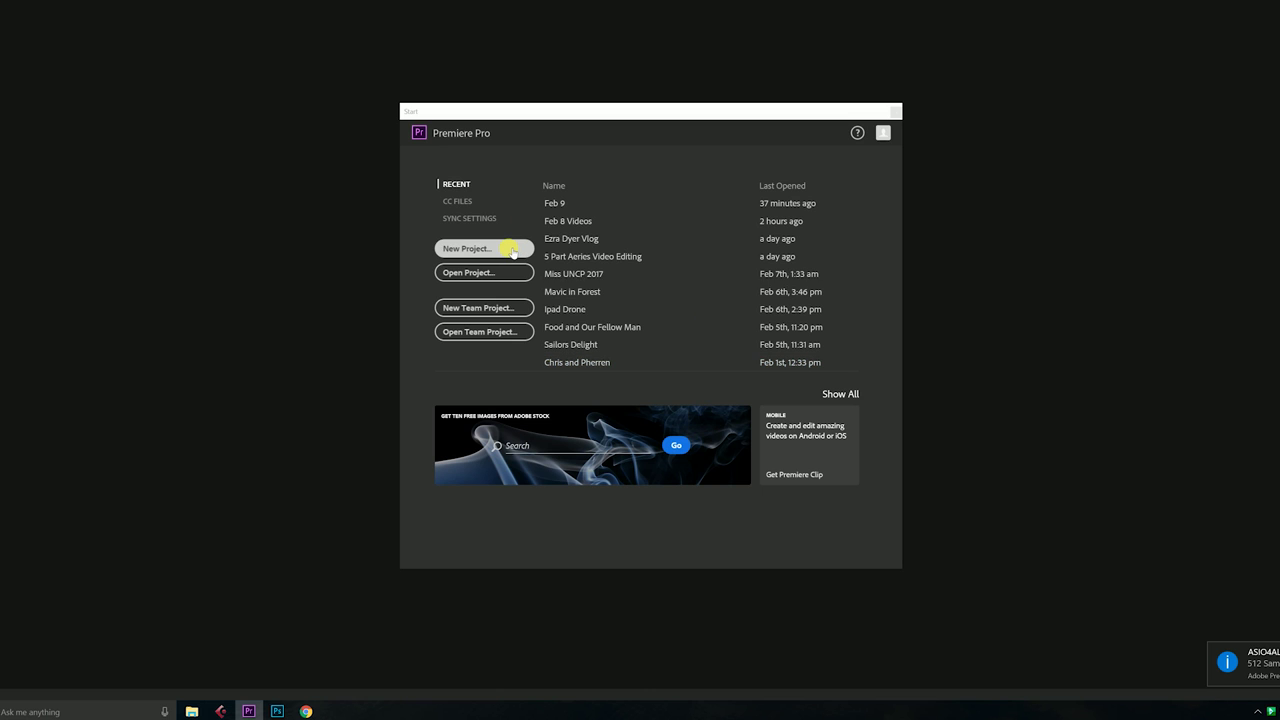
Start a new project and browse to the Scratch Export (S:) drive for its location
{"action": "left_click", "coordinate": [509, 251]}
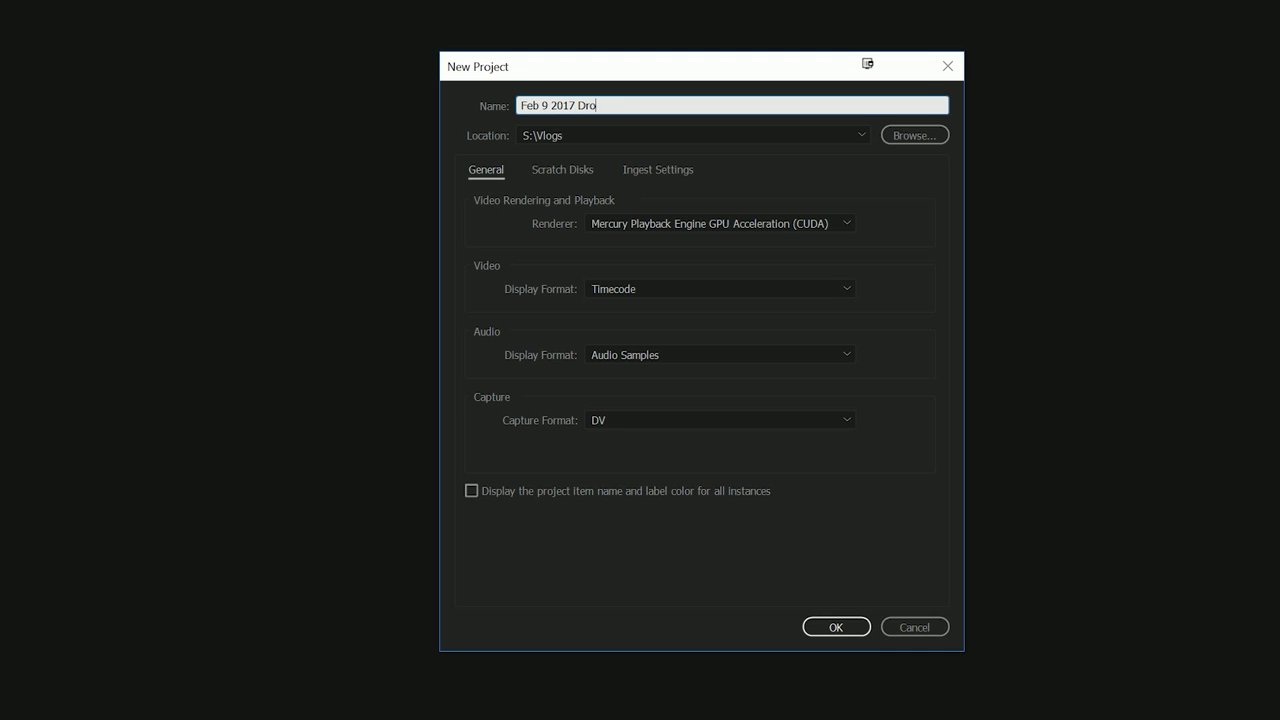
{"action": "left_click", "coordinate": [928, 135]}
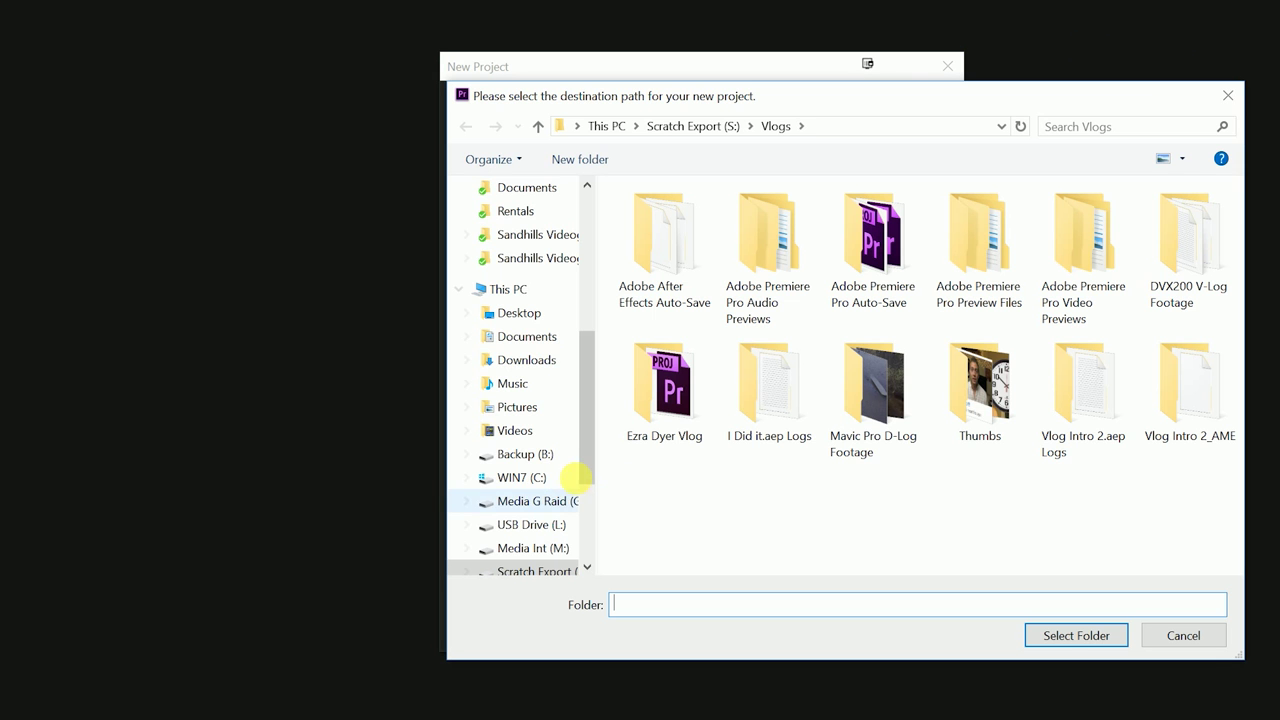
{"action": "scroll", "coordinate": [593, 510], "scroll_direction": "down", "scroll_amount": 3}
{"action": "left_click", "coordinate": [560, 446]}
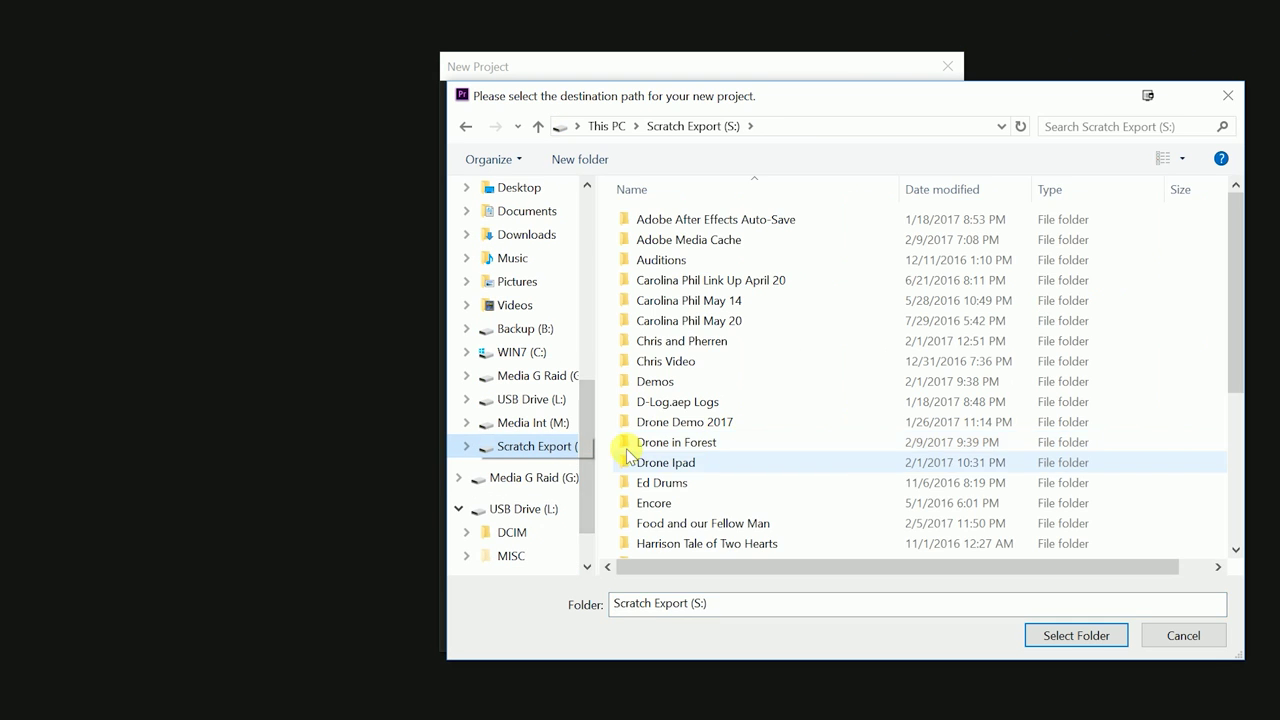
{"action": "scroll", "coordinate": [1237, 272], "scroll_direction": "down", "scroll_amount": 2}
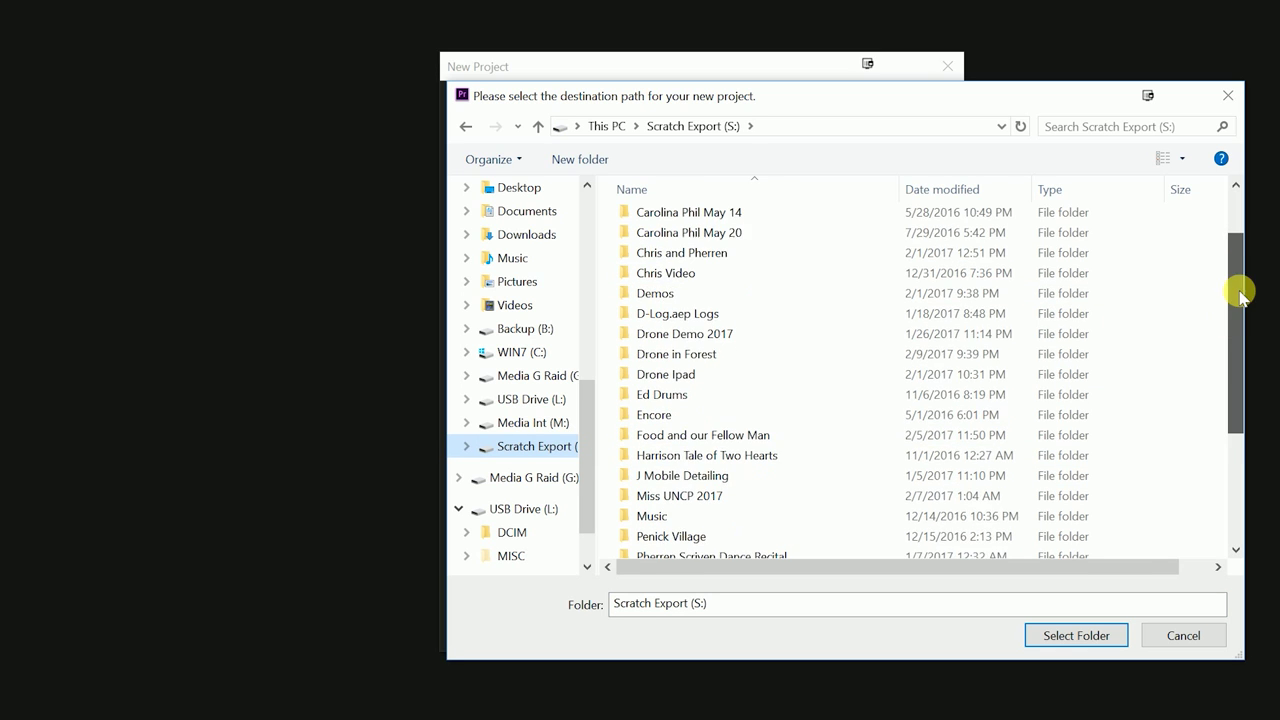
Create a 'Feb 9 Drone Footage' folder on S: and select it as the project location
{"action": "left_click", "coordinate": [575, 160]}
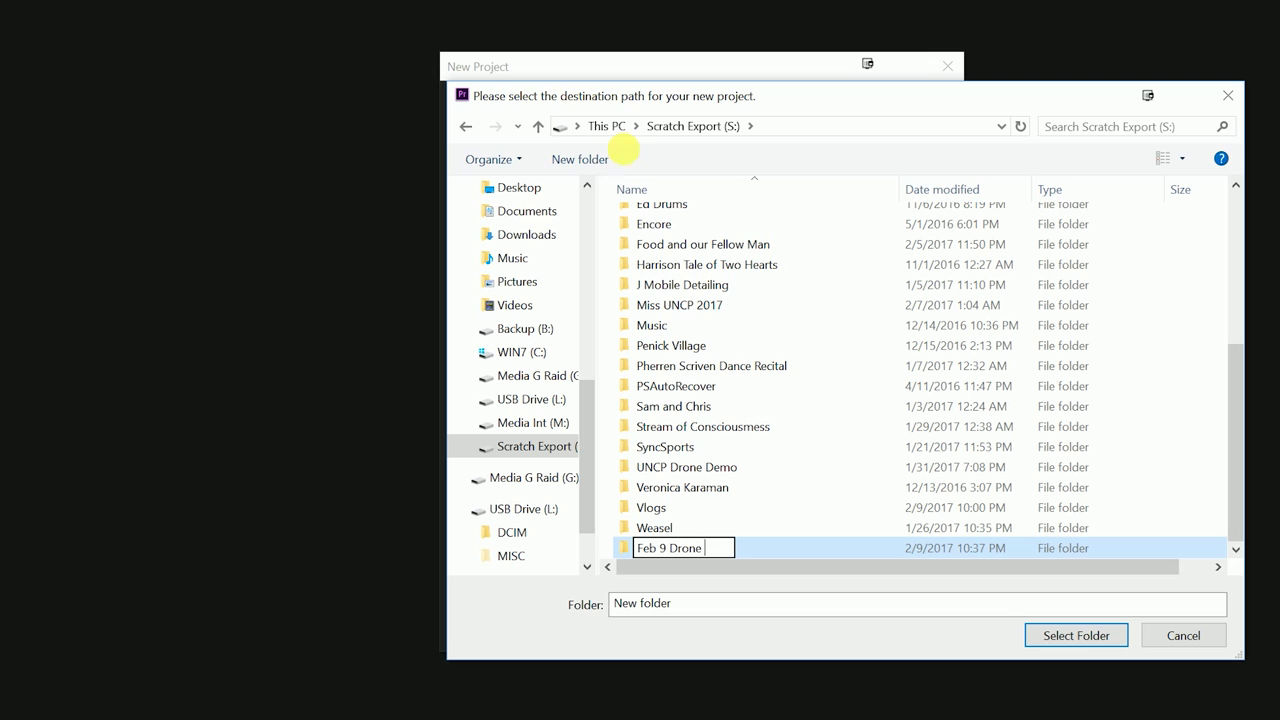
{"action": "type", "text": "Feb 9 Drone Footrage"}
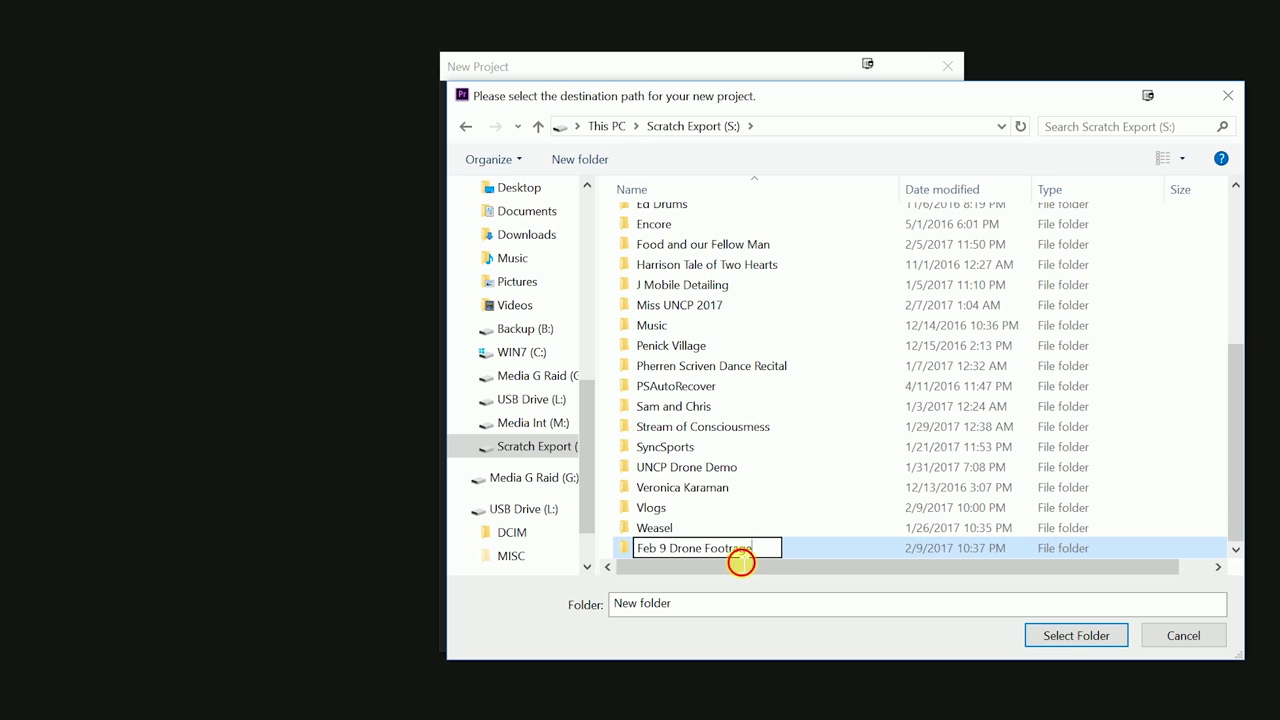
{"action": "left_click", "coordinate": [835, 553]}
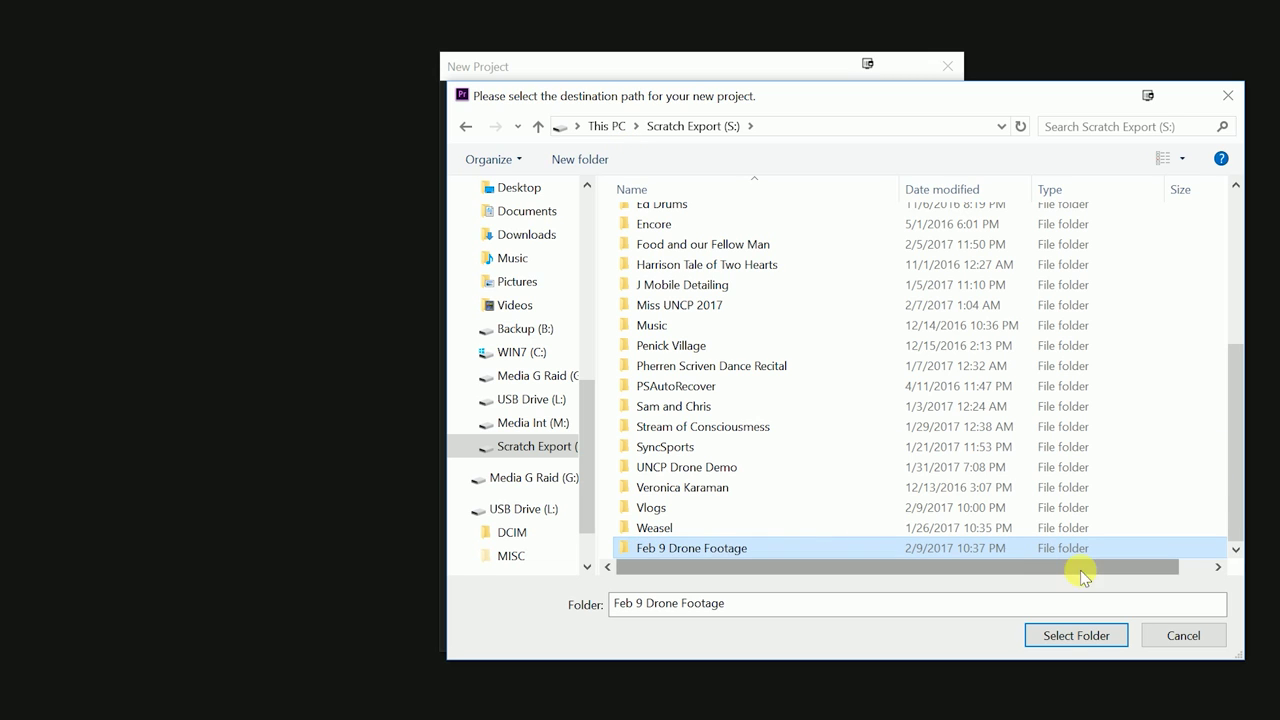
{"action": "left_click", "coordinate": [1078, 635]}
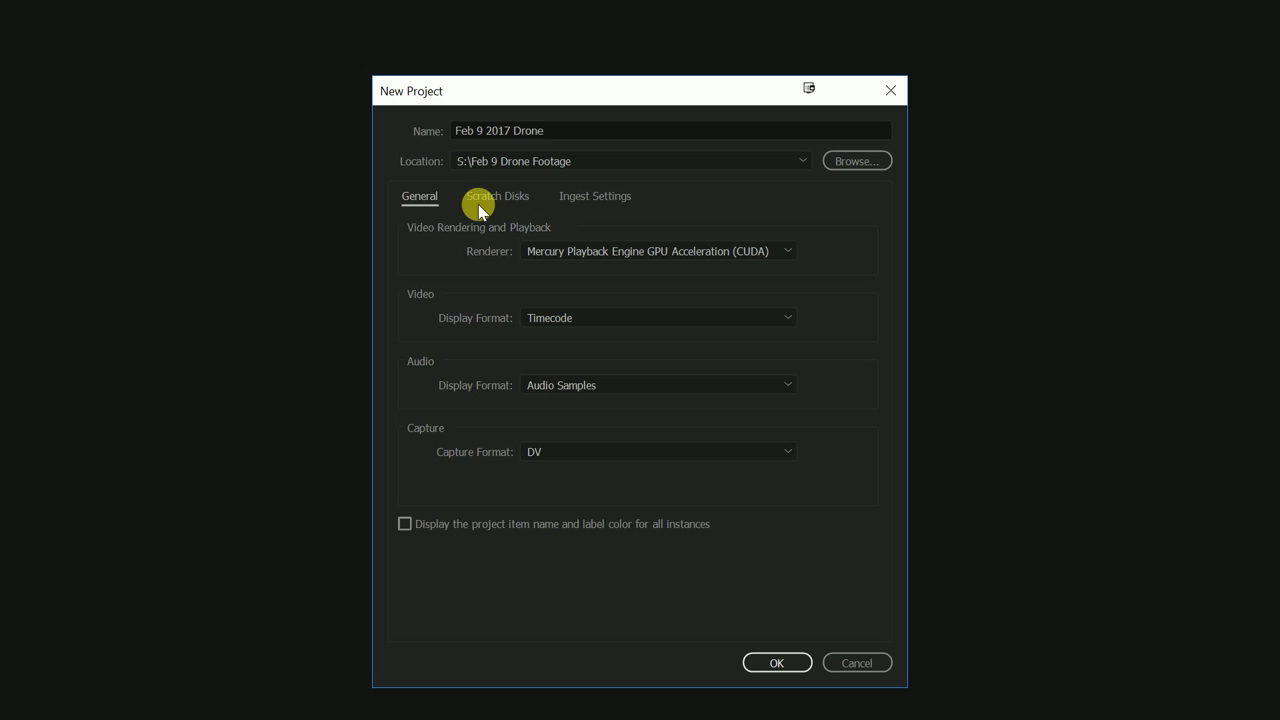
Point the Captured Video scratch disk to S:\Adobe Media Cache and create the project
{"action": "left_click", "coordinate": [489, 197]}
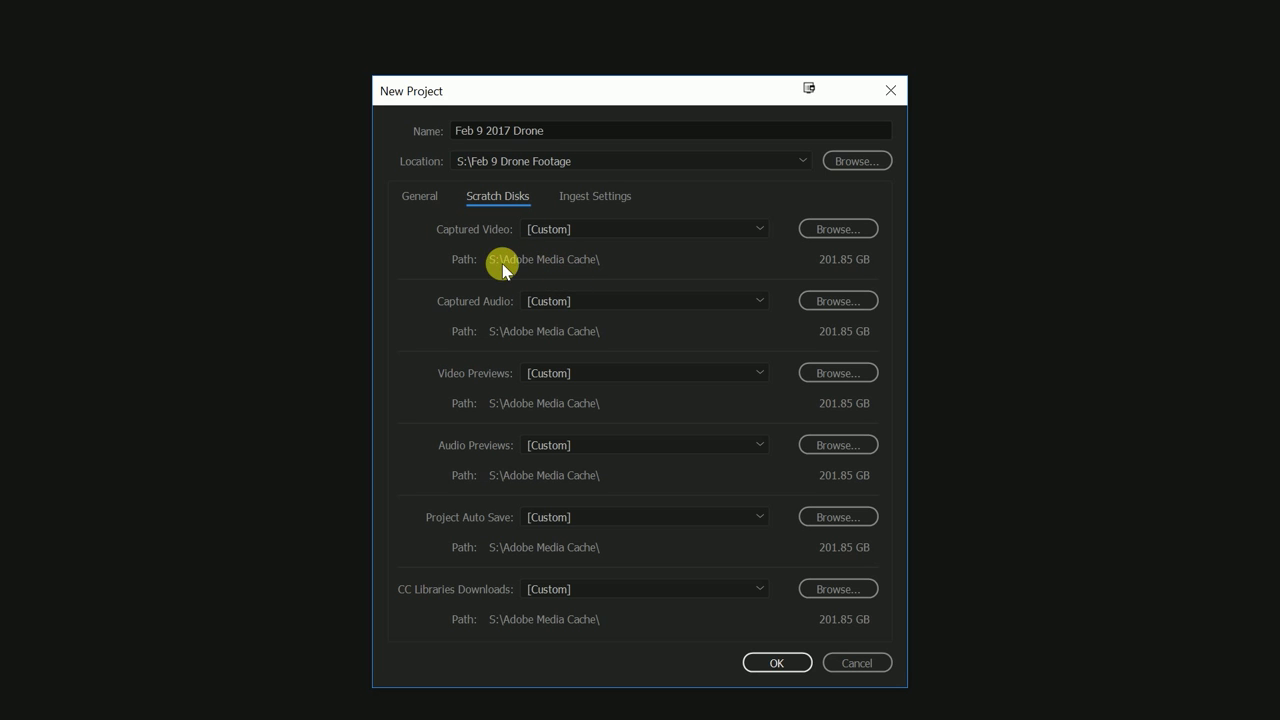
{"action": "left_click", "coordinate": [805, 231]}
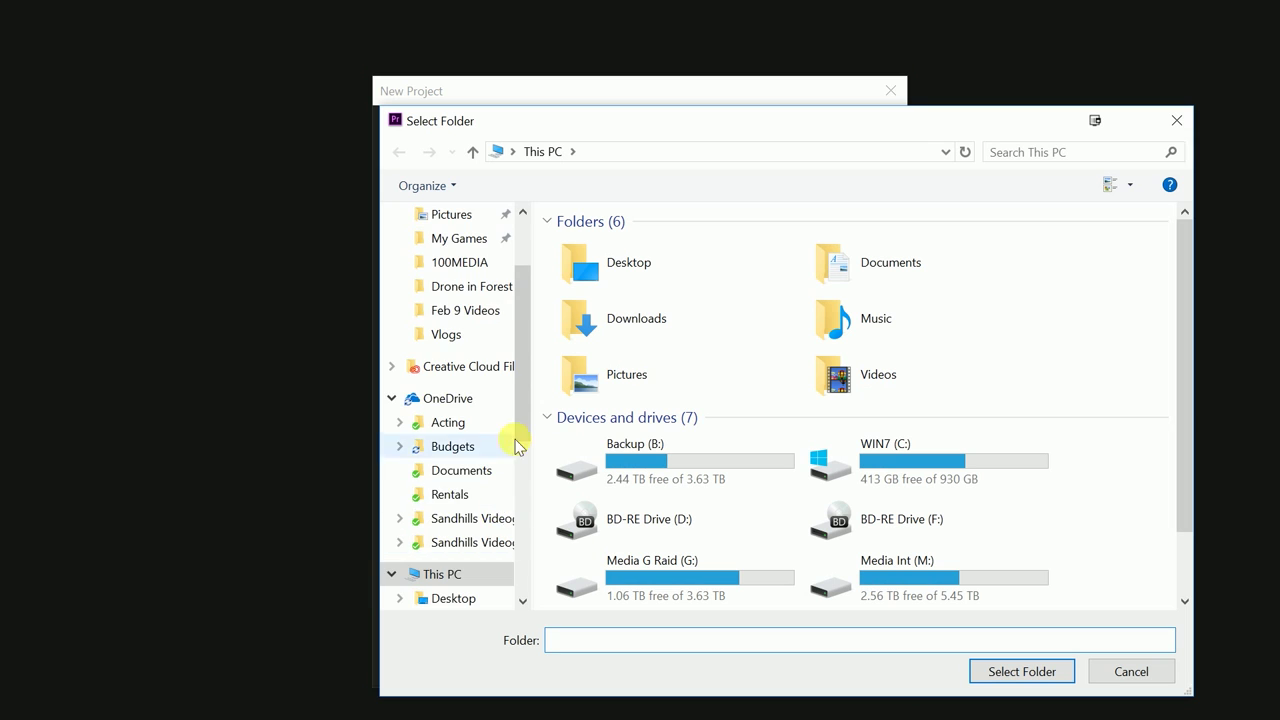
{"action": "left_click_drag", "start_coordinate": [517, 440], "coordinate": [510, 535]}
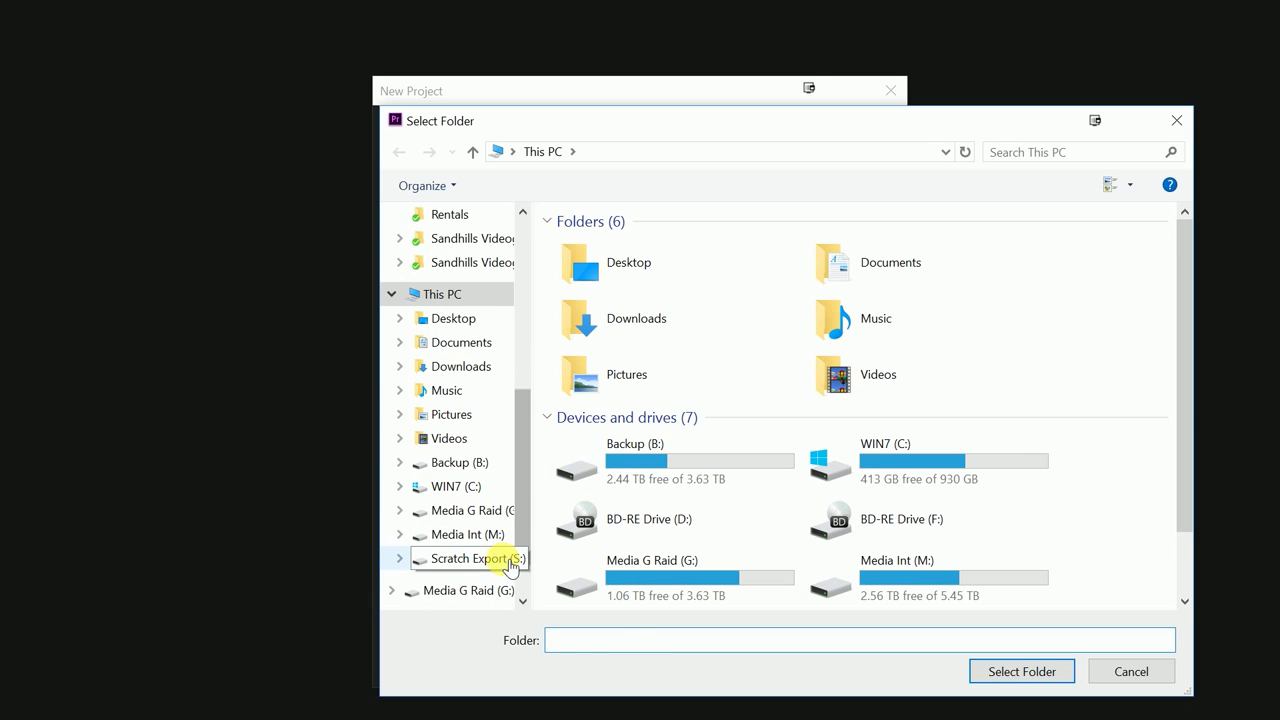
{"action": "left_click", "coordinate": [505, 559]}
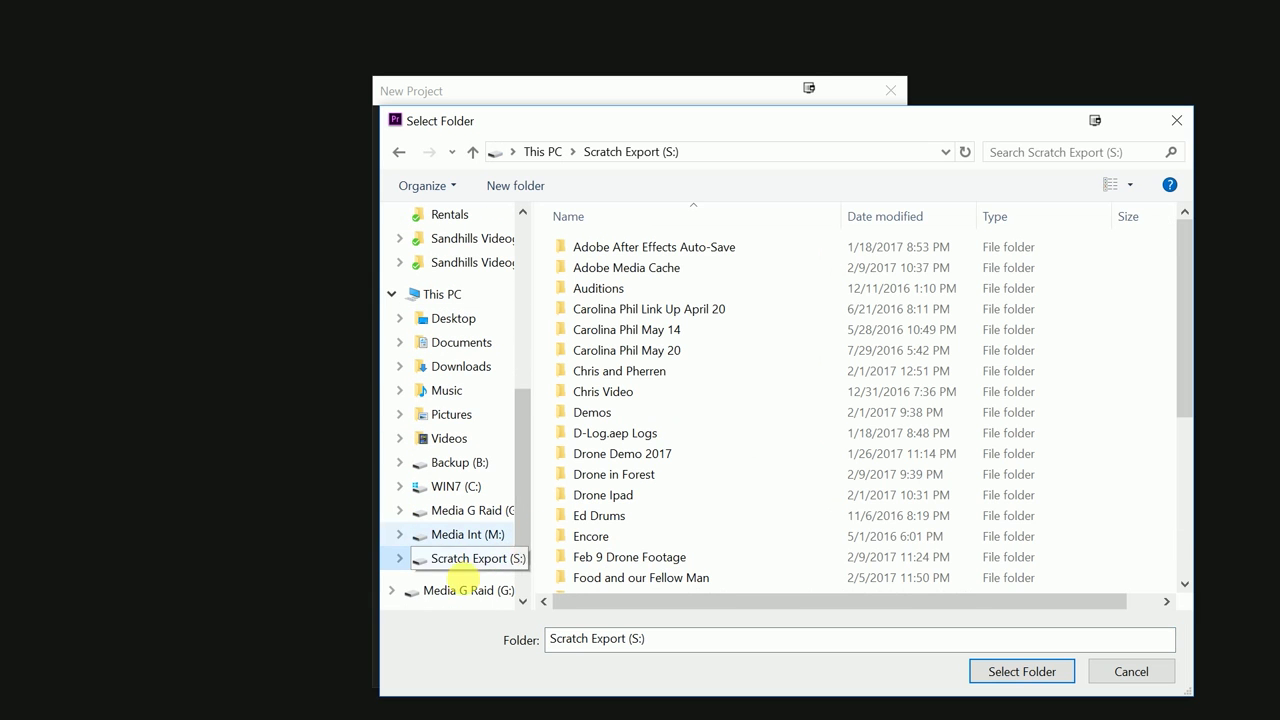
{"action": "double_click", "coordinate": [615, 268]}
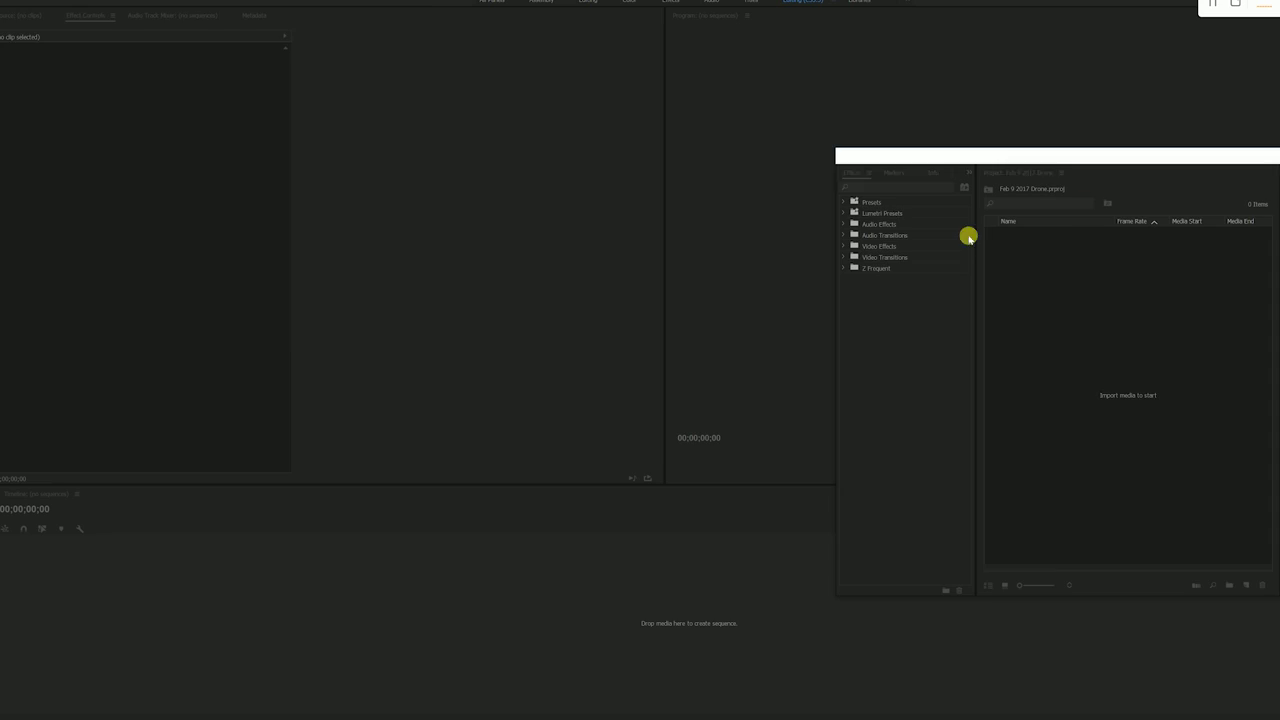
Import the Feb 9 2017 Drone Footage folder from M:\2017 Footage\Feb 9 Videos as a bin
{"action": "left_click_drag", "start_coordinate": [1060, 160], "coordinate": [923, 156]}
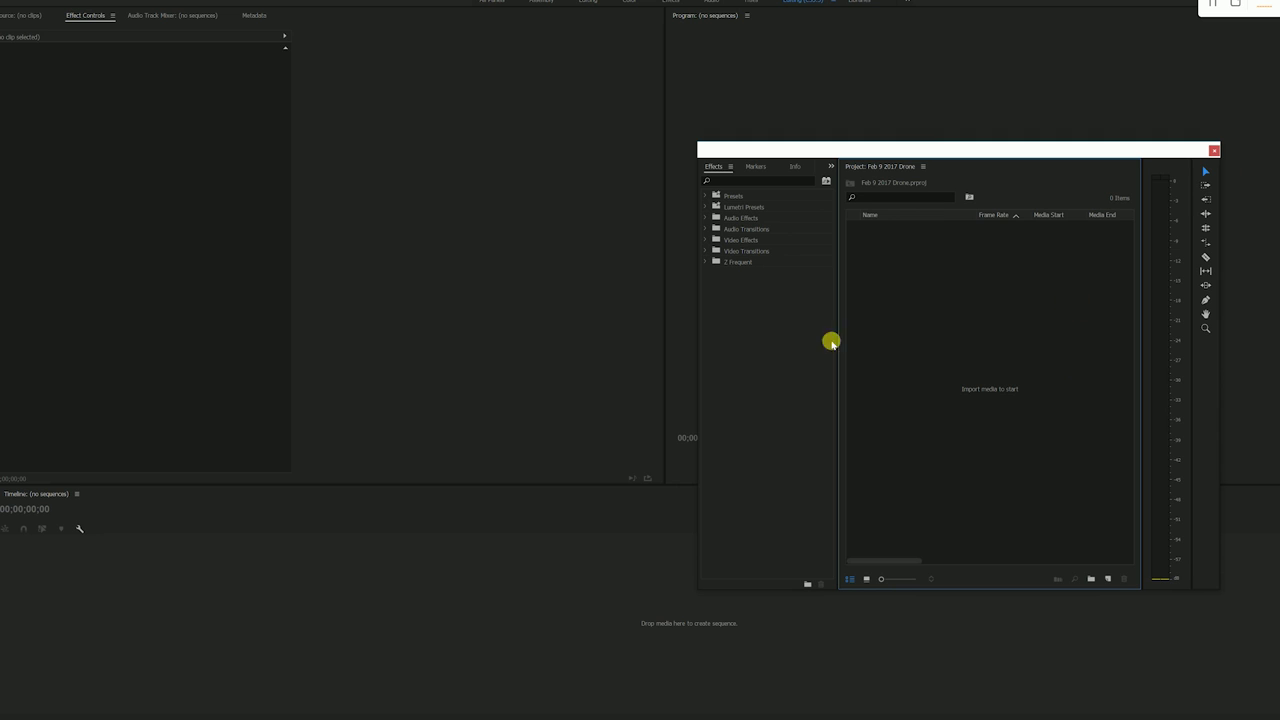
{"action": "double_click", "coordinate": [988, 413]}
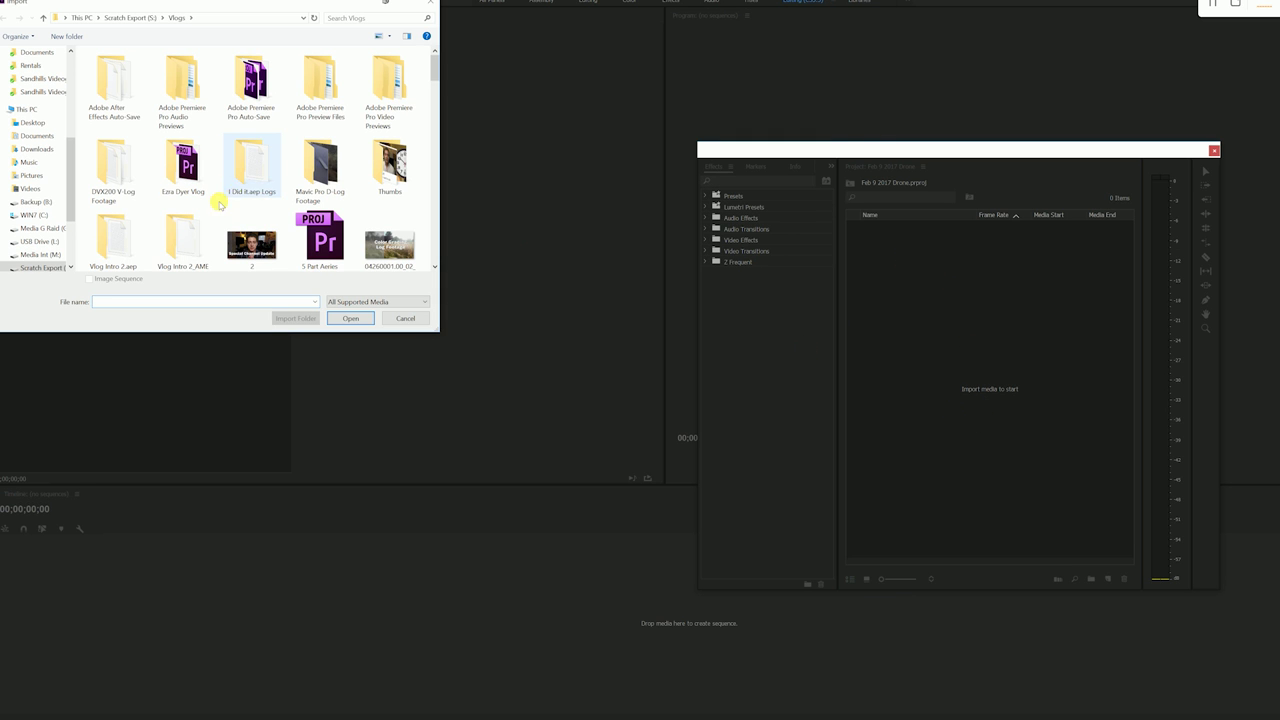
{"action": "left_click", "coordinate": [24, 256]}
{"action": "double_click", "coordinate": [173, 80]}
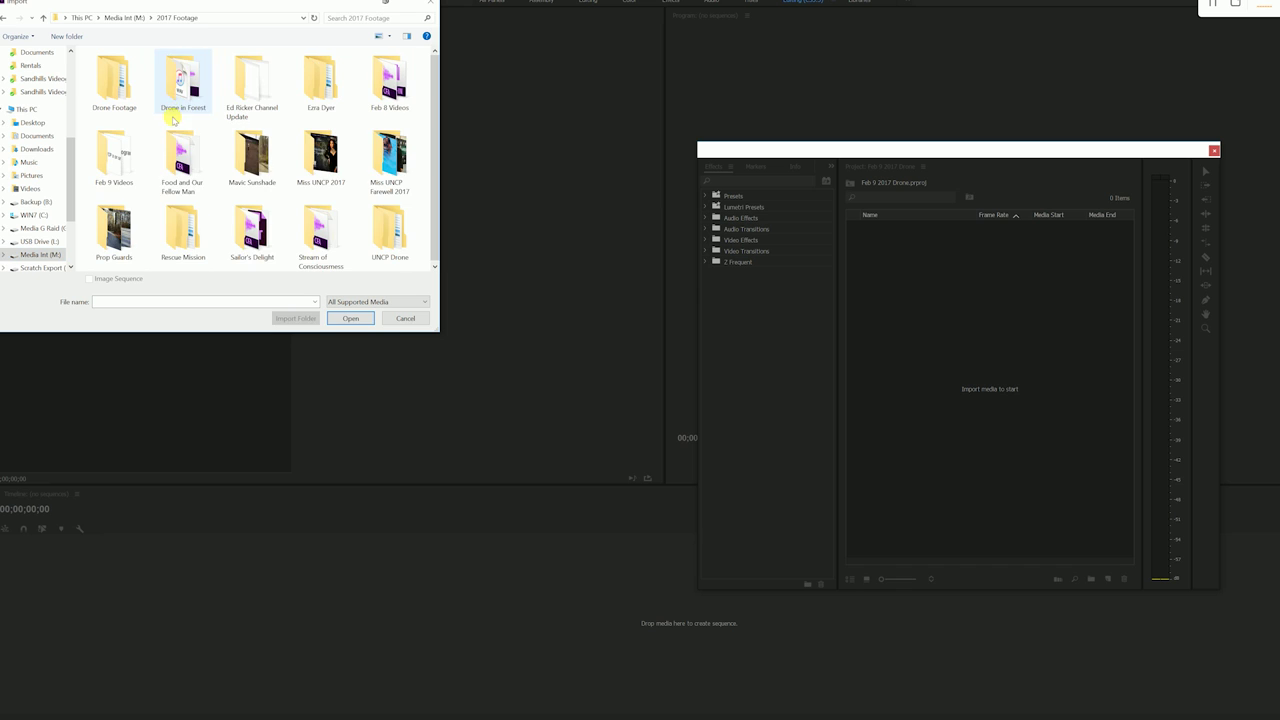
{"action": "double_click", "coordinate": [115, 170]}
{"action": "left_click", "coordinate": [183, 85]}
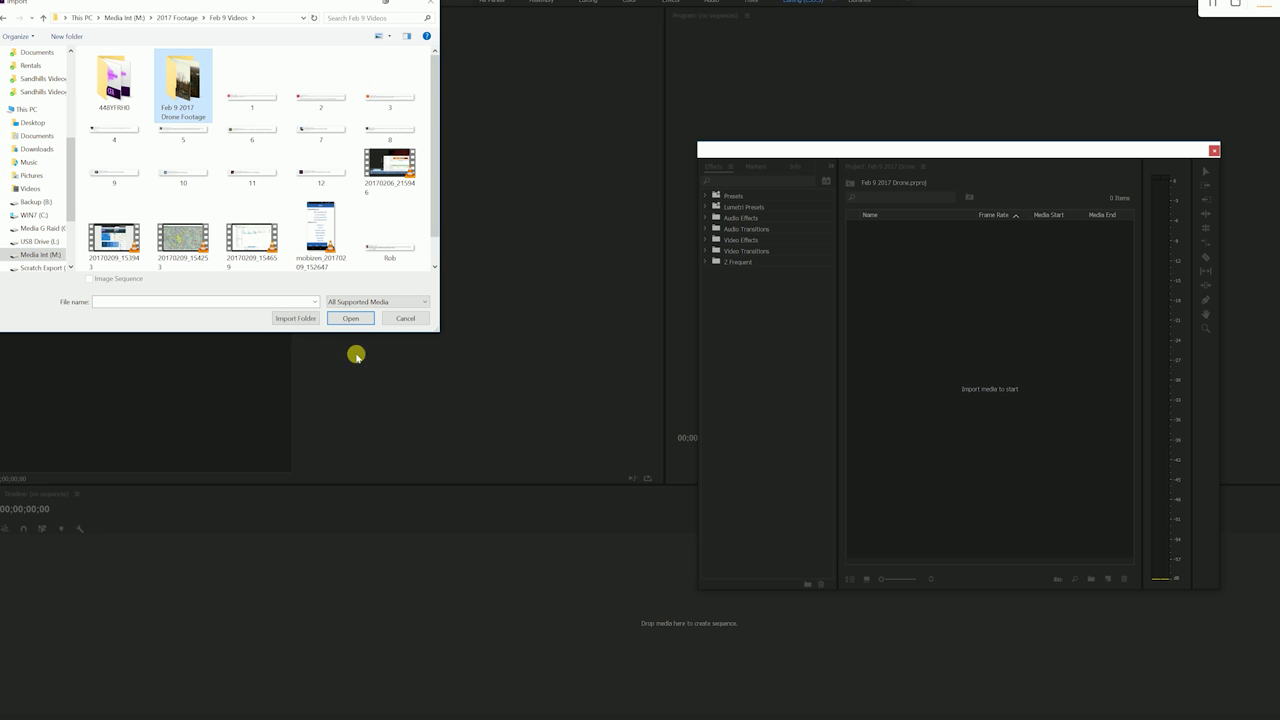
{"action": "left_click", "coordinate": [296, 318]}
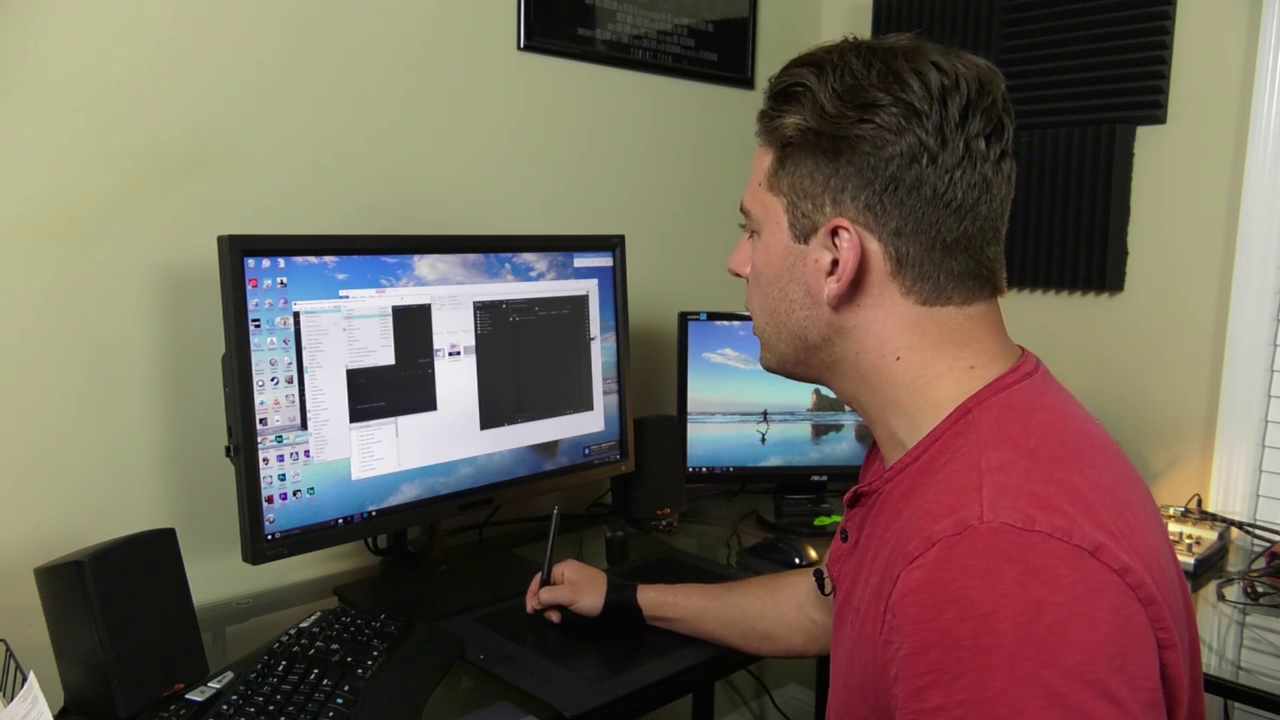
{"action": "key", "text": "super+shift+Right"}
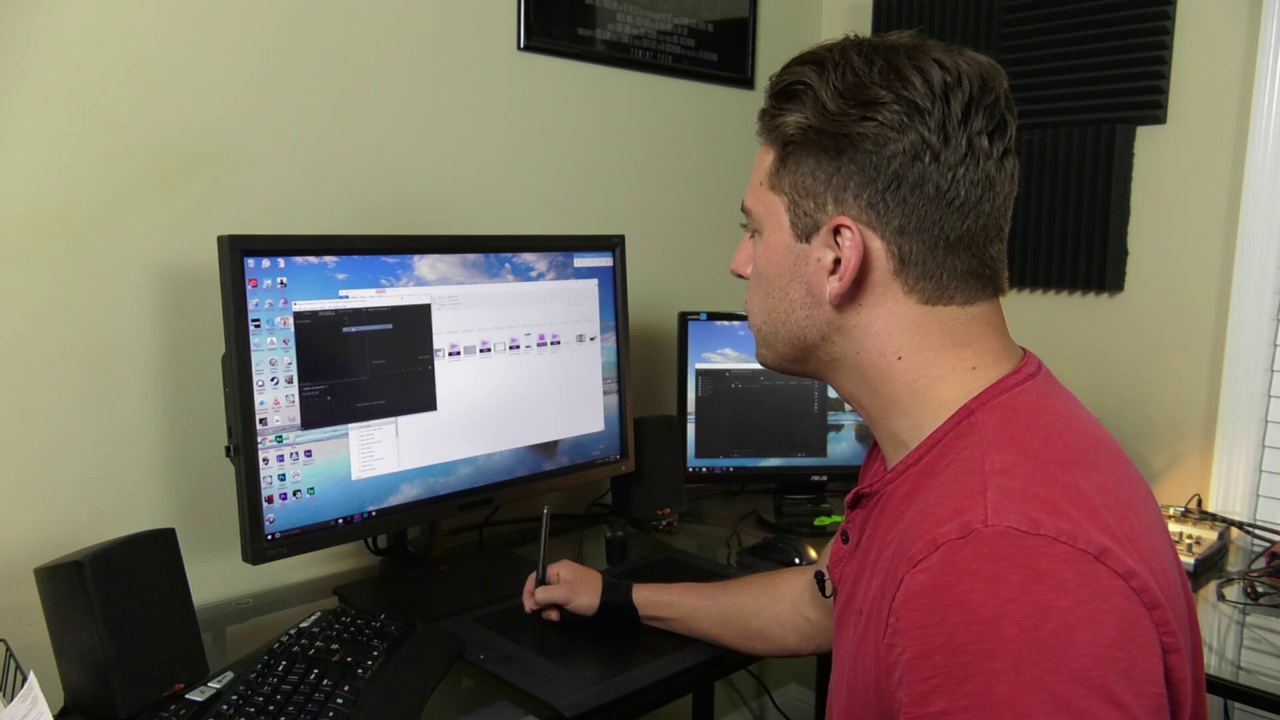
{"action": "key", "text": "super+shift+Left"}
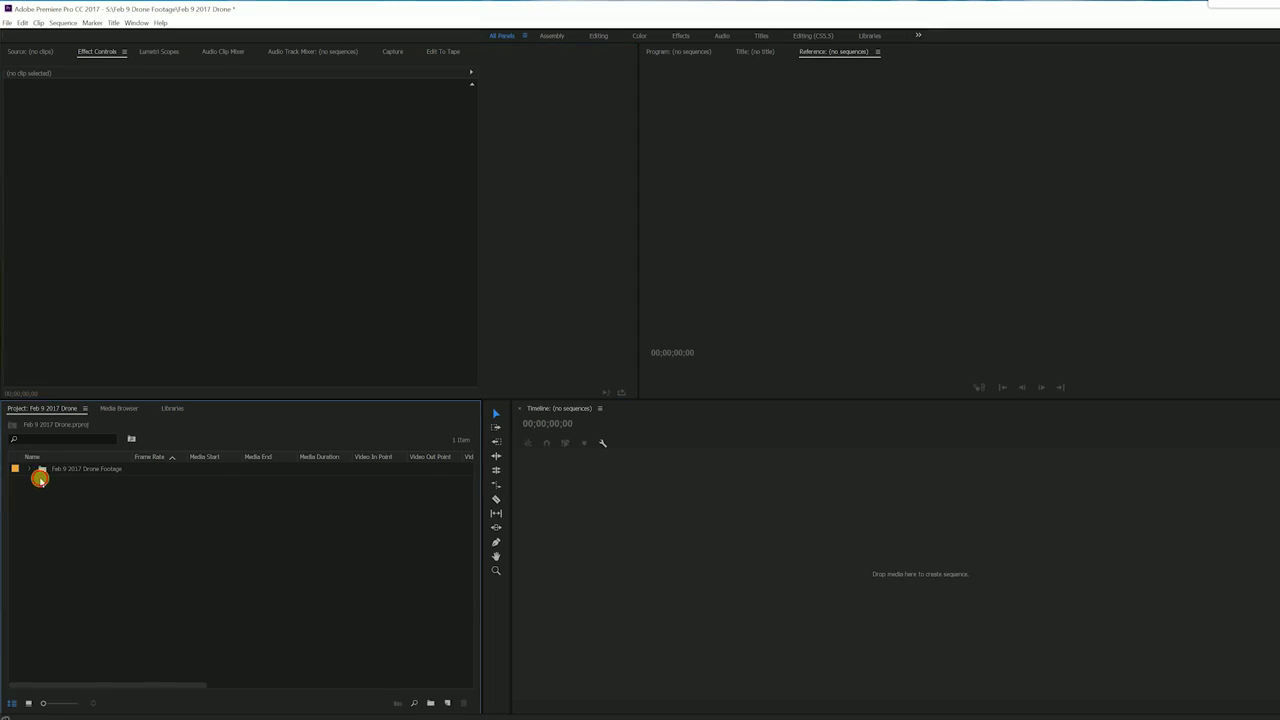
Expand the bin and preview clips DJI_0337, DJI_0339, DJI_0340, DJI_0341 and DJI_0342 in the Source monitor
{"action": "left_click", "coordinate": [40, 472]}
{"action": "left_click", "coordinate": [68, 483]}
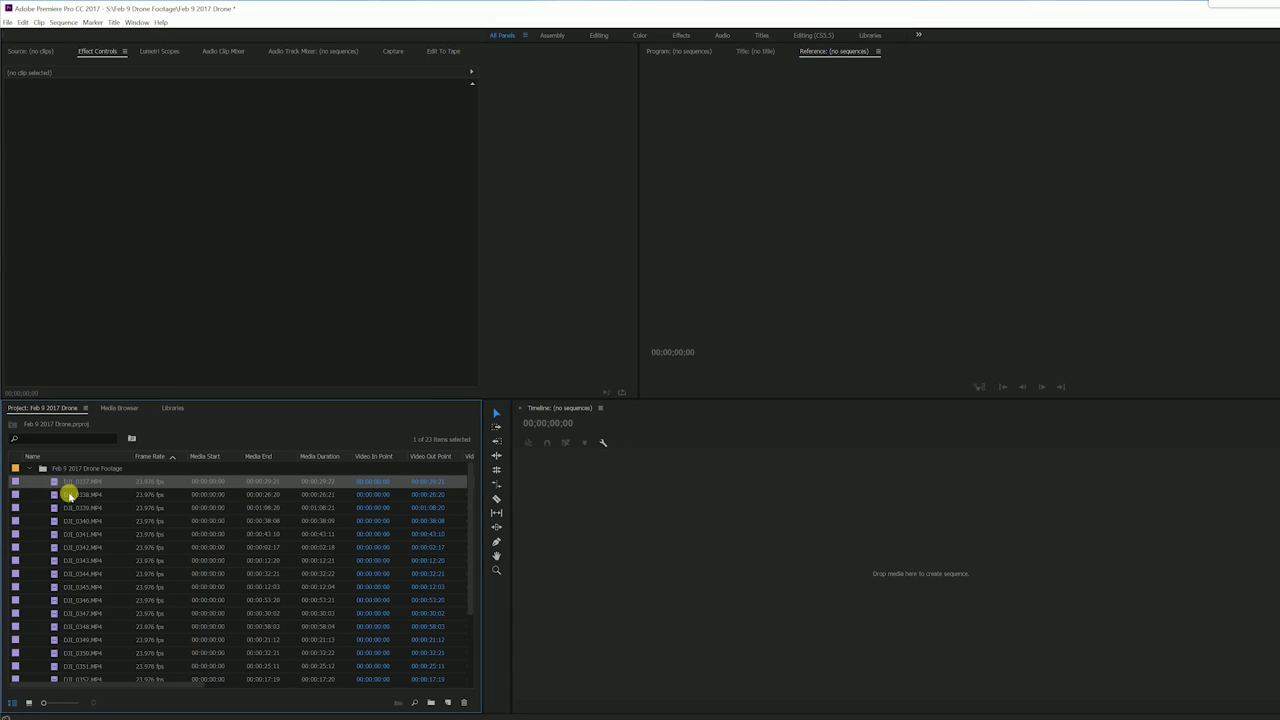
{"action": "double_click", "coordinate": [54, 483]}
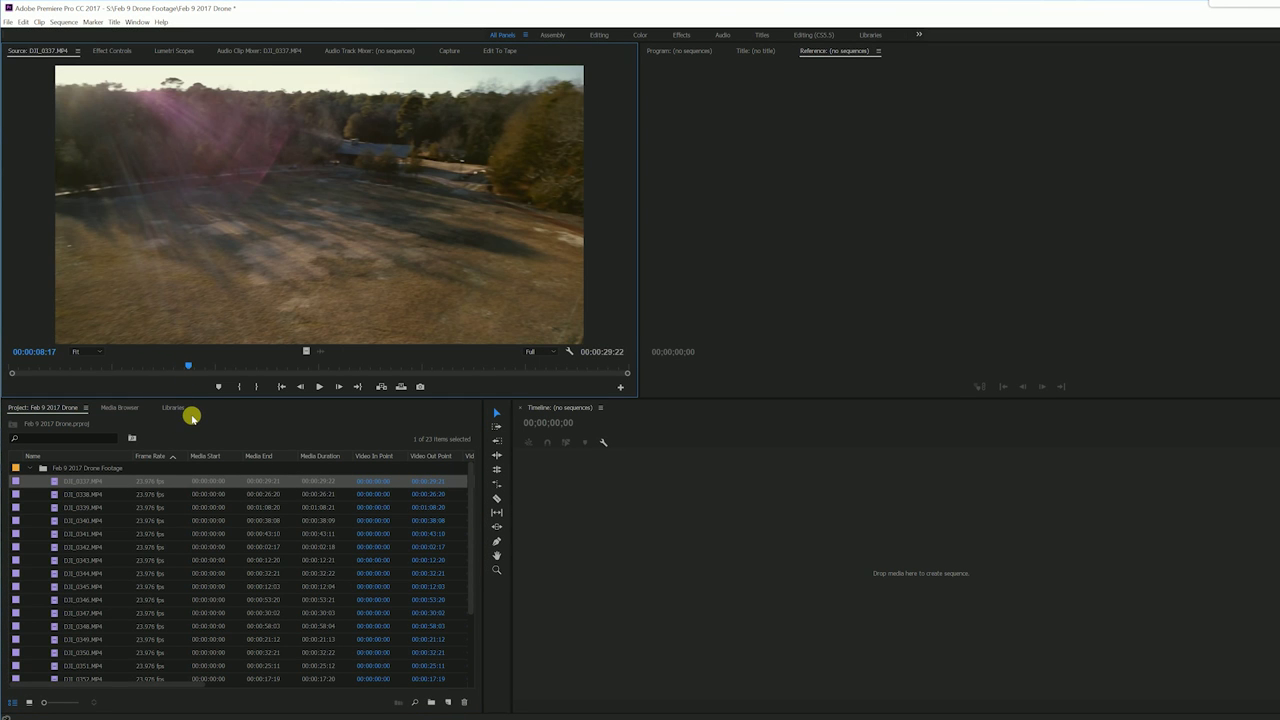
{"action": "key", "text": "space"}
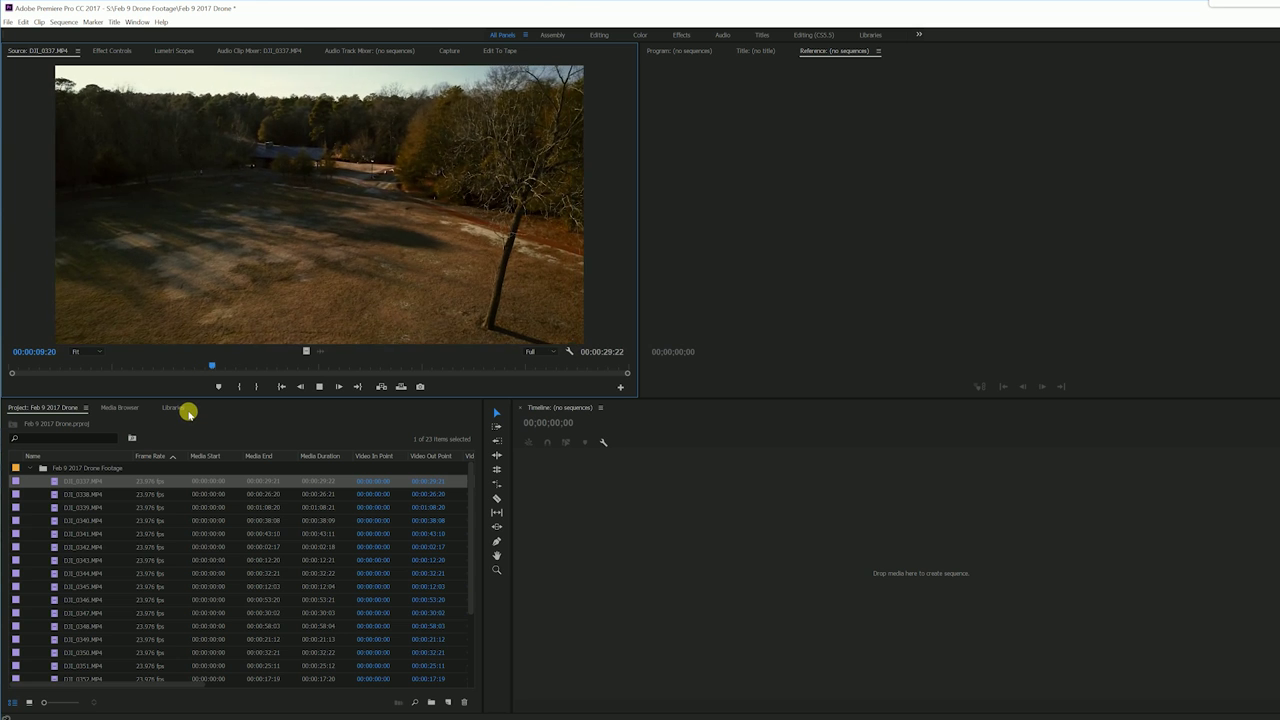
{"action": "double_click", "coordinate": [55, 507]}
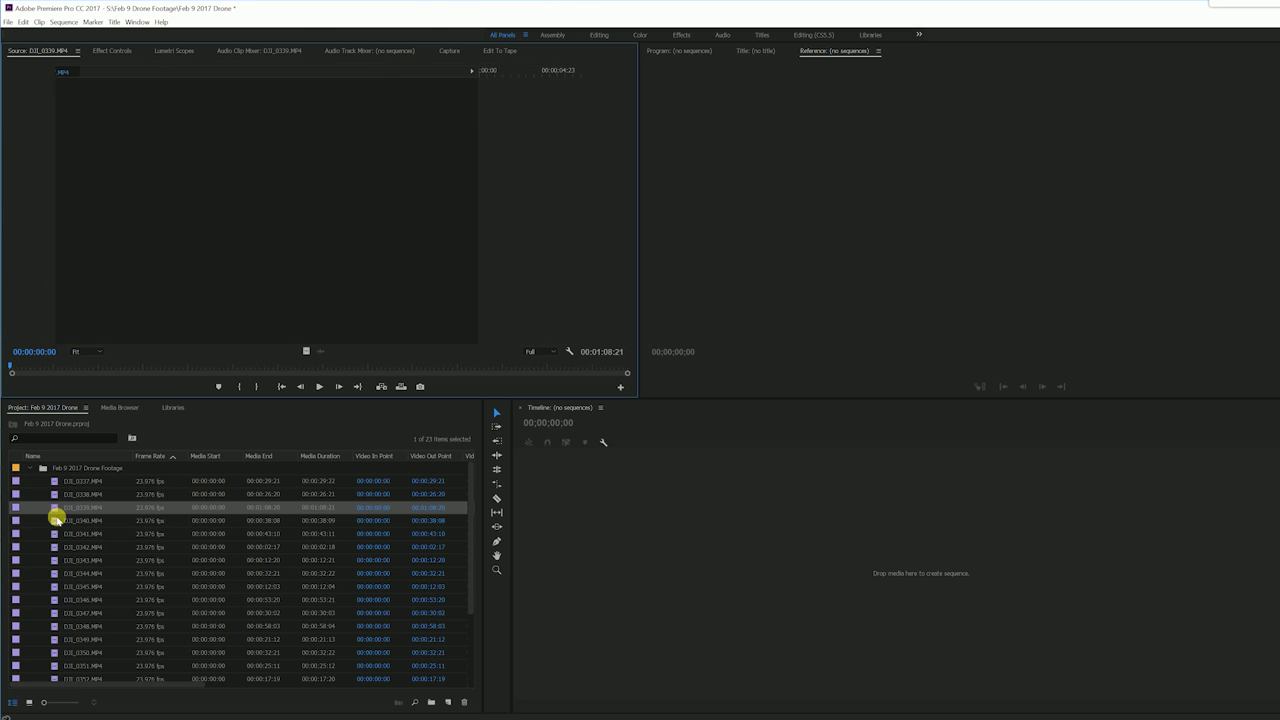
{"action": "double_click", "coordinate": [55, 520]}
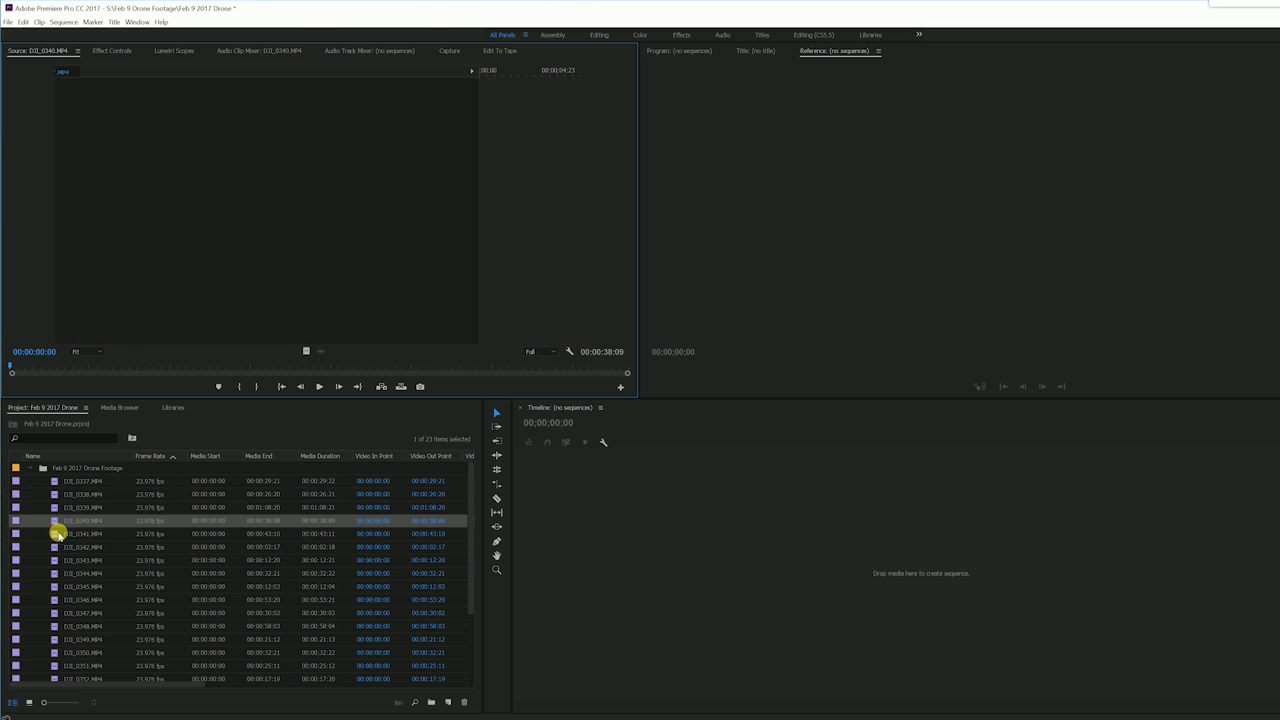
{"action": "double_click", "coordinate": [54, 533]}
{"action": "double_click", "coordinate": [54, 547]}
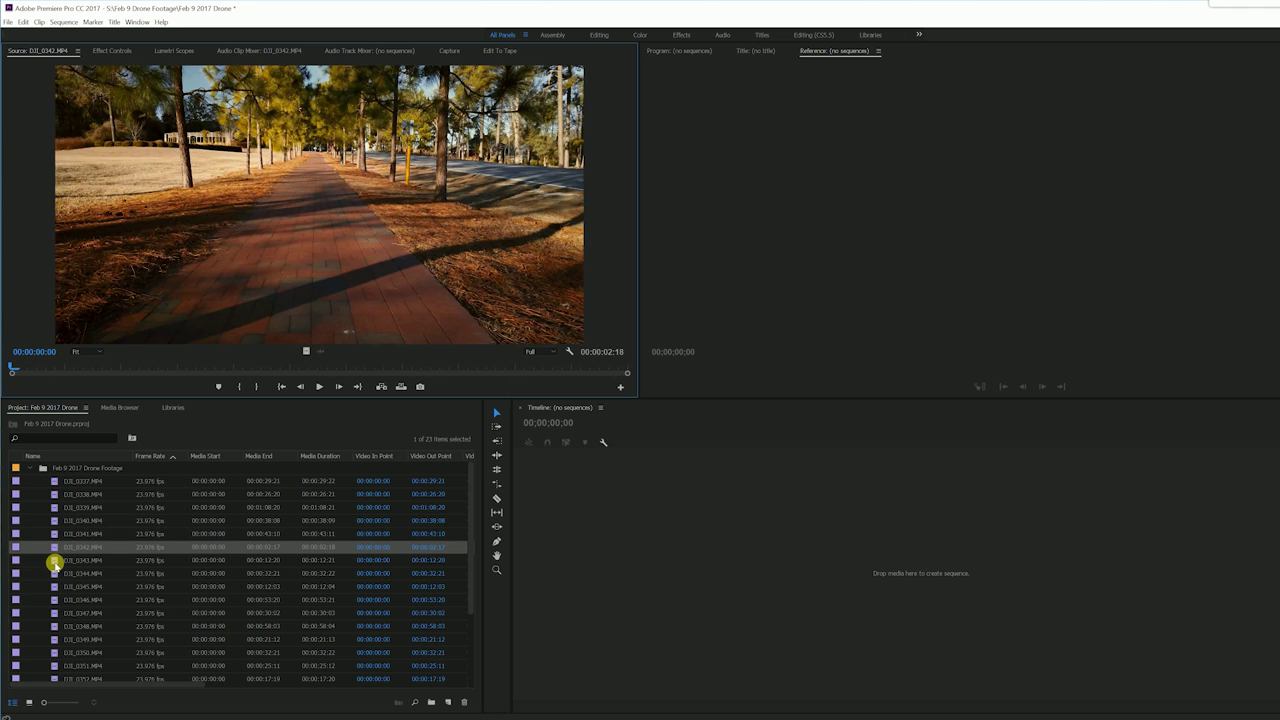
Reopen DJI_0341.MP4, play it, and scrub forward from 00:00:19:23
{"action": "double_click", "coordinate": [54, 534]}
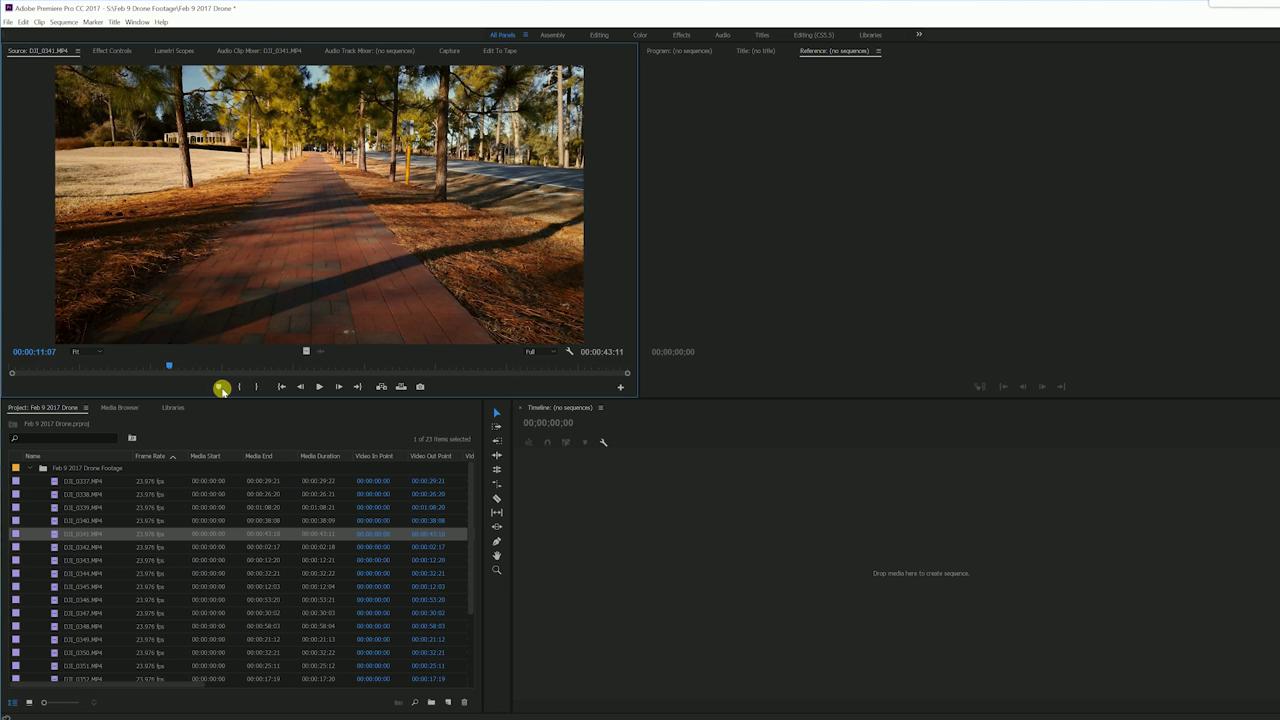
{"action": "key", "text": "space"}
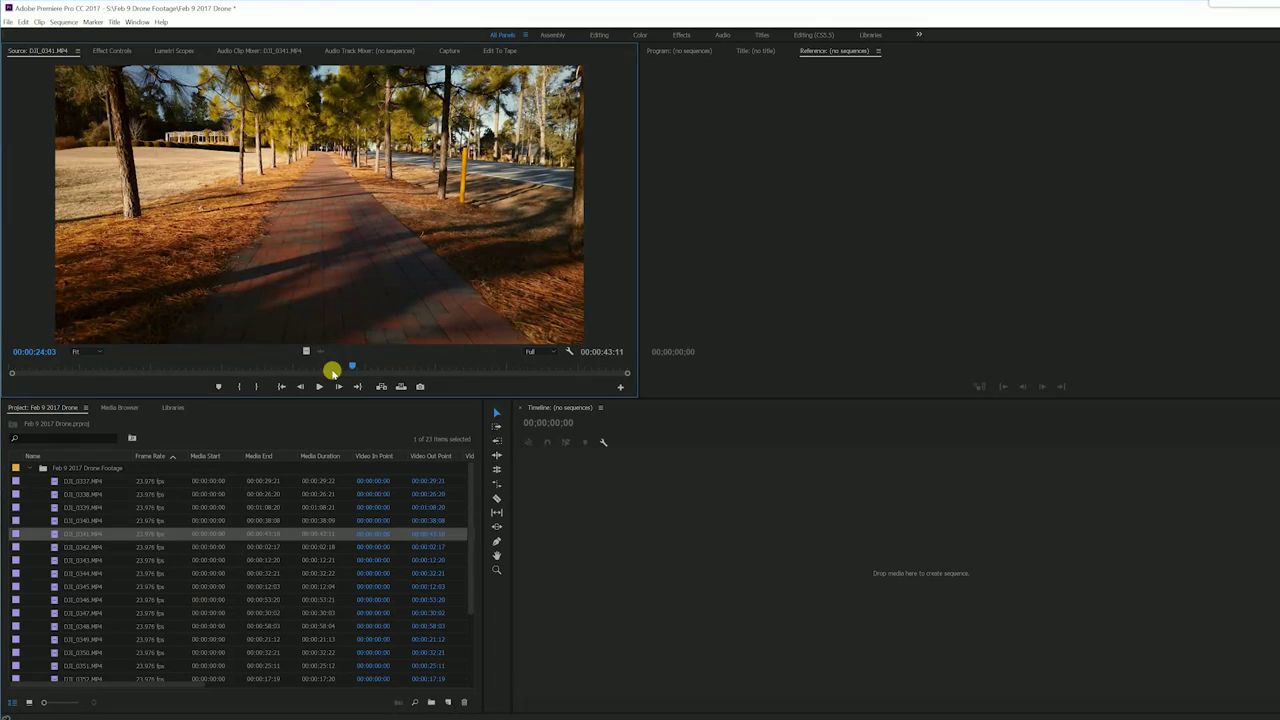
{"action": "left_click", "coordinate": [293, 366]}
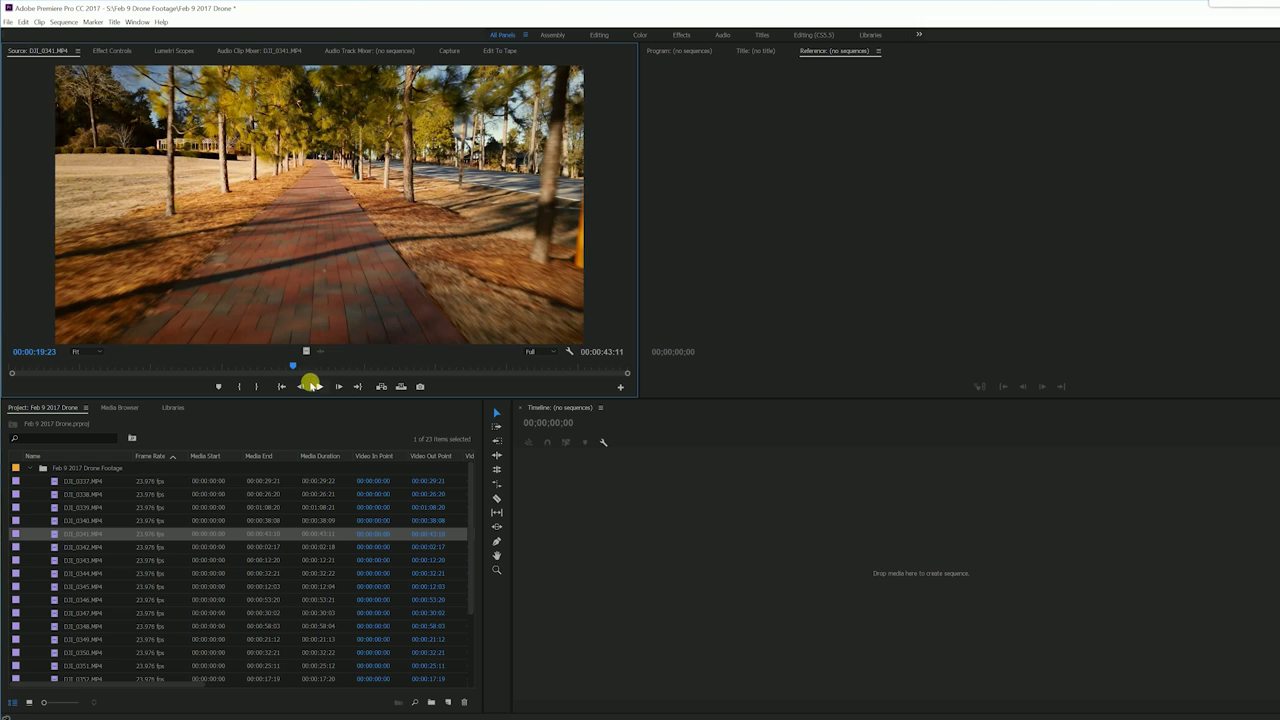
{"action": "left_click_drag", "start_coordinate": [293, 368], "coordinate": [430, 372]}
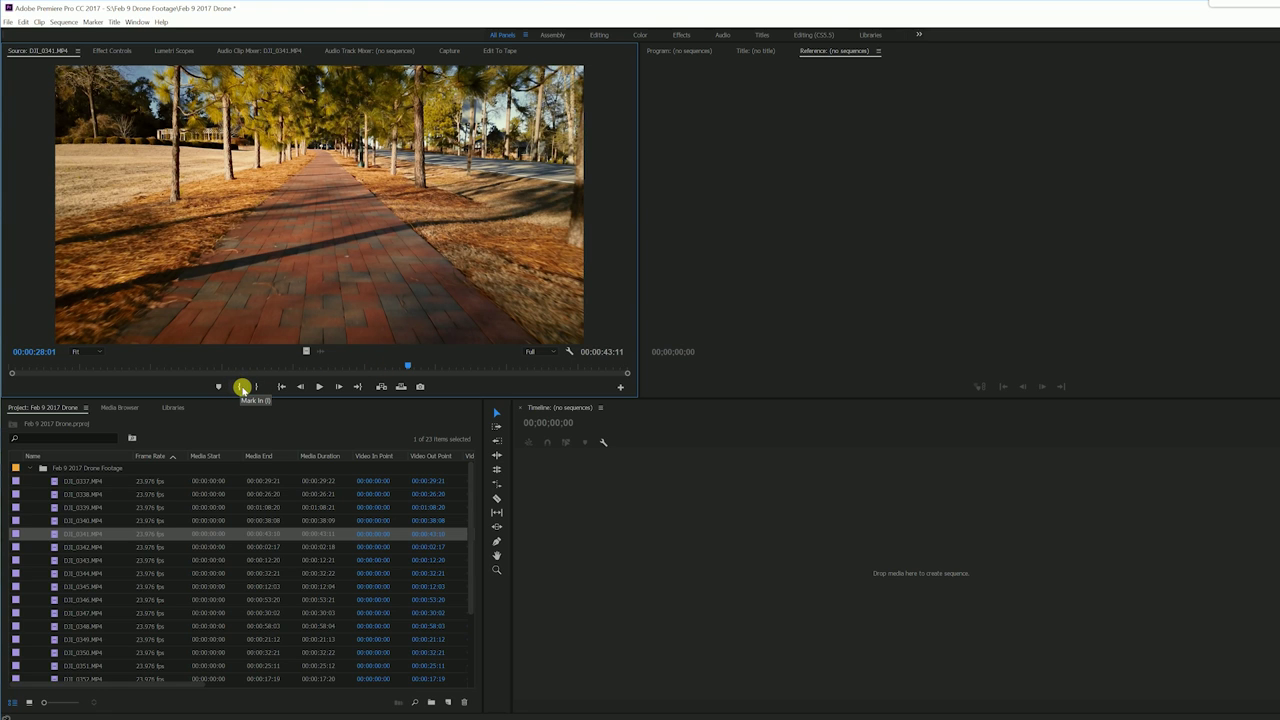
Mark DJI_0341's In point at 00:00:28:01 and play to about 00:00:35:23 for the Out point
{"action": "left_click", "coordinate": [239, 387]}
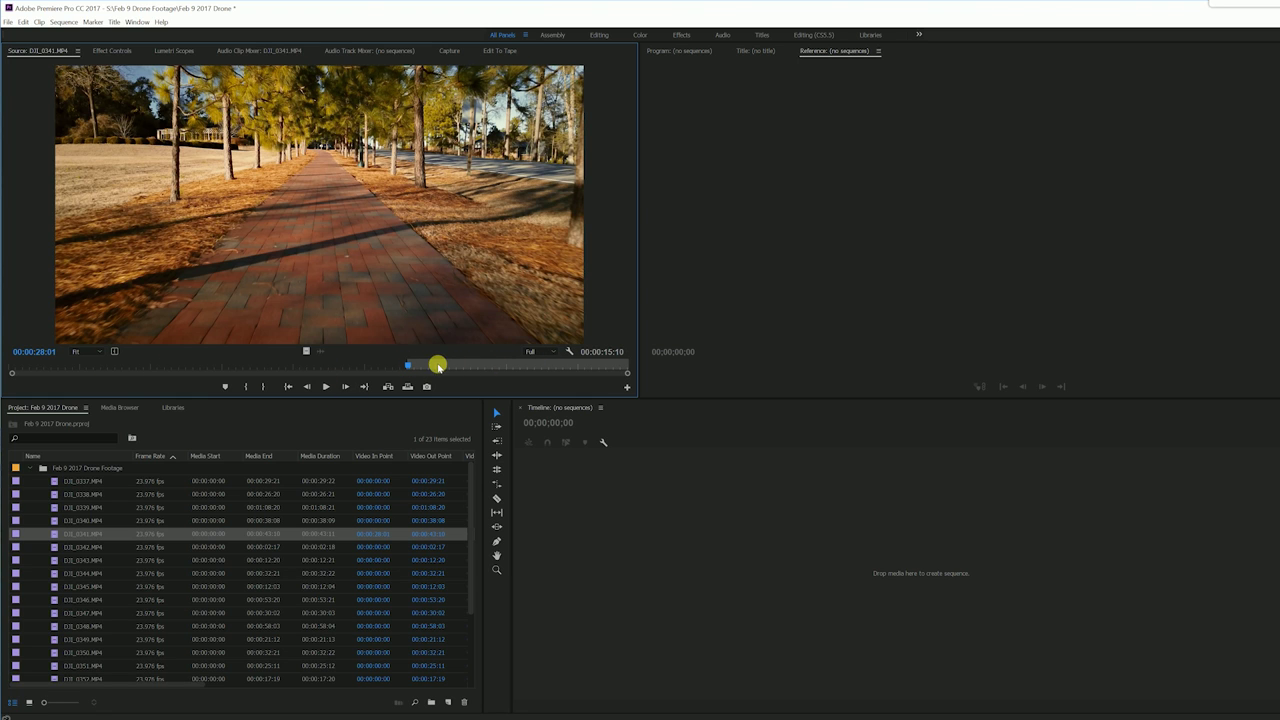
{"action": "key", "text": "space"}
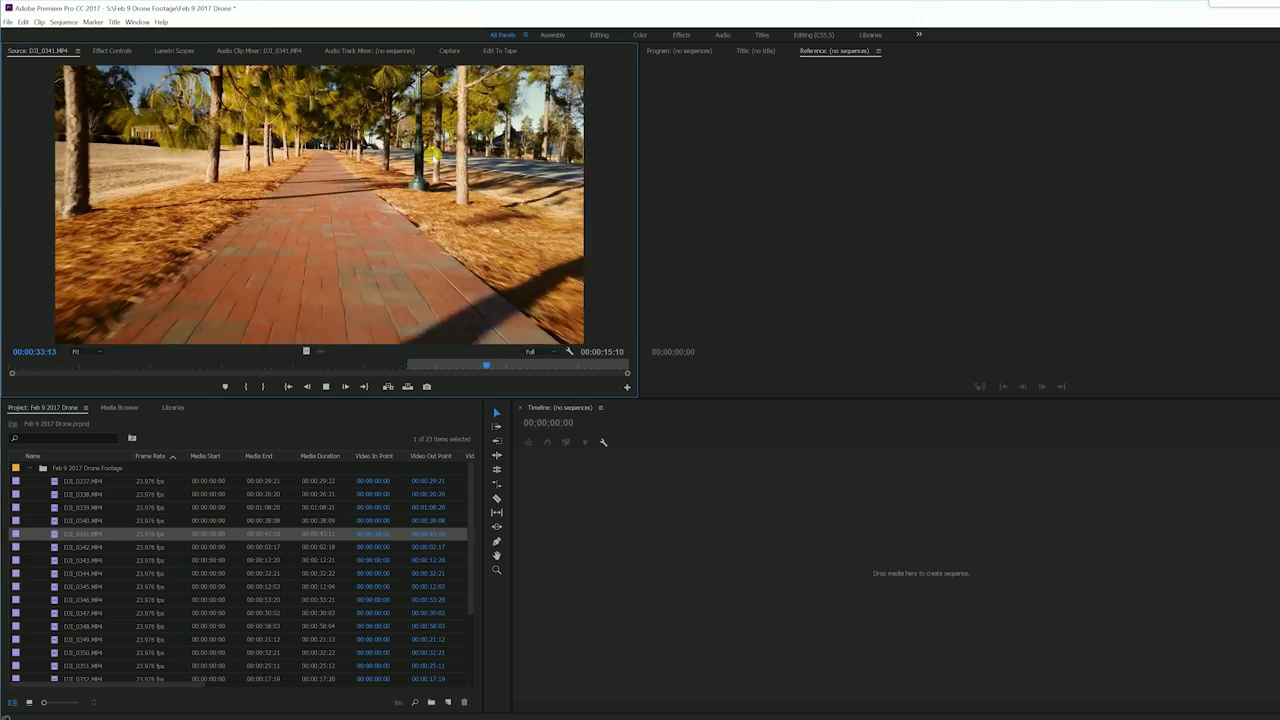
{"action": "key", "text": "space"}
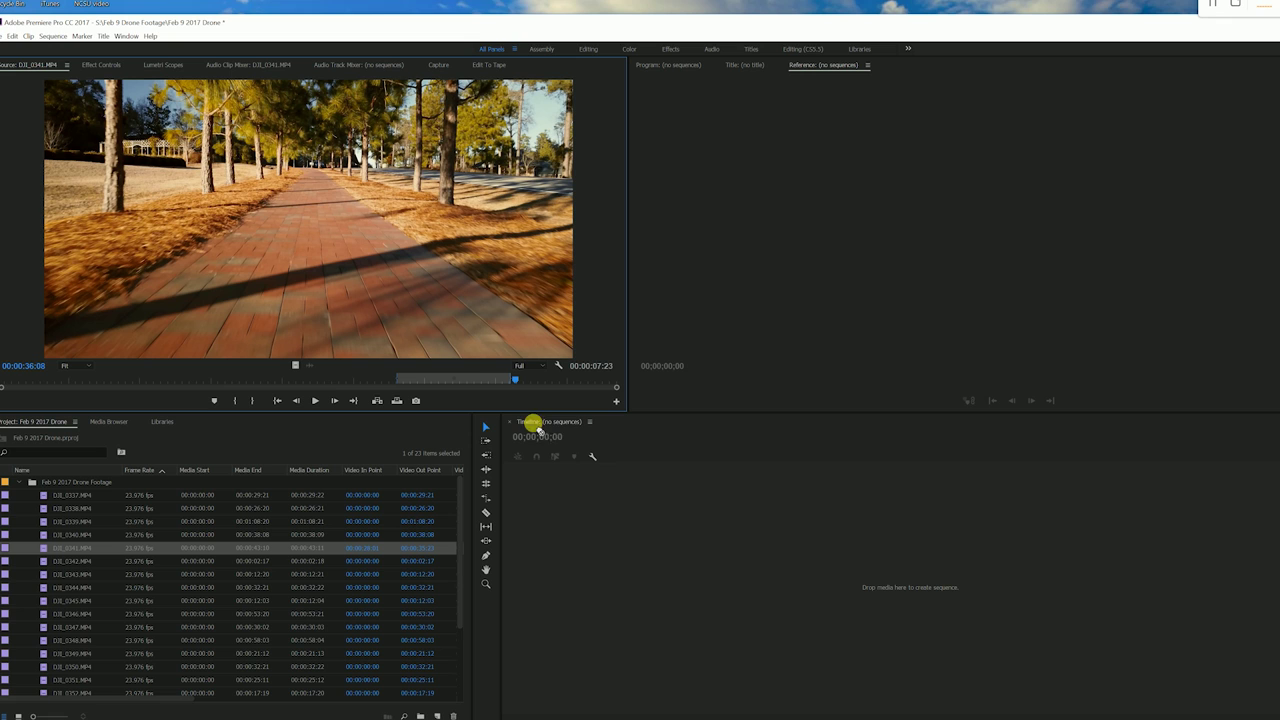
Drag the trimmed DJI_0341.MP4 onto the empty Timeline to make a DJI_0341 sequence
{"action": "left_click_drag", "start_coordinate": [795, 562], "coordinate": [795, 562]}
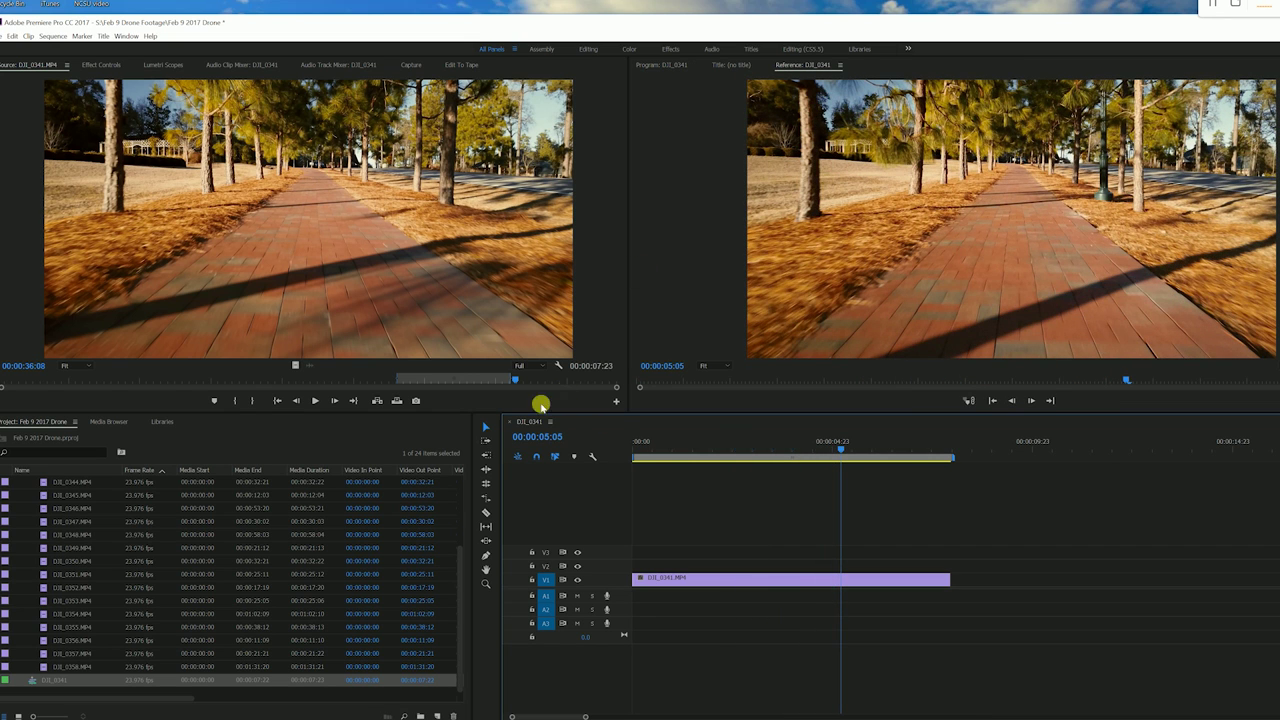
Preview DJI_0346 and DJI_0347, settling on DJI_0346 and stopping it at 00:00:45:04
{"action": "double_click", "coordinate": [45, 561]}
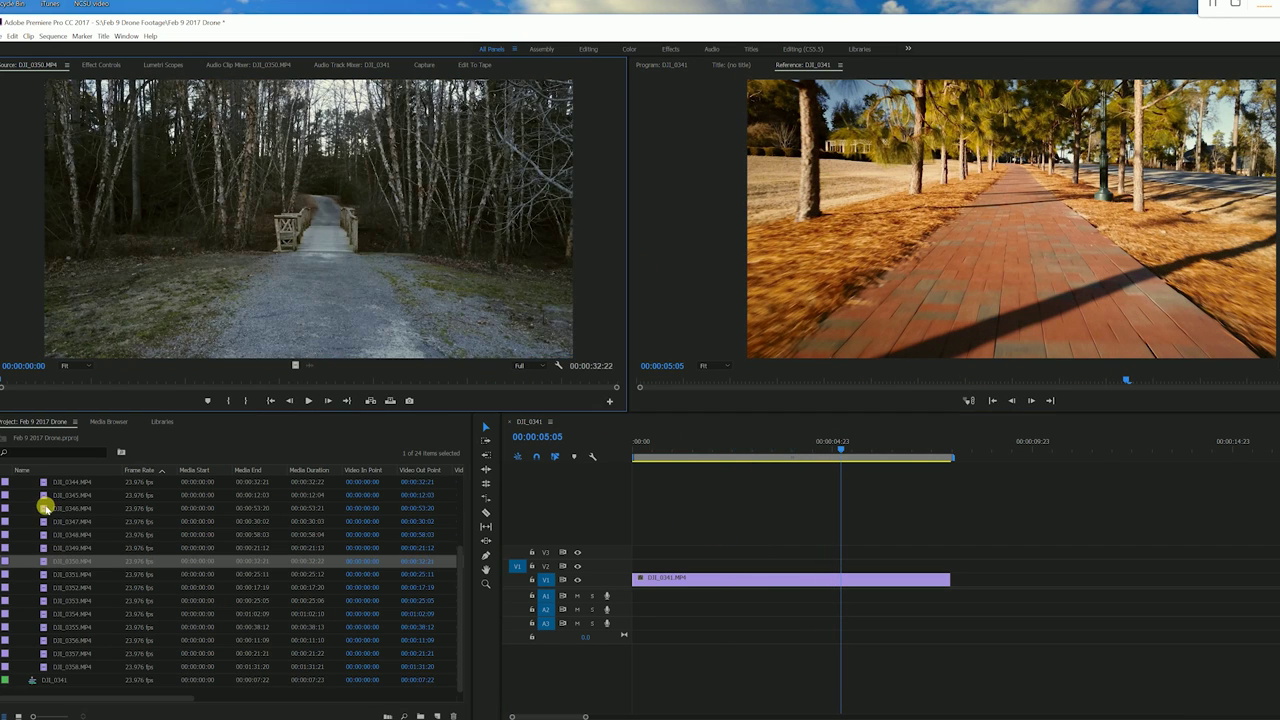
{"action": "double_click", "coordinate": [44, 508]}
{"action": "double_click", "coordinate": [44, 521]}
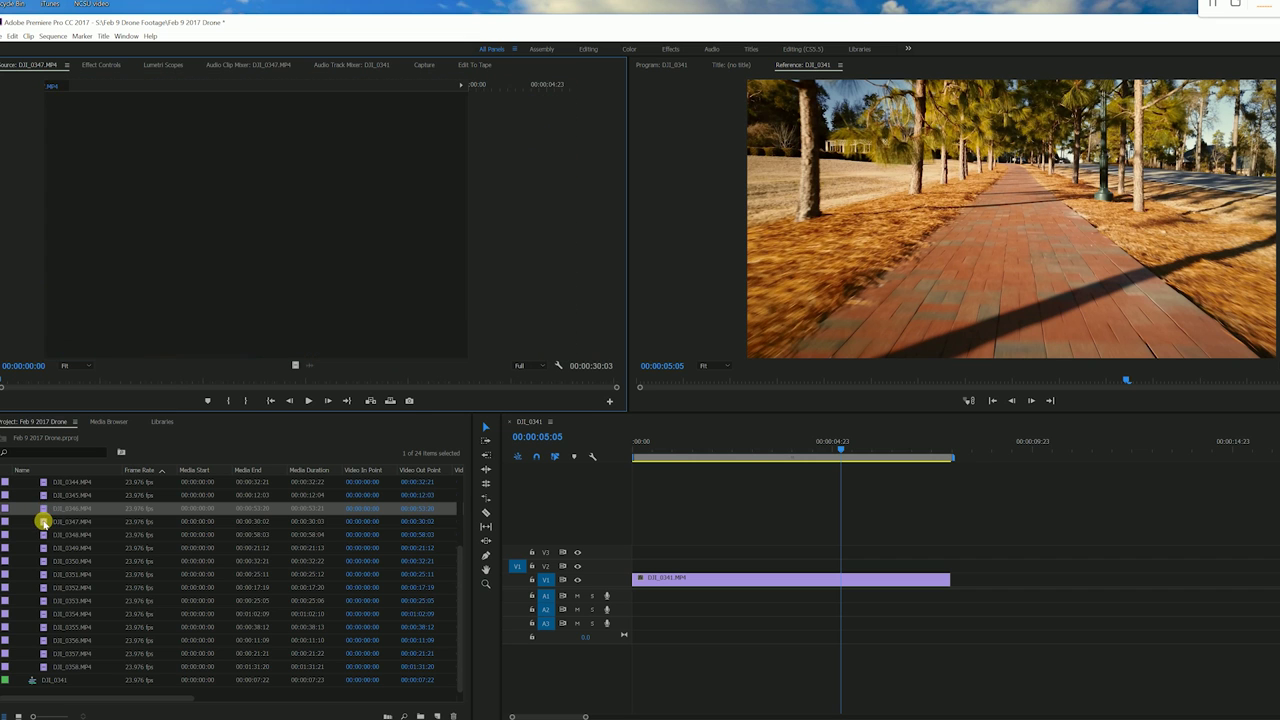
{"action": "double_click", "coordinate": [44, 508]}
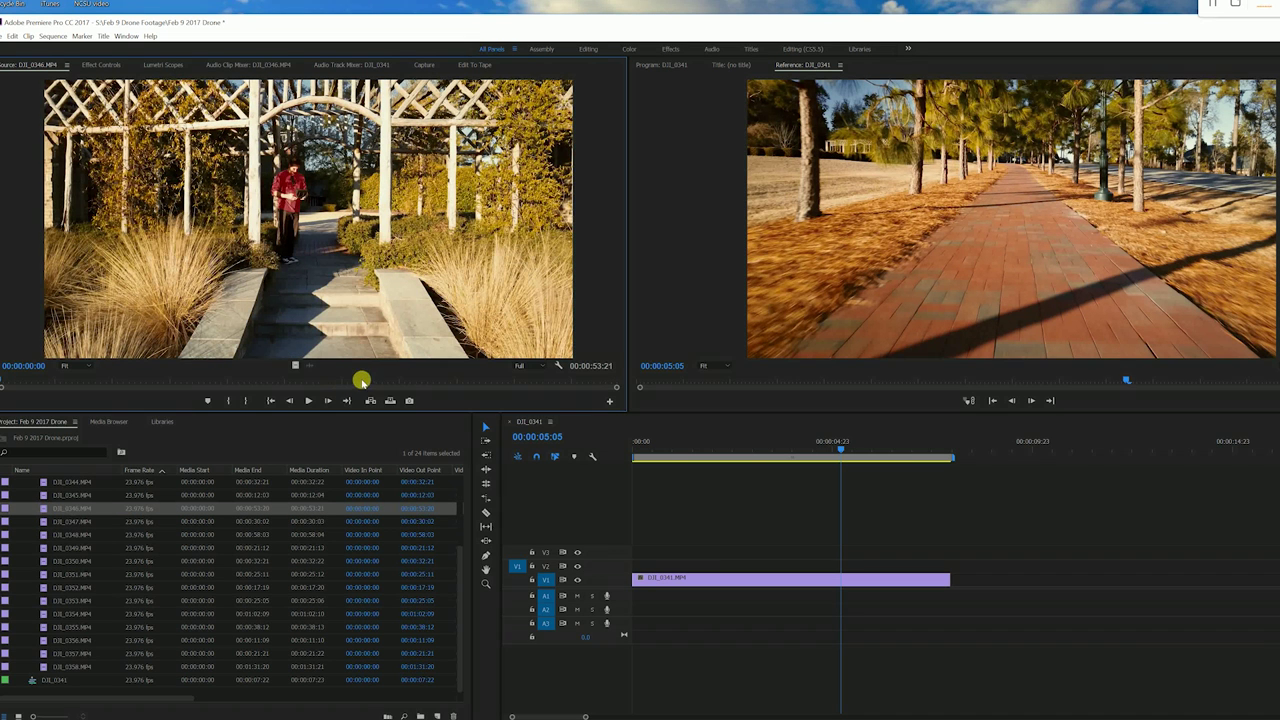
{"action": "left_click_drag", "start_coordinate": [362, 389], "coordinate": [409, 391]}
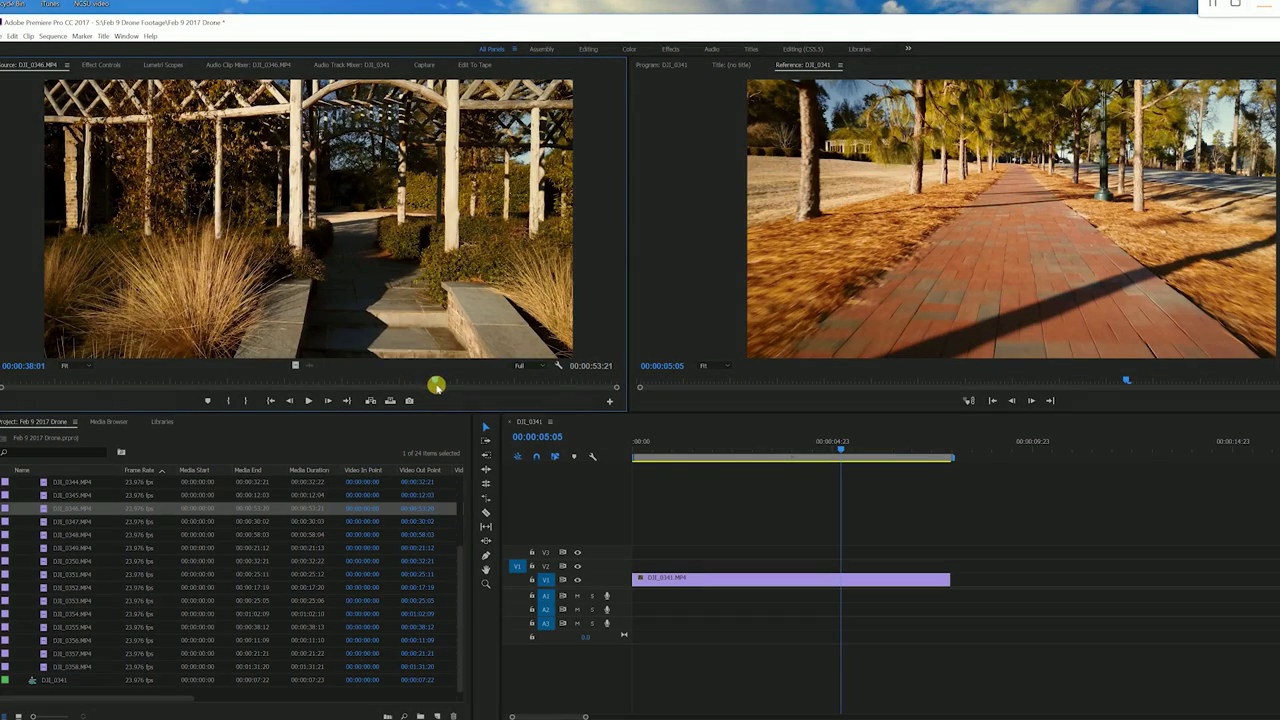
{"action": "key", "text": "space"}
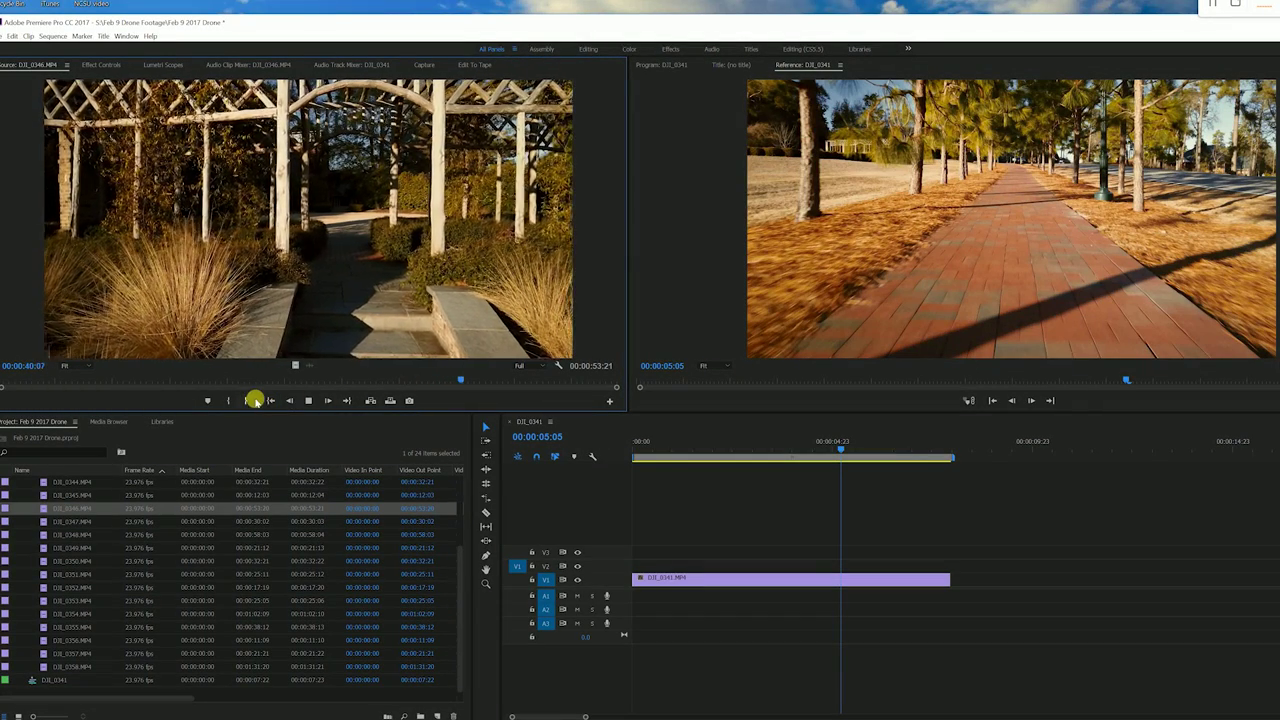
{"action": "key", "text": "space"}
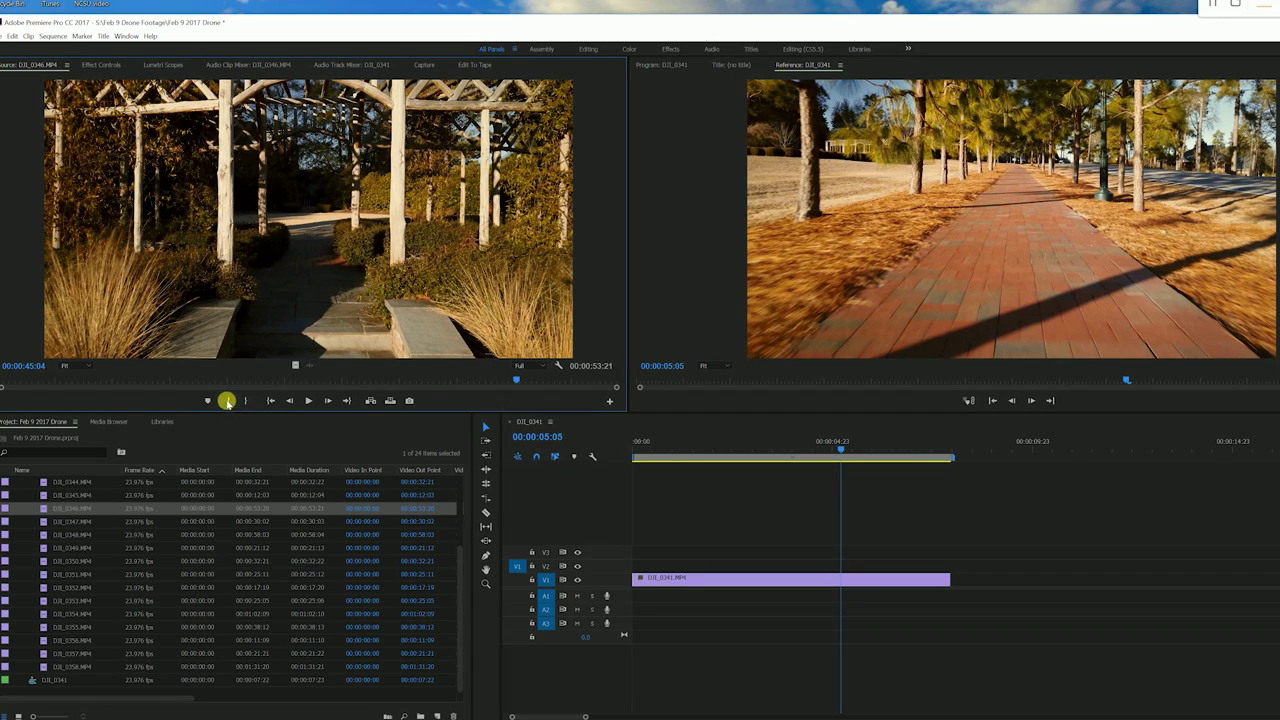
Set DJI_0346's In point at 00:00:45:04 and its Out point for a 00:00:05:14 section
{"action": "left_click", "coordinate": [228, 401]}
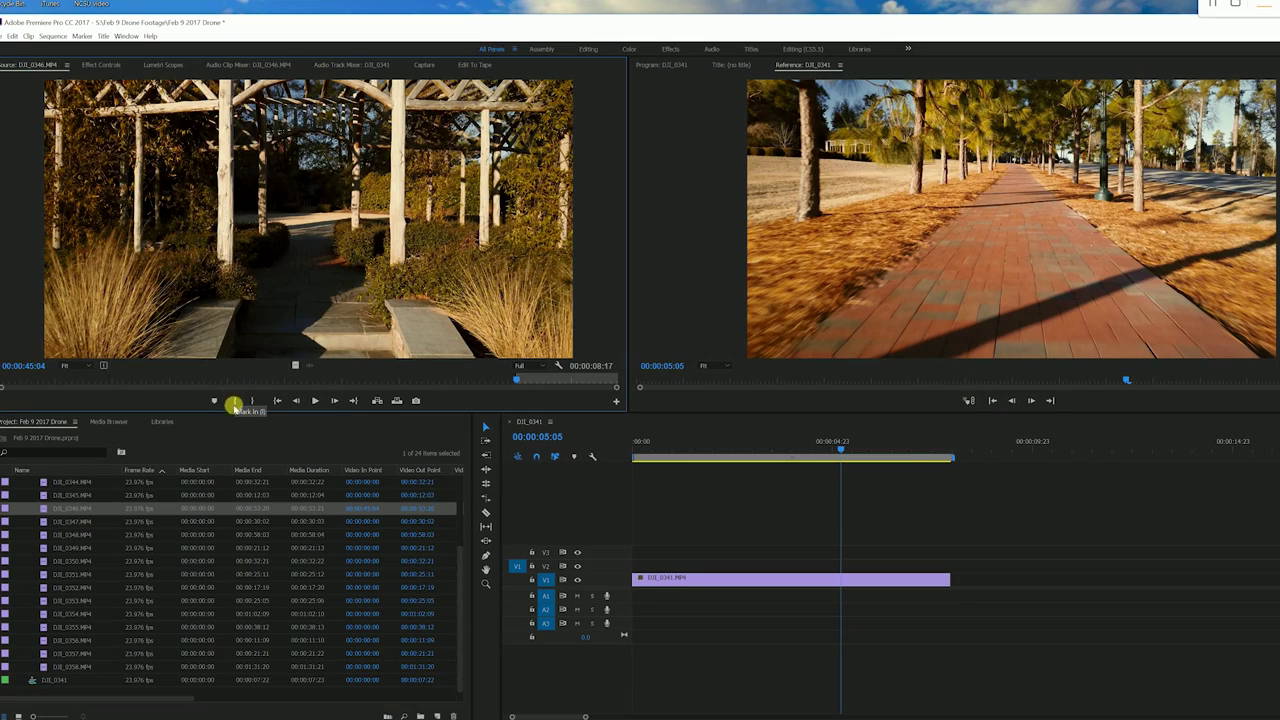
{"action": "key", "text": "space"}
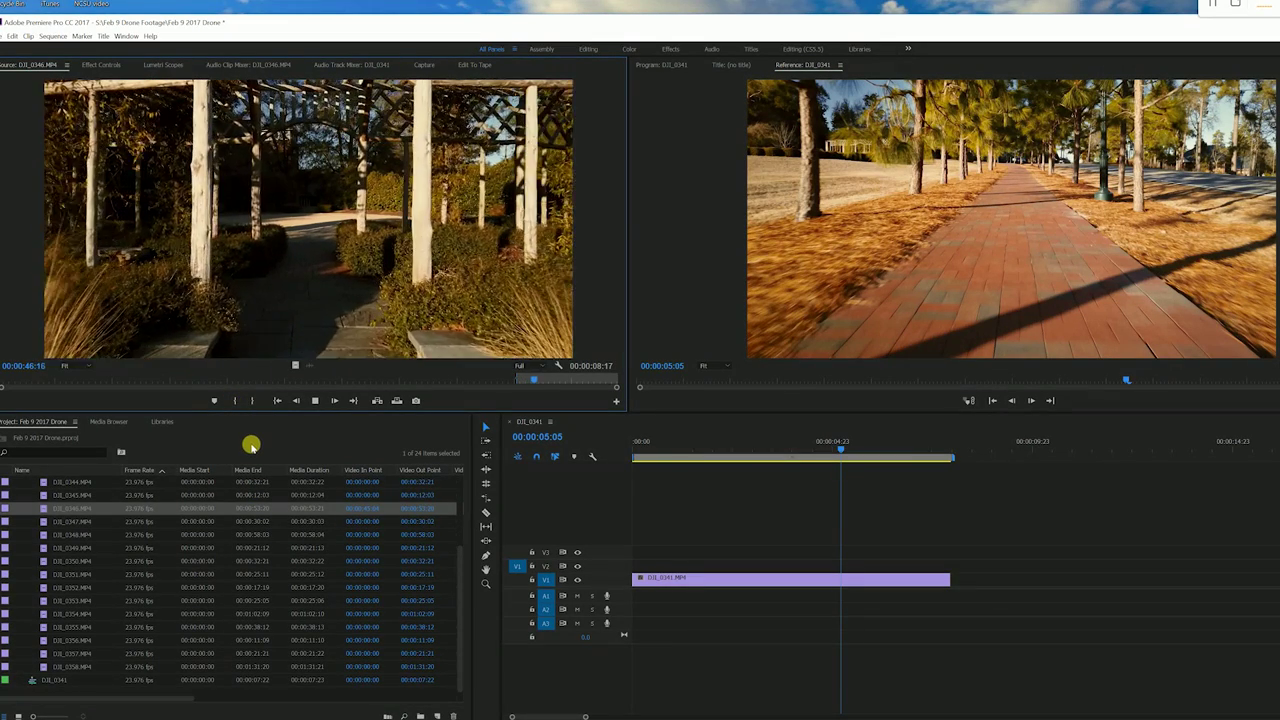
{"action": "key", "text": "space"}
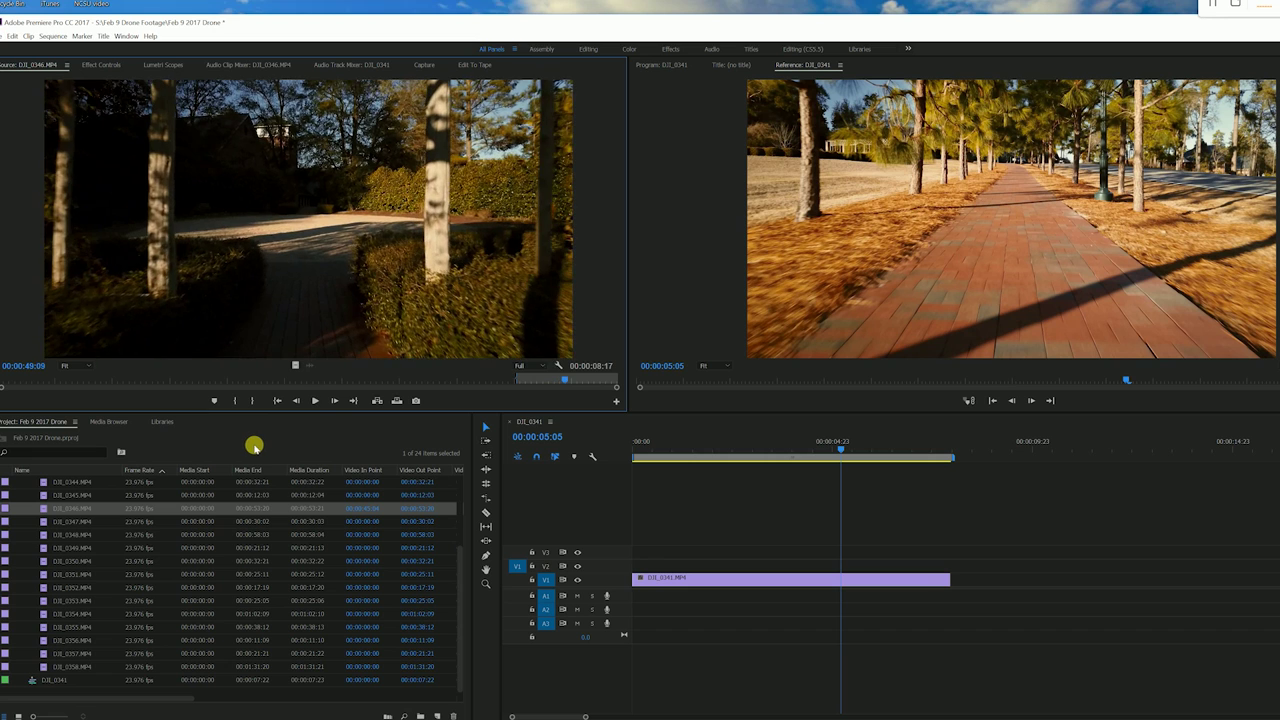
{"action": "key", "text": "space"}
{"action": "key", "text": "space"}
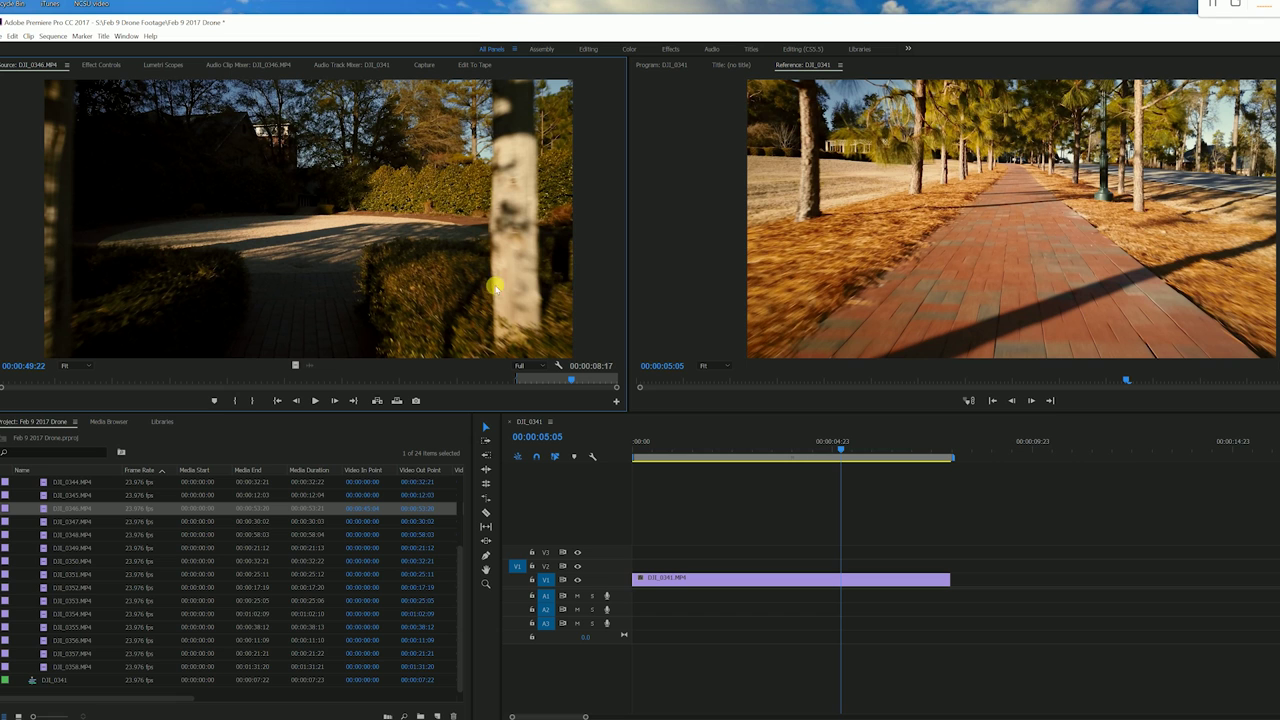
{"action": "key", "text": "space"}
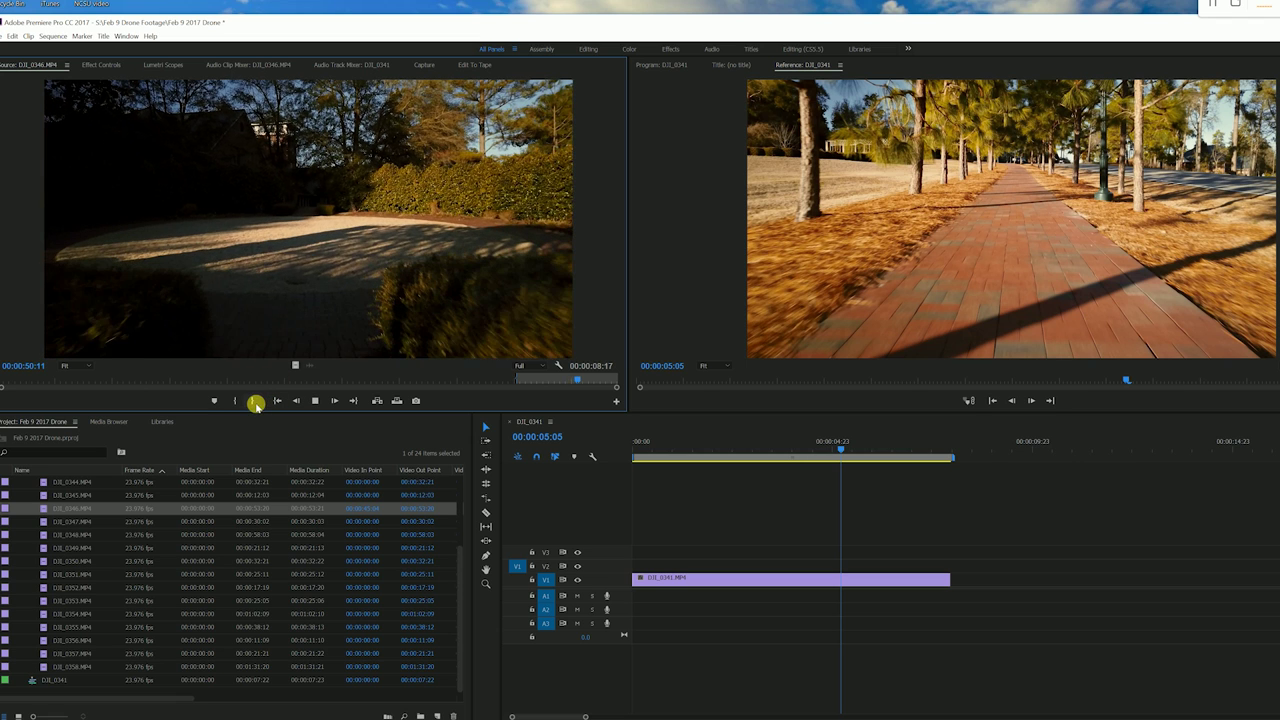
{"action": "key", "text": "space"}
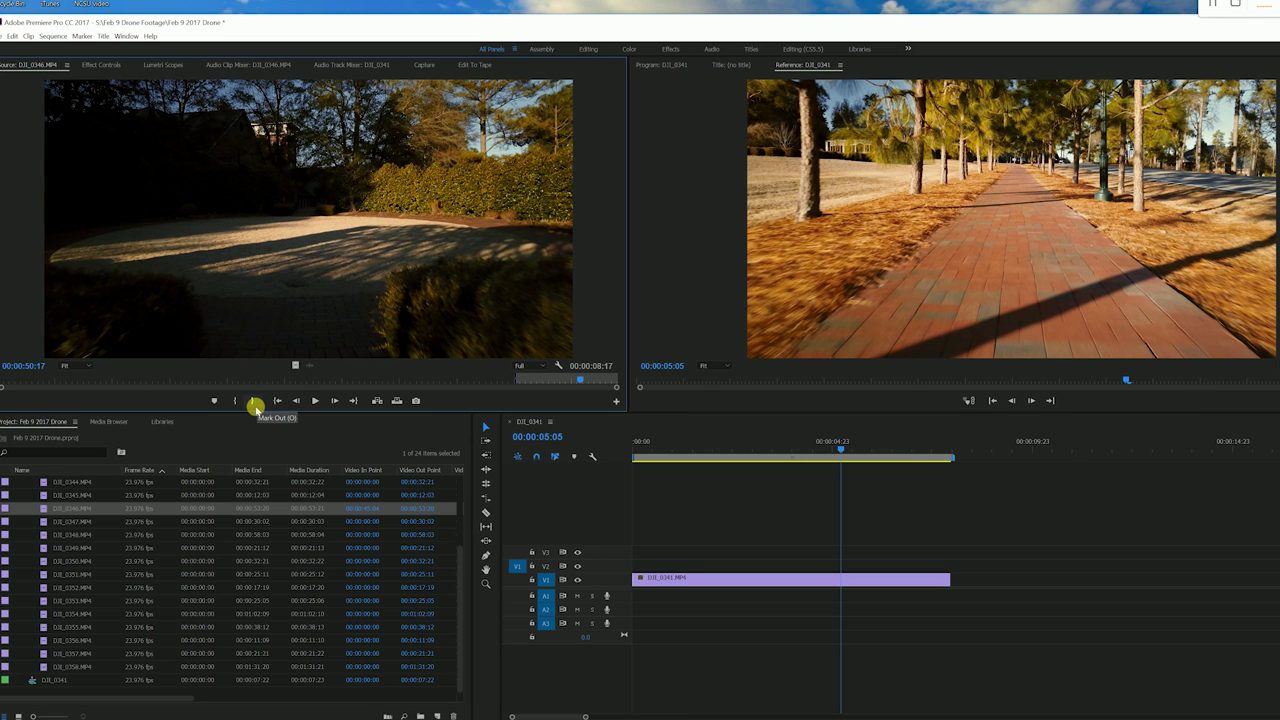
{"action": "left_click", "coordinate": [255, 401]}
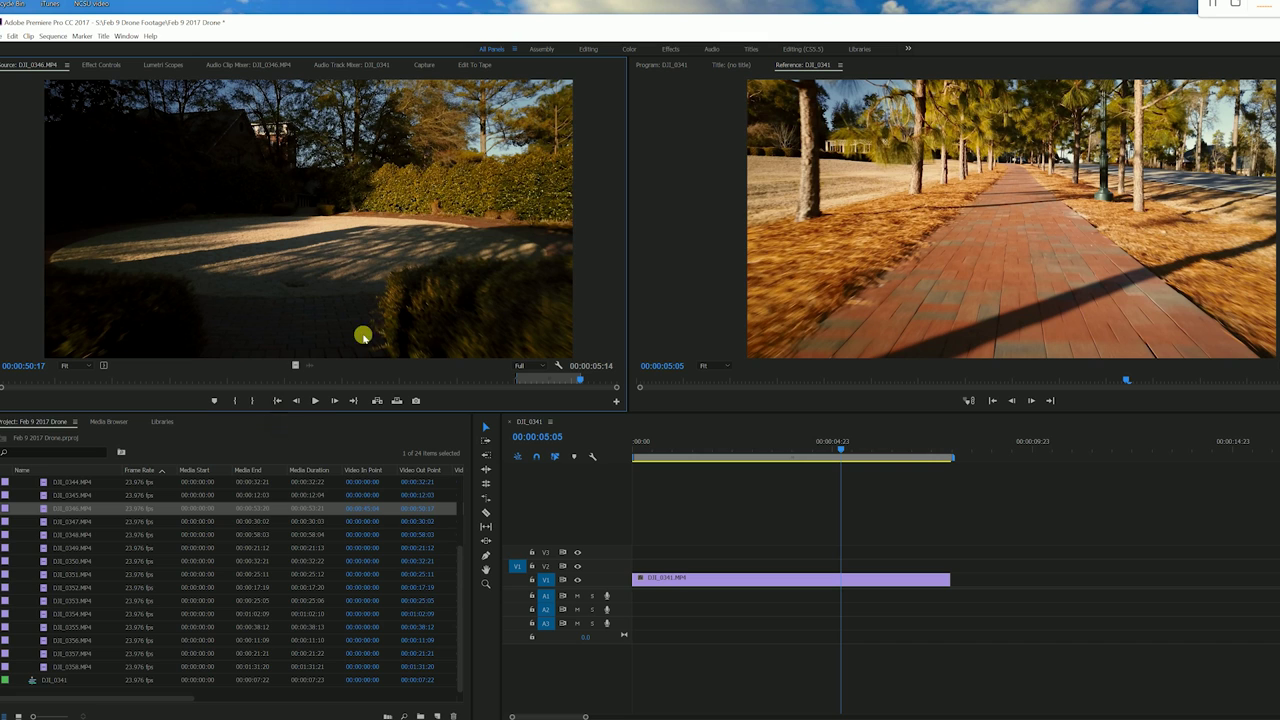
Place the trimmed DJI_0346 right after DJI_0341 on V1 and review it on the timeline
{"action": "left_click_drag", "start_coordinate": [289, 280], "coordinate": [958, 588]}
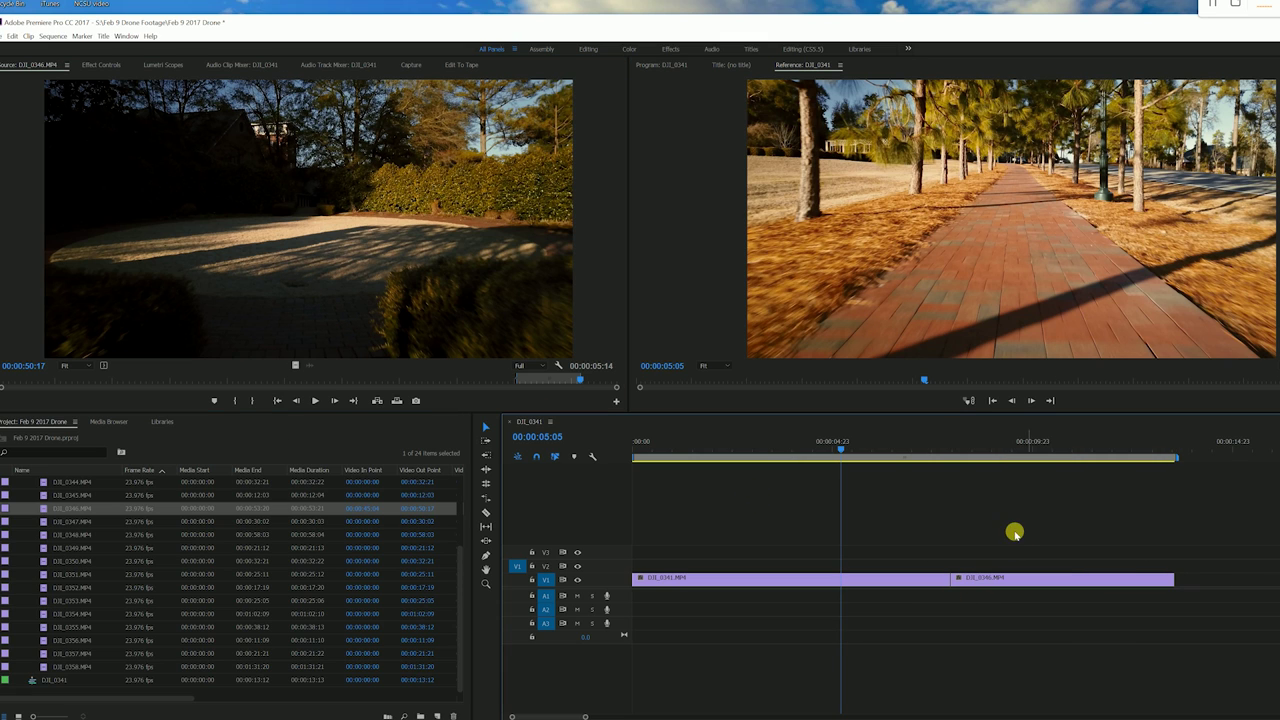
{"action": "left_click", "coordinate": [875, 450]}
{"action": "left_click", "coordinate": [1032, 450]}
{"action": "key", "text": "Left"}
{"action": "key", "text": "Left"}
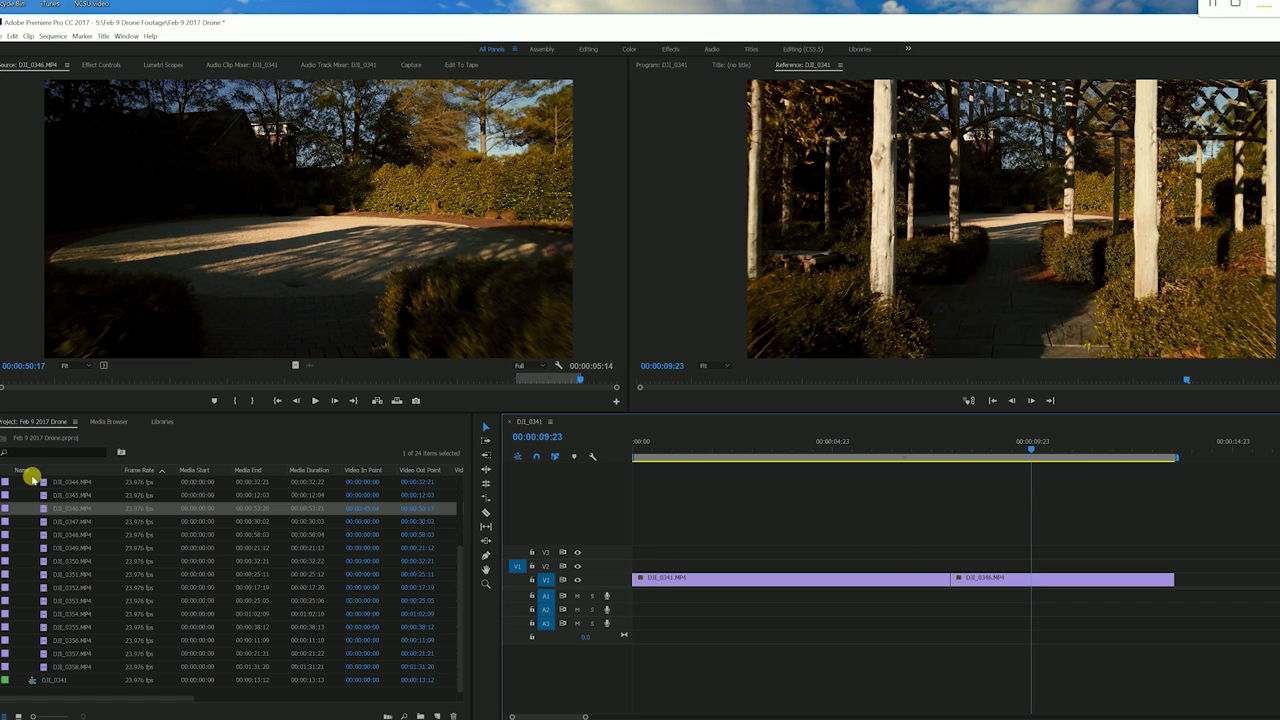
Mark a 00:00:10:01 In/Out range in DJI_0348.MP4 and append it after DJI_0346 on V1
{"action": "double_click", "coordinate": [45, 535]}
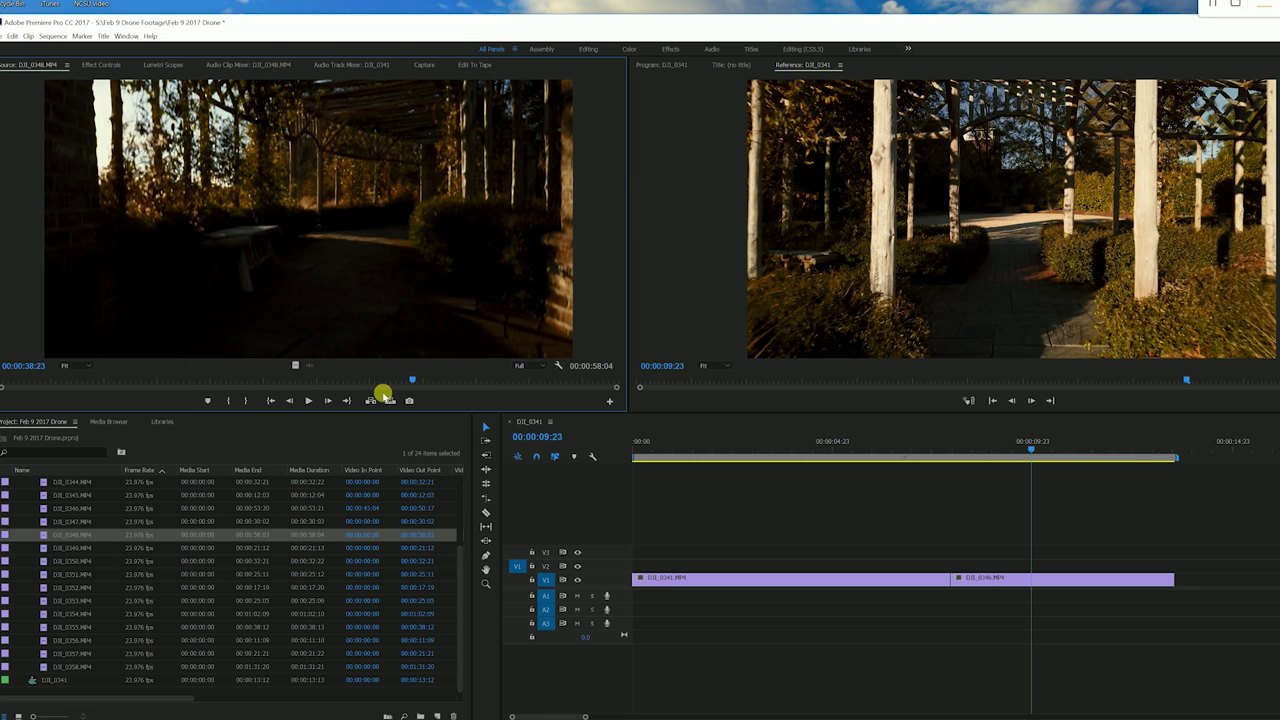
{"action": "key", "text": "space"}
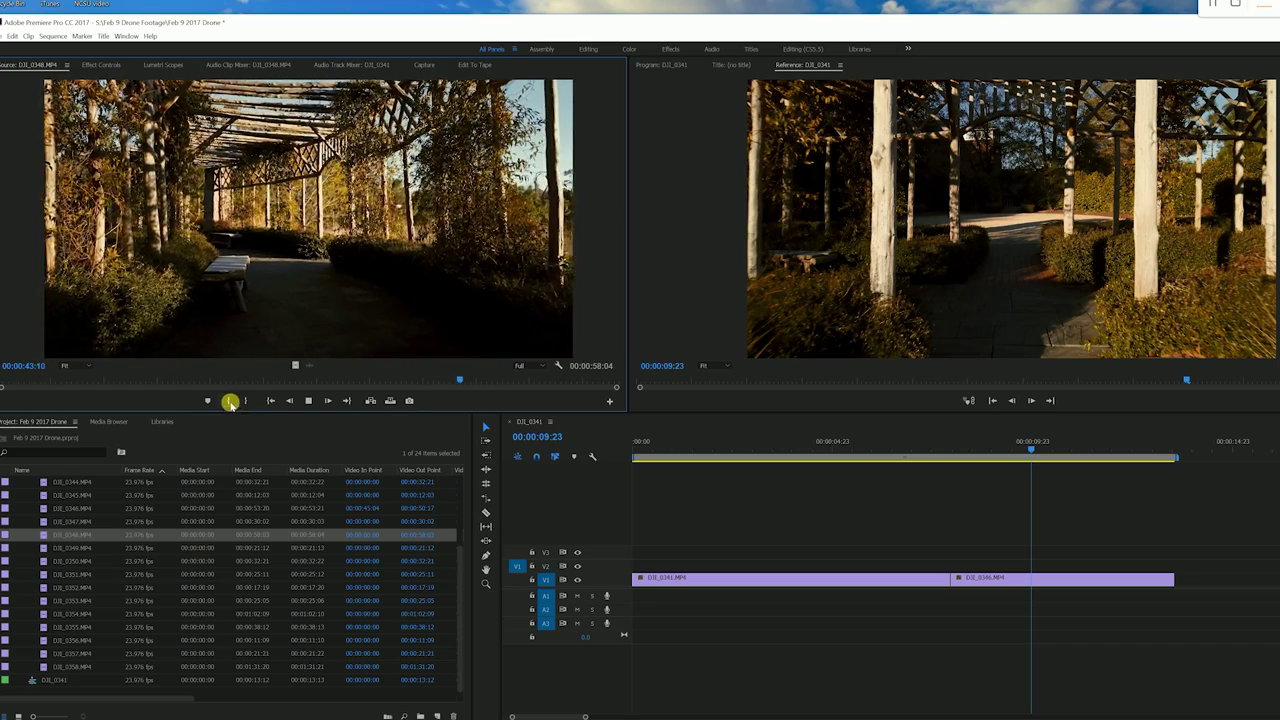
{"action": "left_click", "coordinate": [233, 403]}
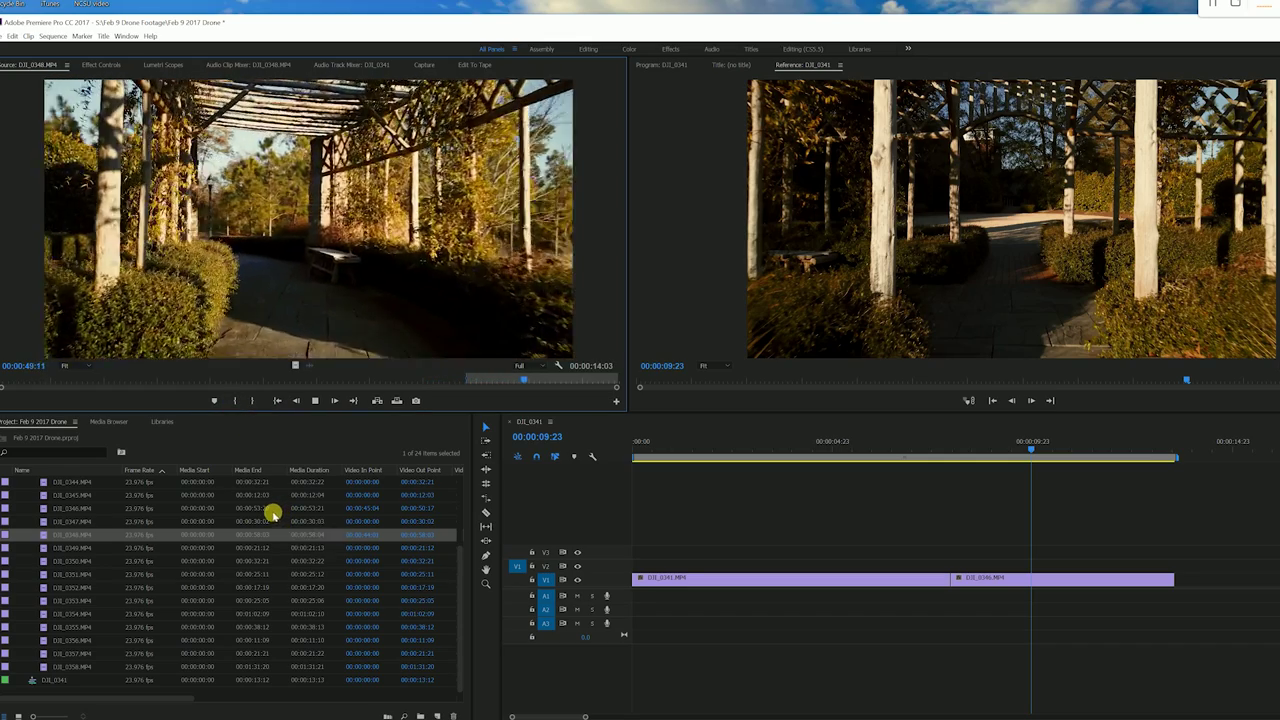
{"action": "left_click", "coordinate": [251, 400]}
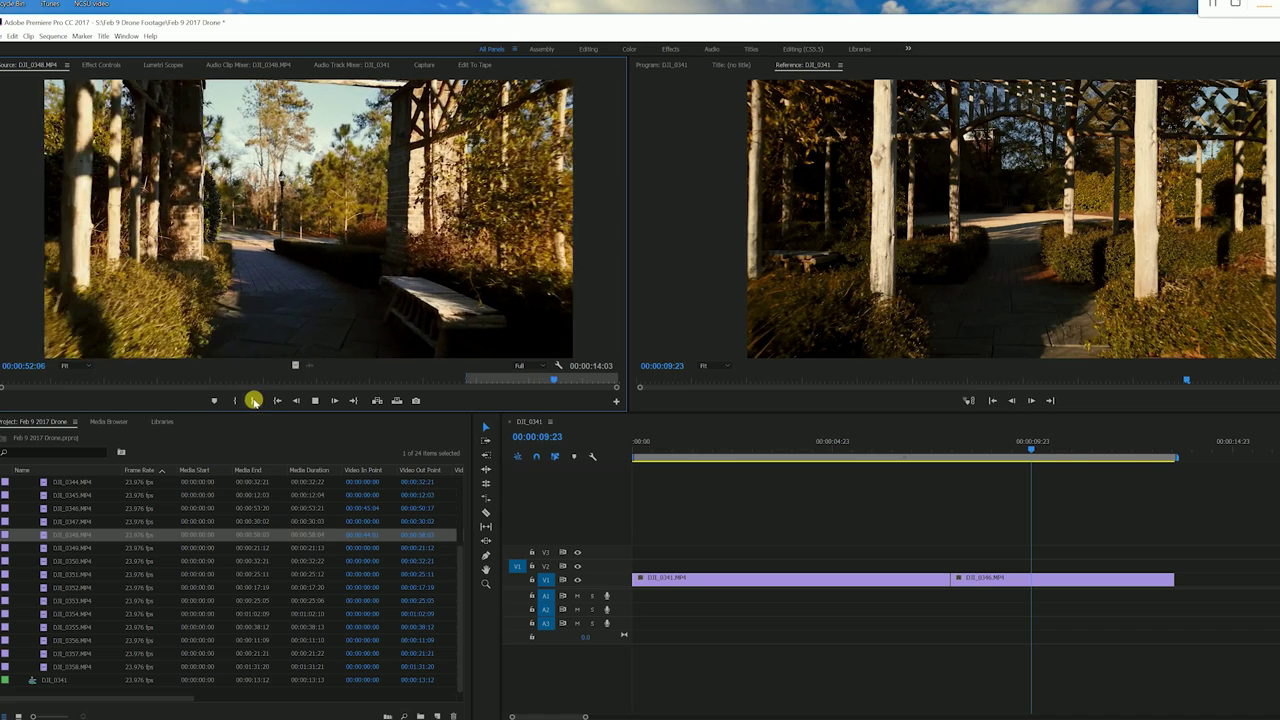
{"action": "key", "text": "space"}
{"action": "left_click_drag", "start_coordinate": [422, 272], "coordinate": [1145, 598]}
{"action": "left_click_drag", "start_coordinate": [580, 714], "coordinate": [650, 716]}
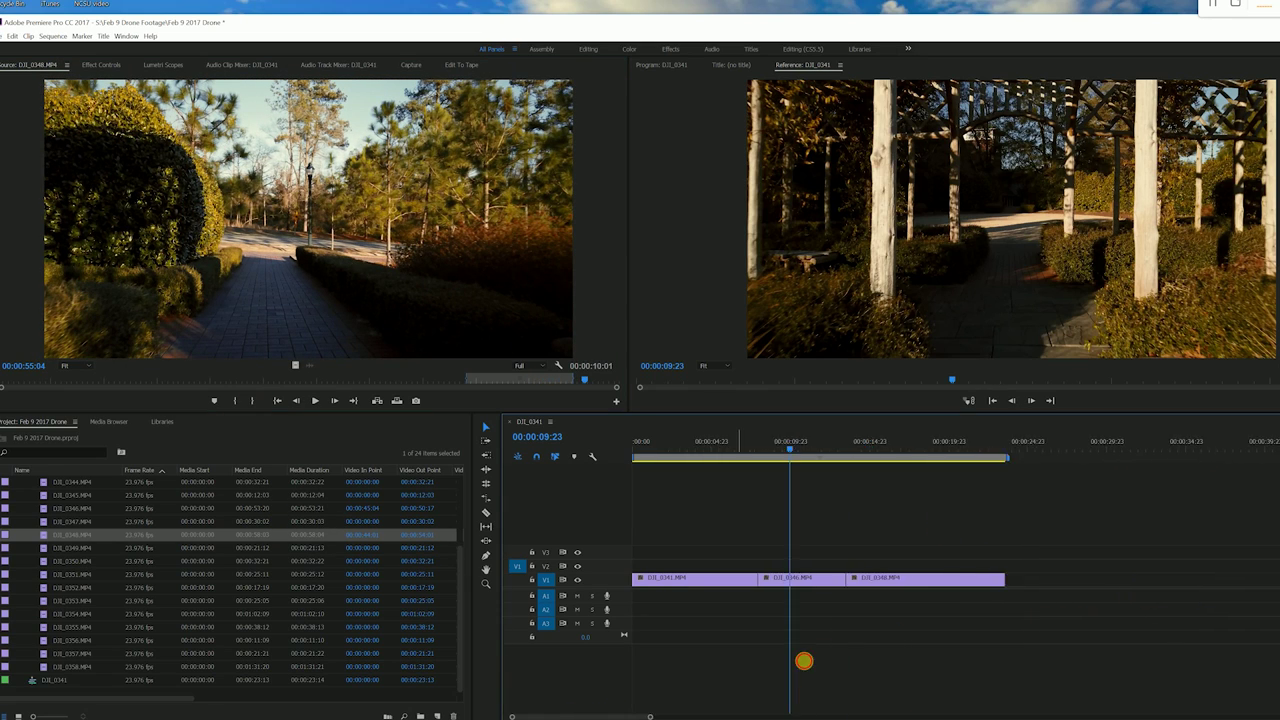
{"action": "left_click", "coordinate": [714, 450]}
Play back the sequence, jumping through the second, third and middle clips
{"action": "key", "text": "space"}
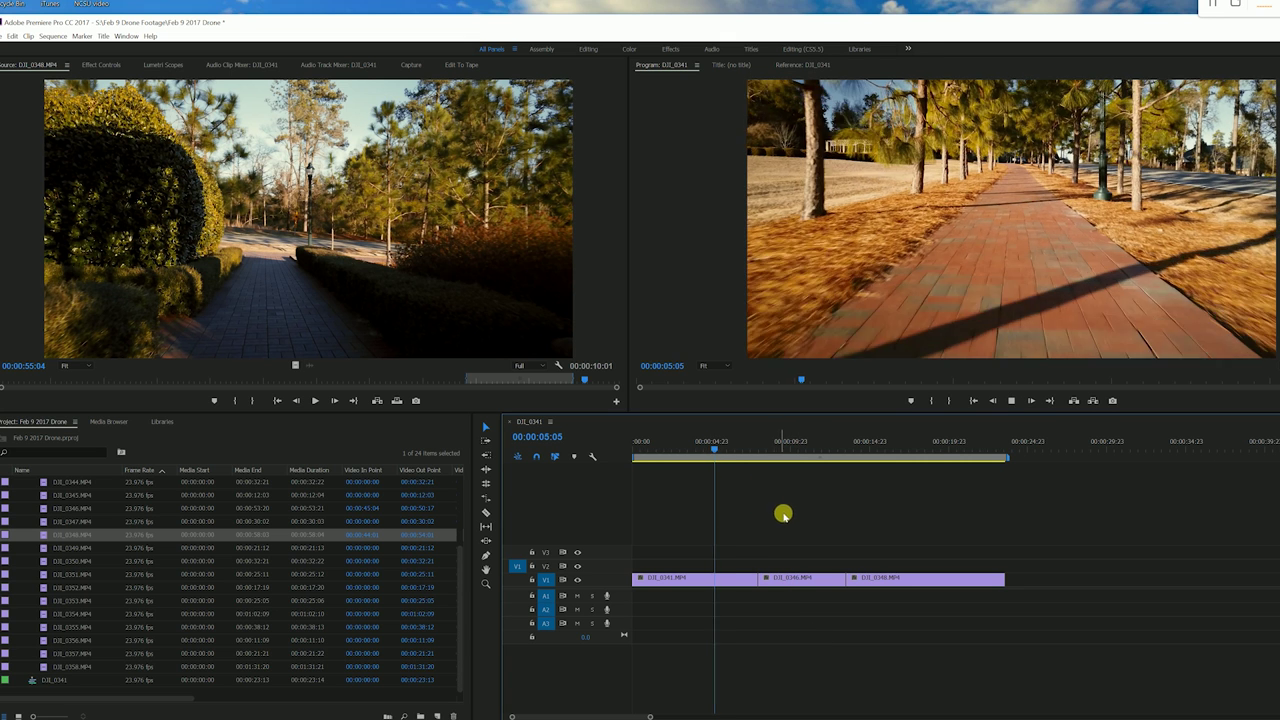
{"action": "left_click", "coordinate": [799, 449]}
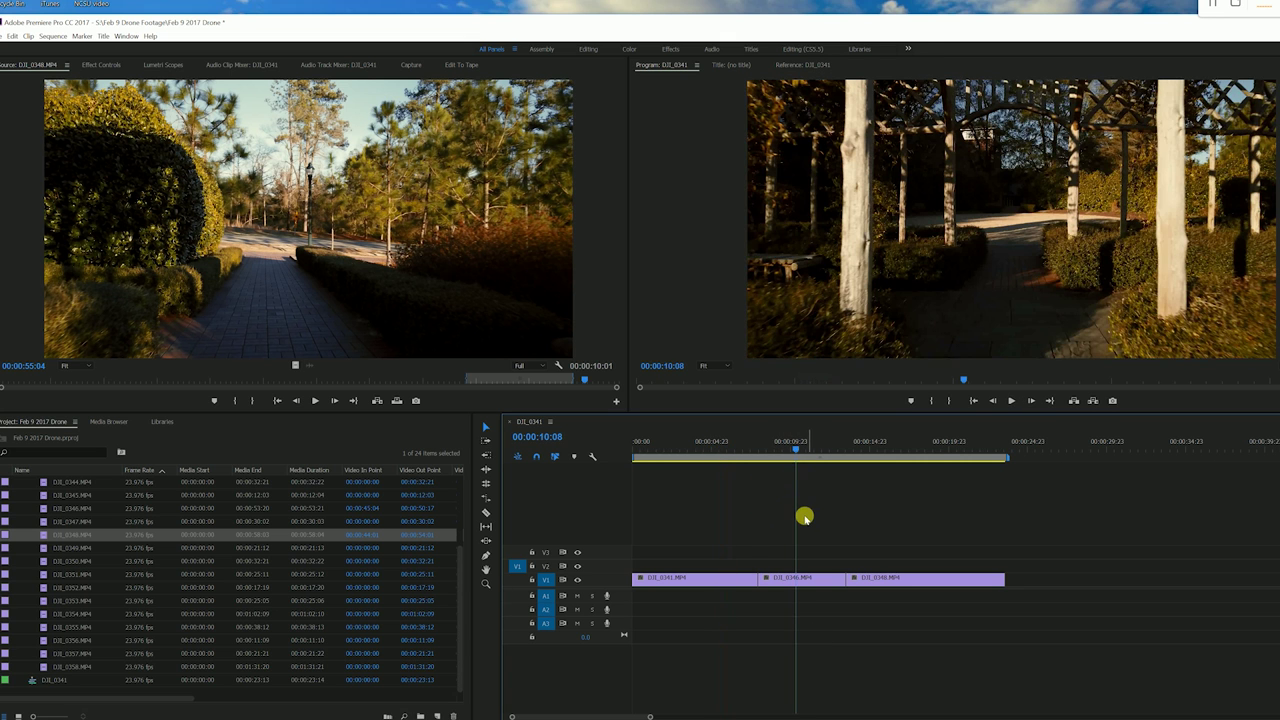
{"action": "left_click", "coordinate": [900, 470]}
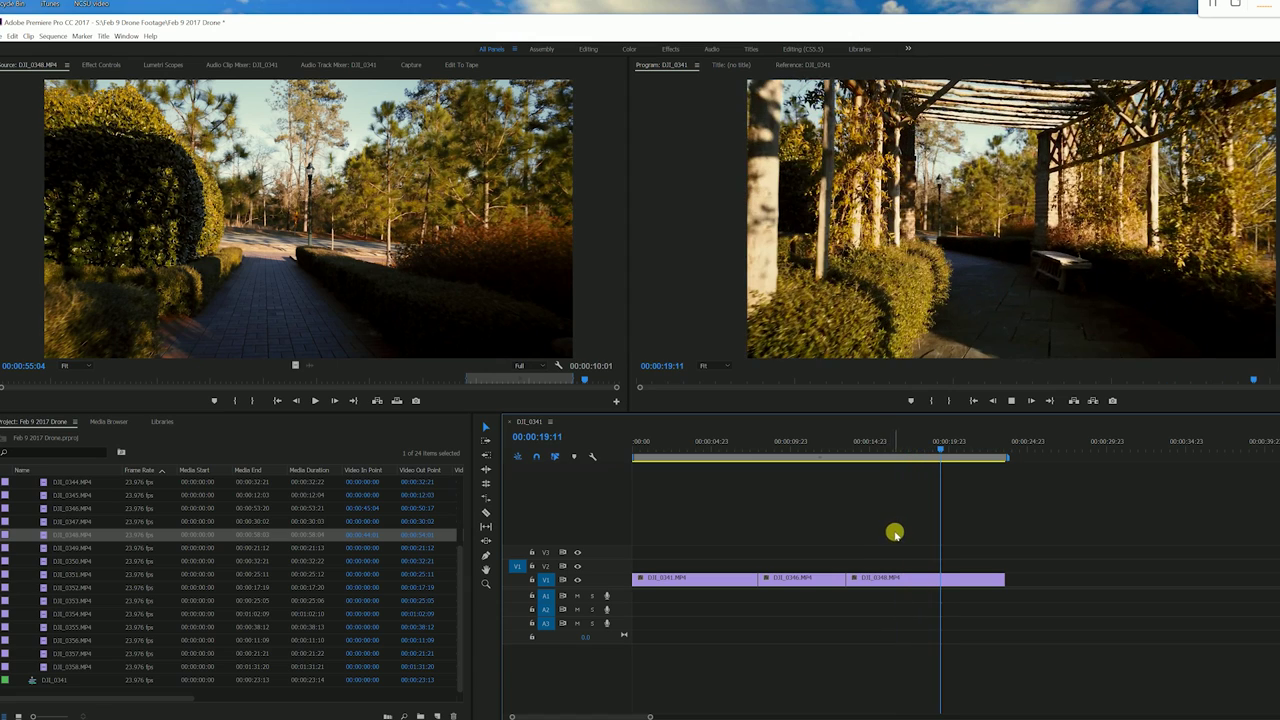
{"action": "left_click", "coordinate": [815, 450]}
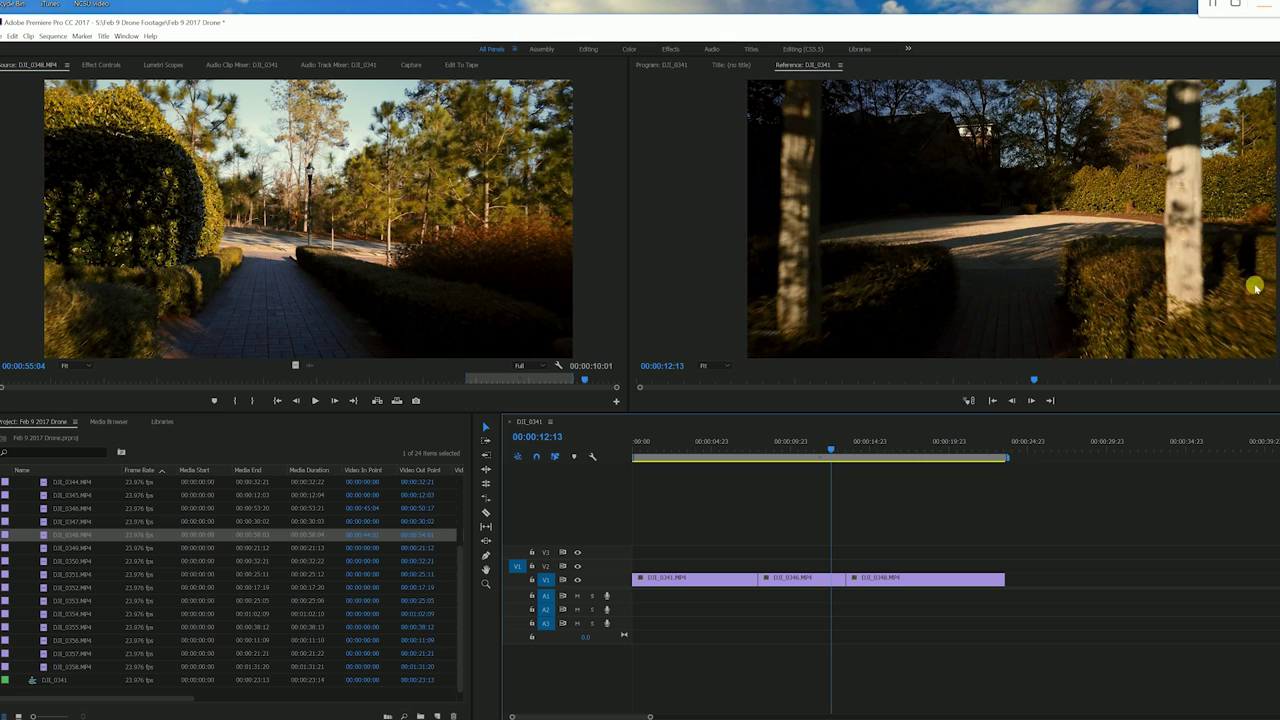
Select the middle clip DJI_0346 and save the project with Ctrl+S
{"action": "left_click", "coordinate": [818, 579]}
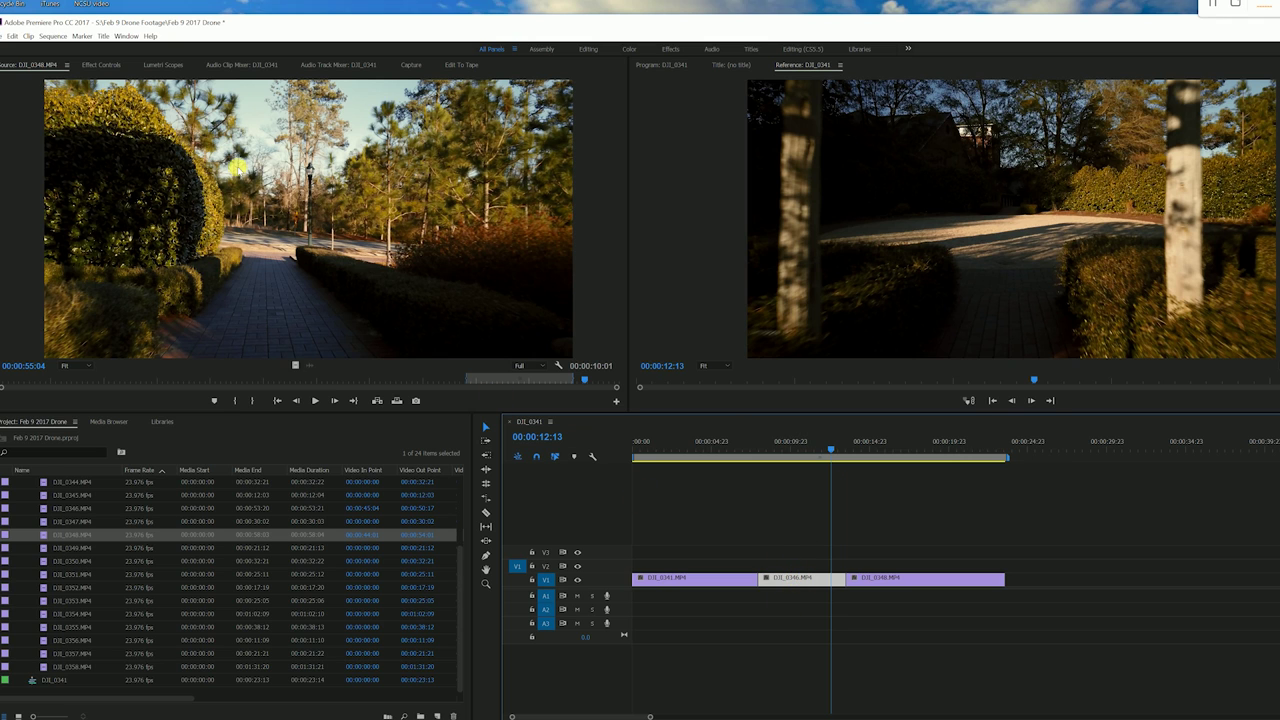
{"action": "key", "text": "ctrl+s"}
{"action": "left_click", "coordinate": [101, 64]}
Add a Scale keyframe to DJI_0346 in Effect Controls and move it to 00:00:10:20
{"action": "key", "text": "ctrl+s"}
{"action": "left_click", "coordinate": [101, 64]}
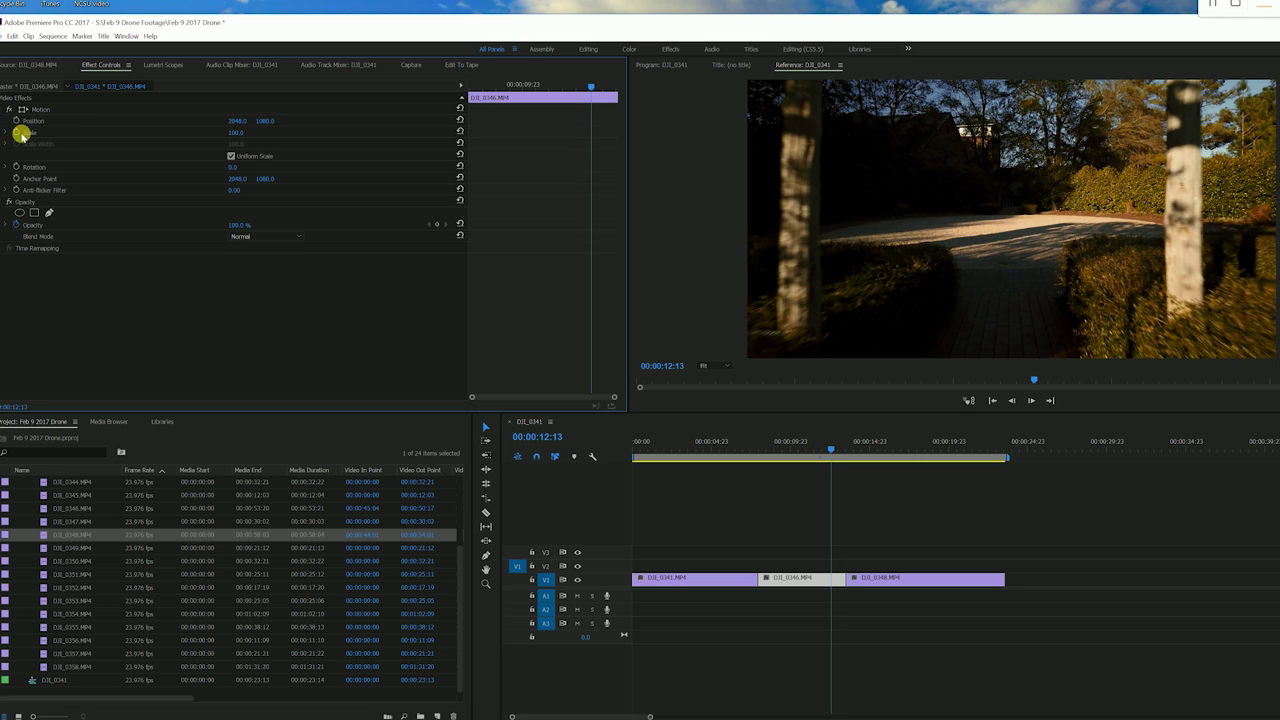
{"action": "left_click", "coordinate": [16, 132]}
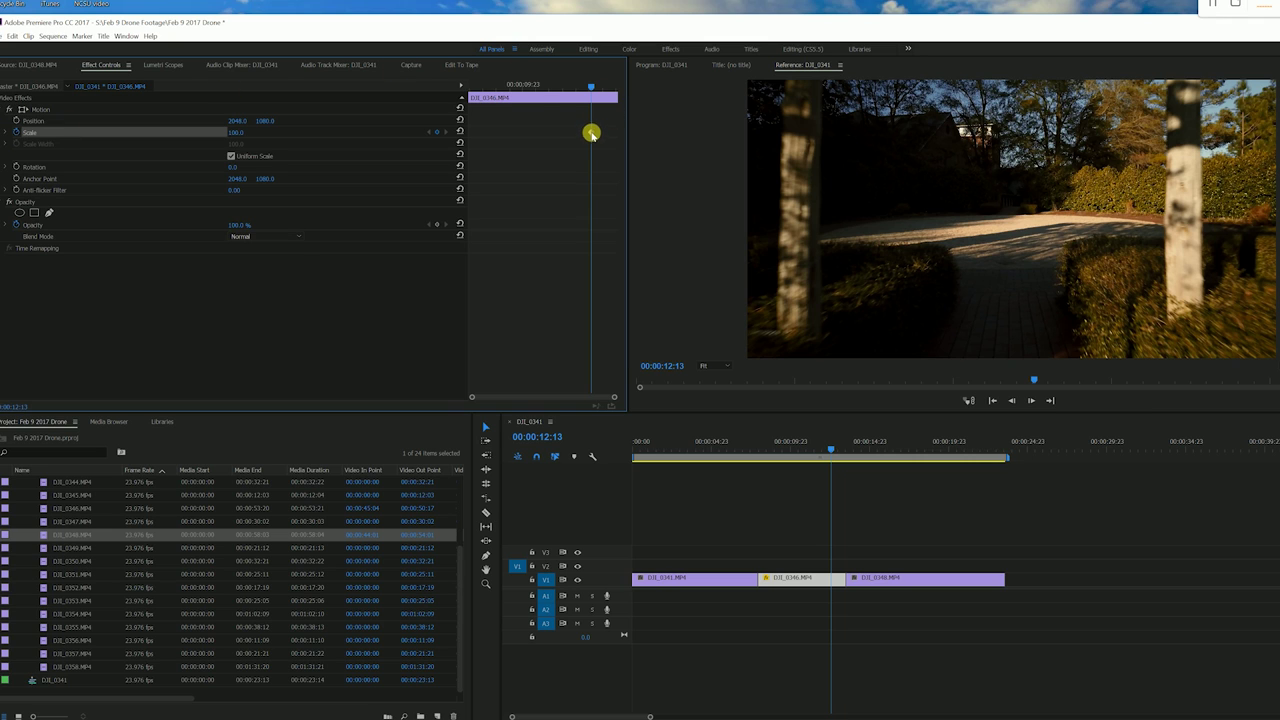
{"action": "left_click_drag", "start_coordinate": [591, 133], "coordinate": [488, 132]}
{"action": "left_click", "coordinate": [481, 96]}
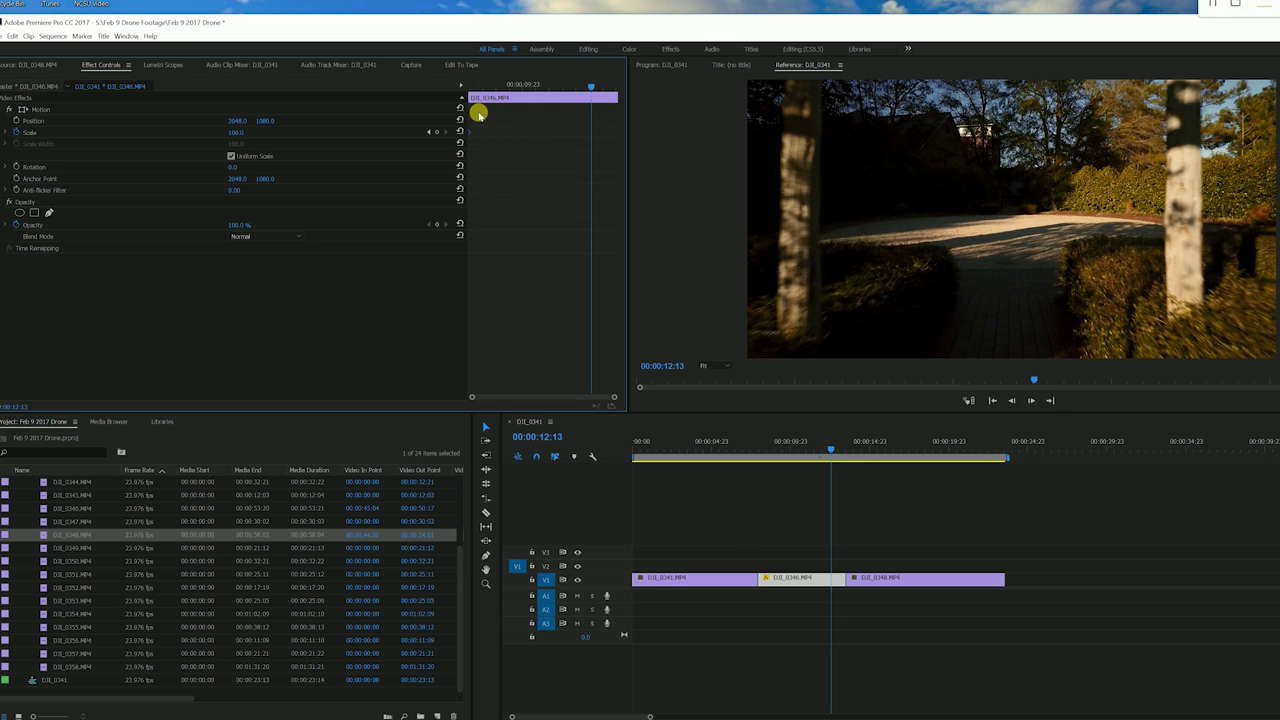
{"action": "left_click_drag", "start_coordinate": [490, 86], "coordinate": [468, 87]}
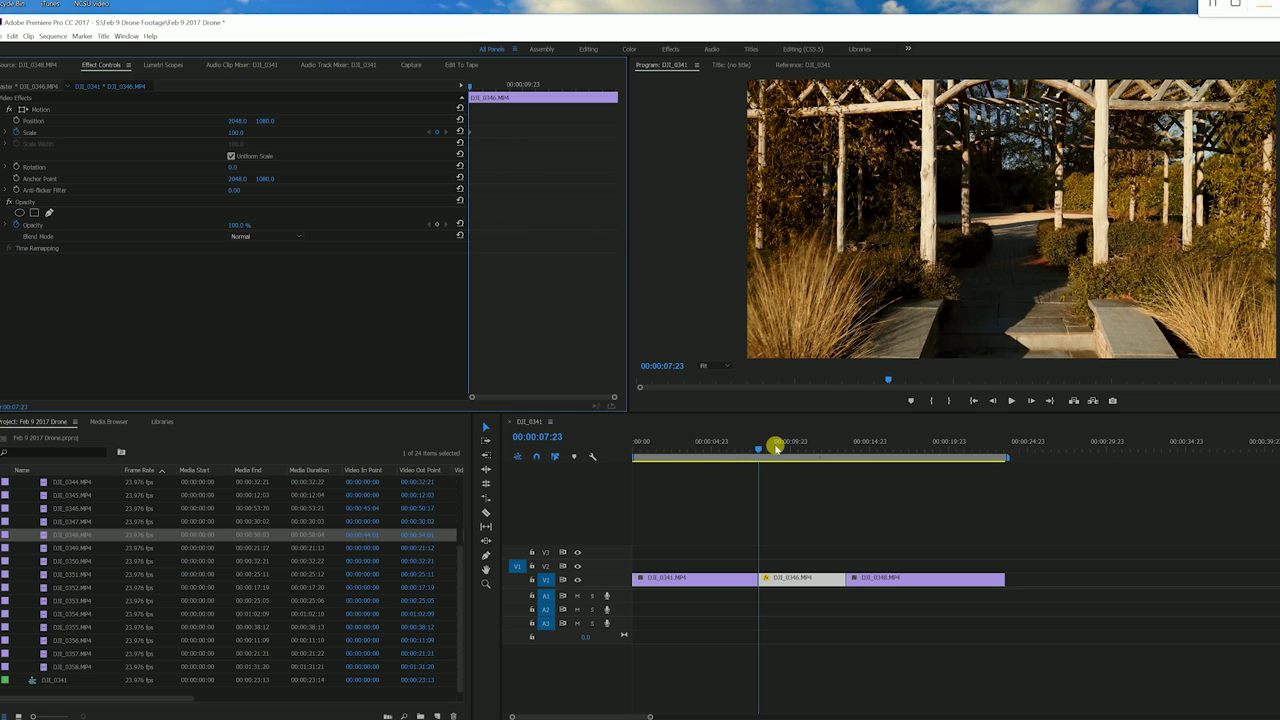
{"action": "left_click", "coordinate": [833, 497]}
Enable Position keyframing on DJI_0346 and add Scale (110) and Position keyframes at the playhead
{"action": "key", "text": "space"}
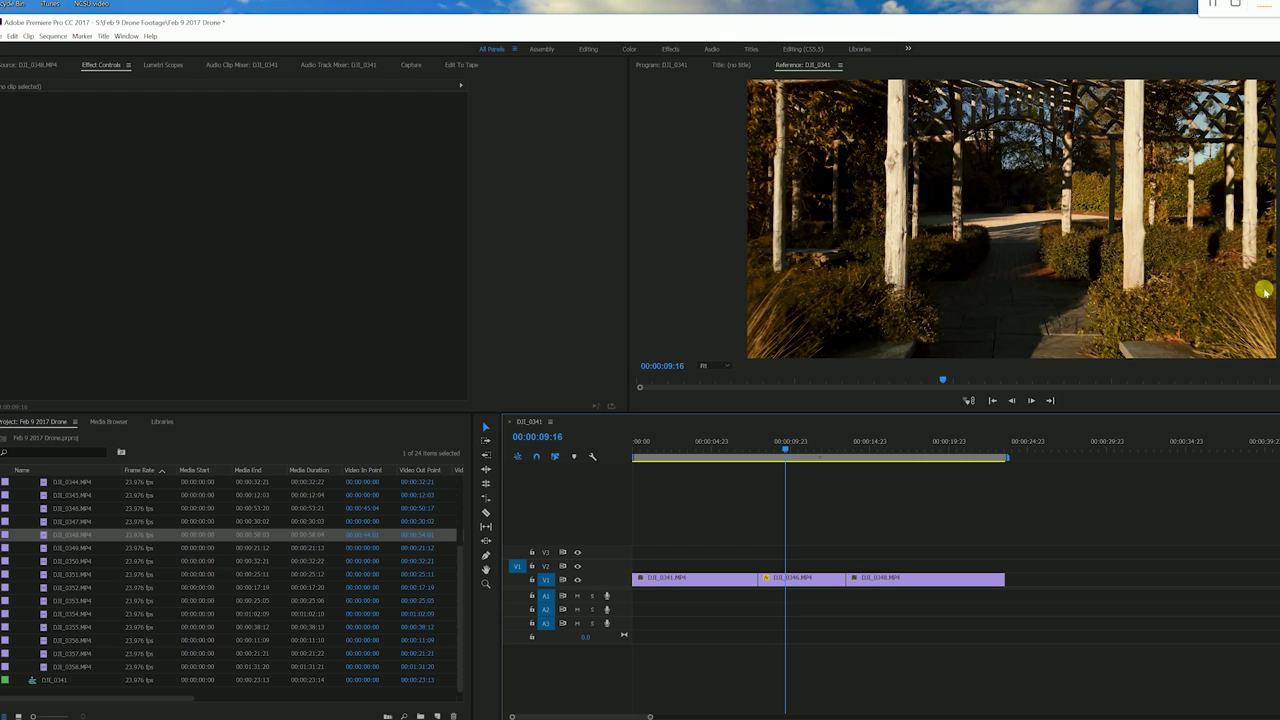
{"action": "left_click", "coordinate": [800, 578]}
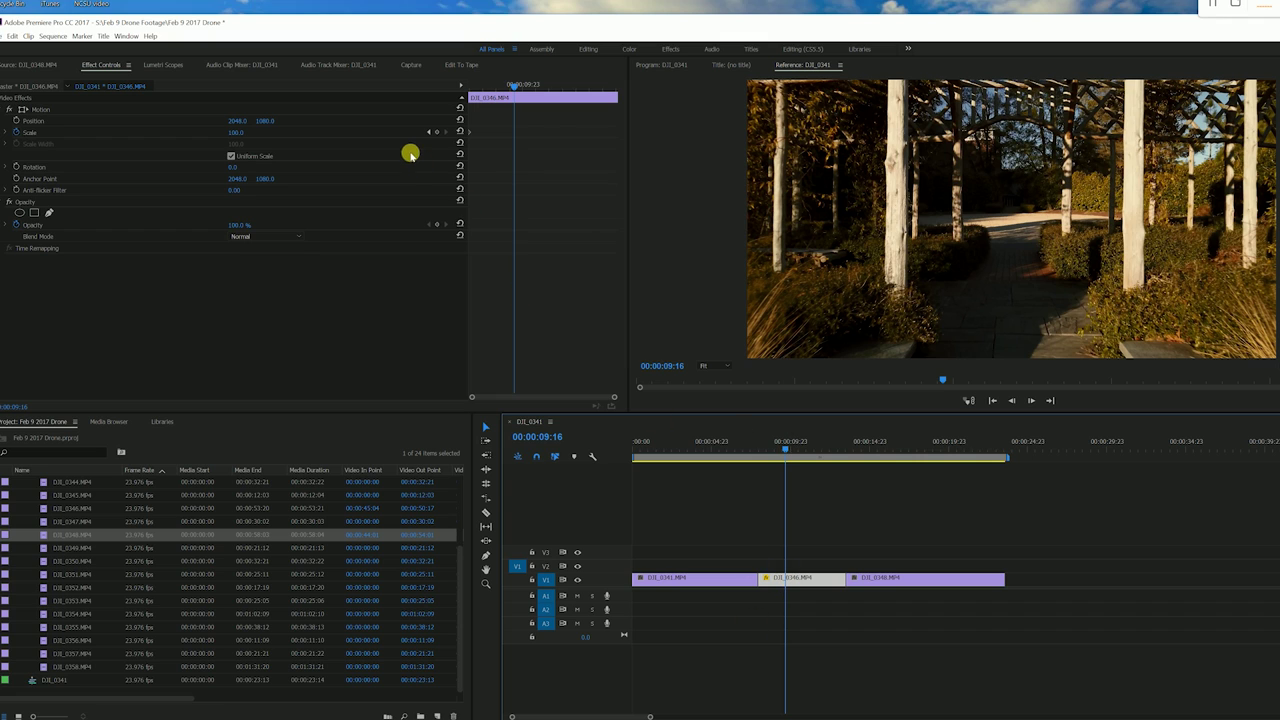
{"action": "left_click", "coordinate": [16, 120]}
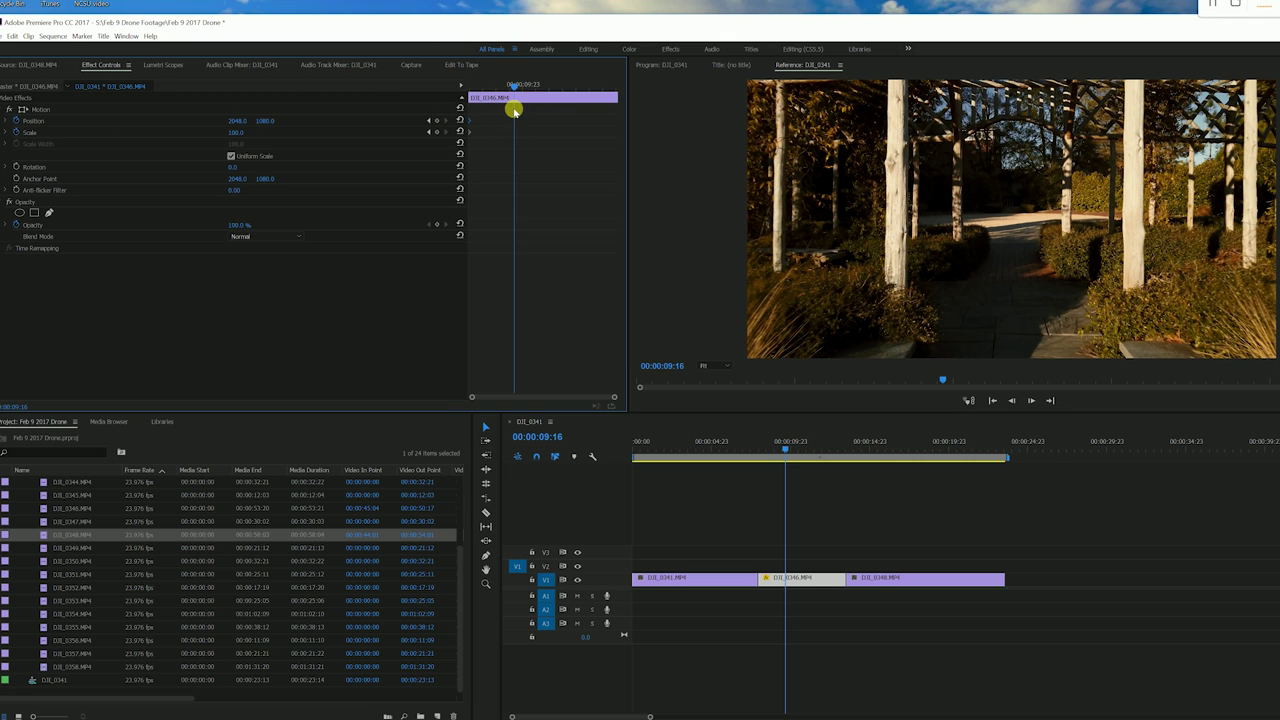
{"action": "left_click", "coordinate": [437, 132]}
{"action": "left_click", "coordinate": [437, 120]}
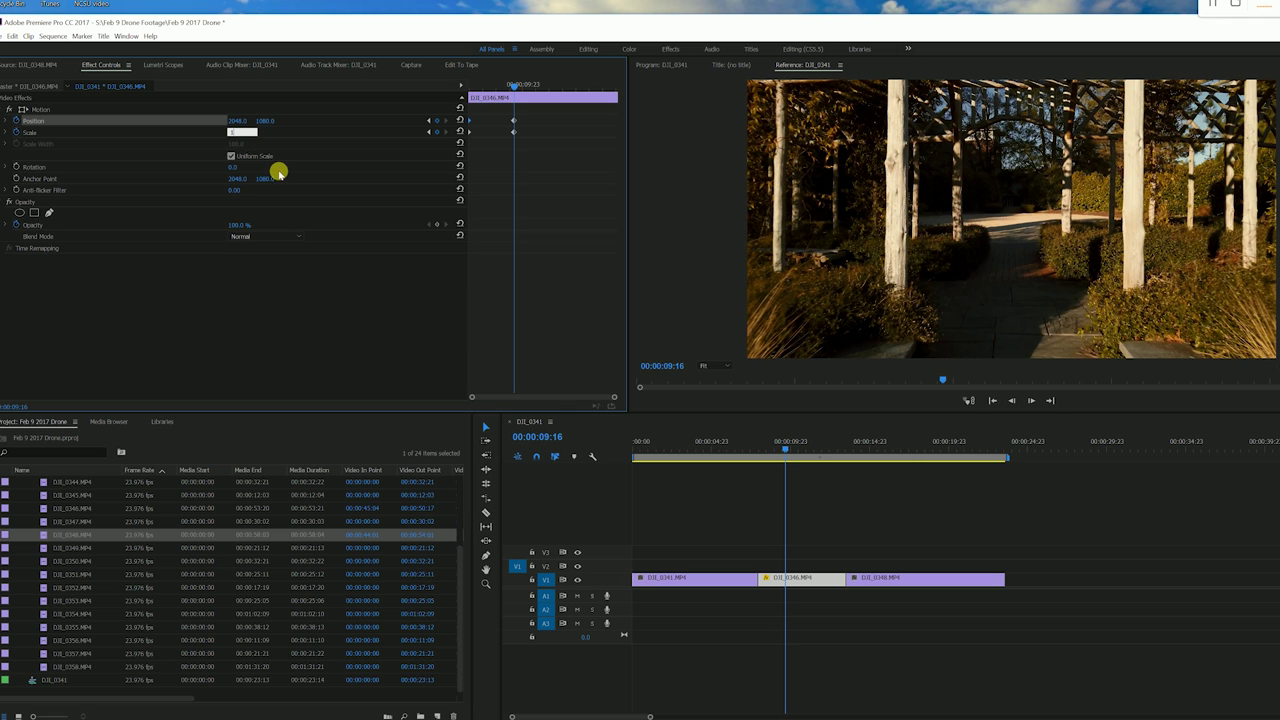
{"action": "key", "text": "Return"}
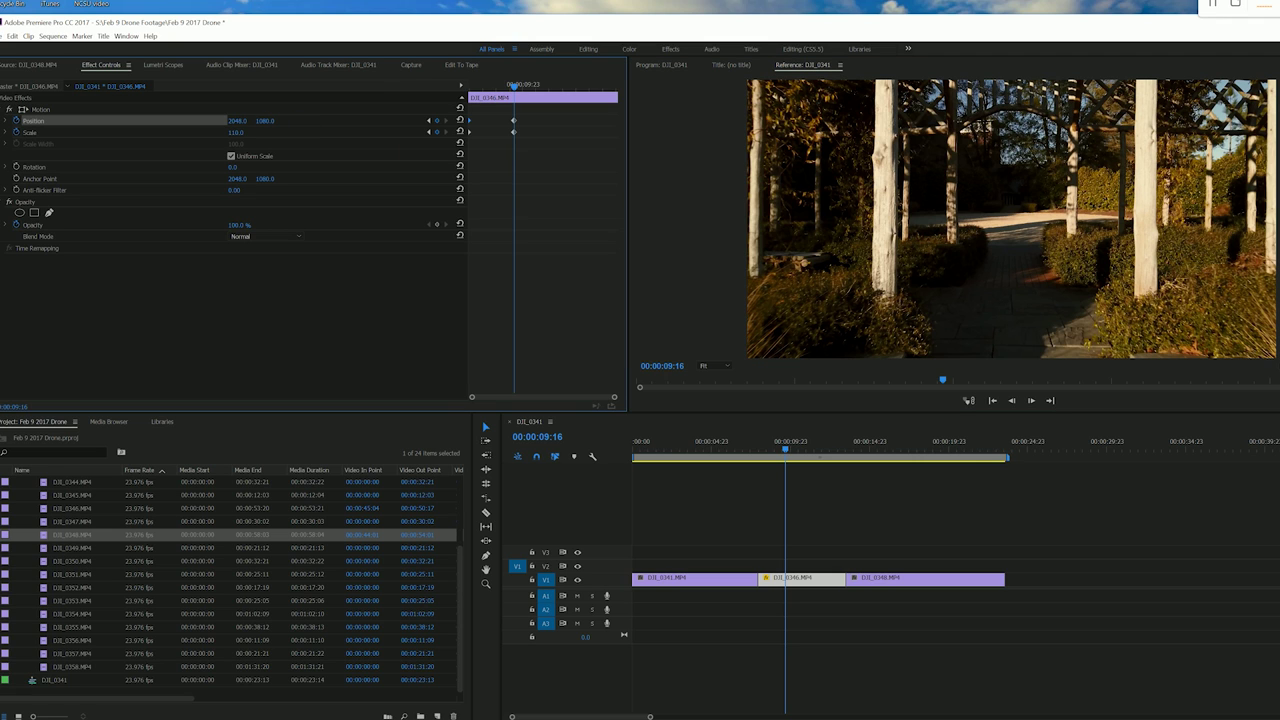
Nudge DJI_0346's horizontal Position, checking framing at 00:00:07:23 and 00:00:09:03
{"action": "left_click_drag", "start_coordinate": [265, 121], "coordinate": [283, 125]}
{"action": "key", "text": "ctrl+z"}
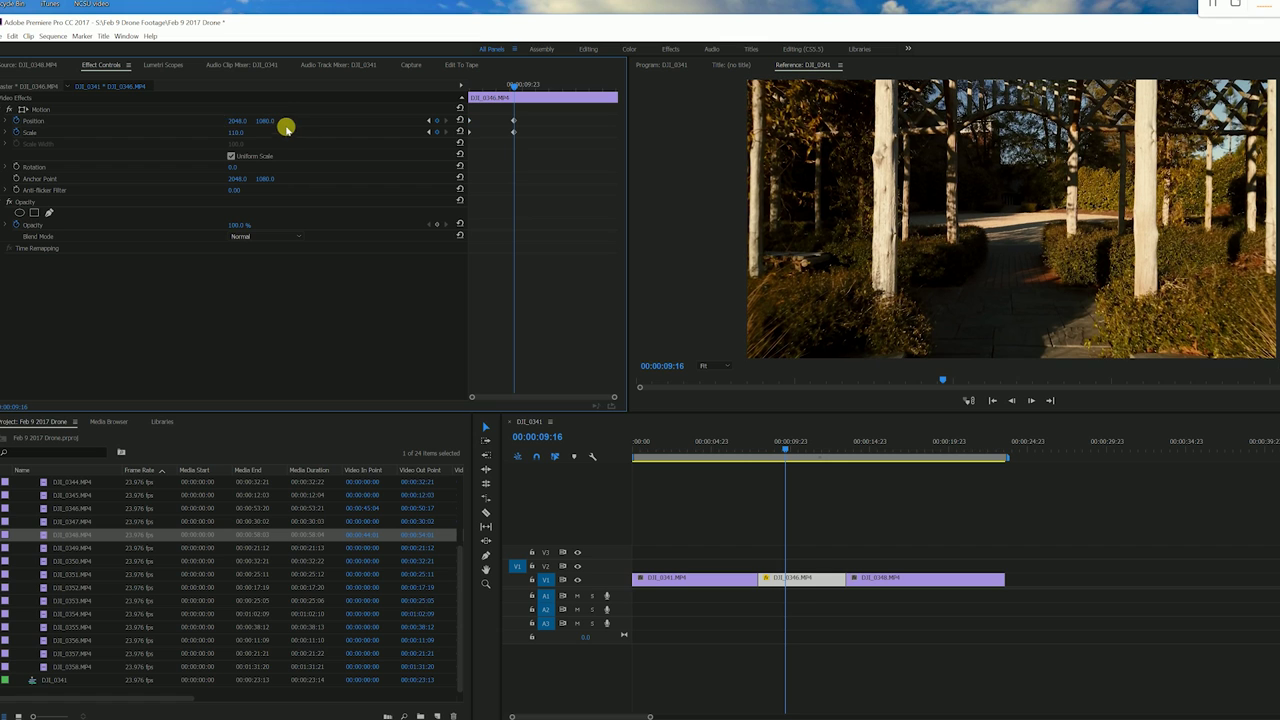
{"action": "left_click_drag", "start_coordinate": [237, 121], "coordinate": [248, 121]}
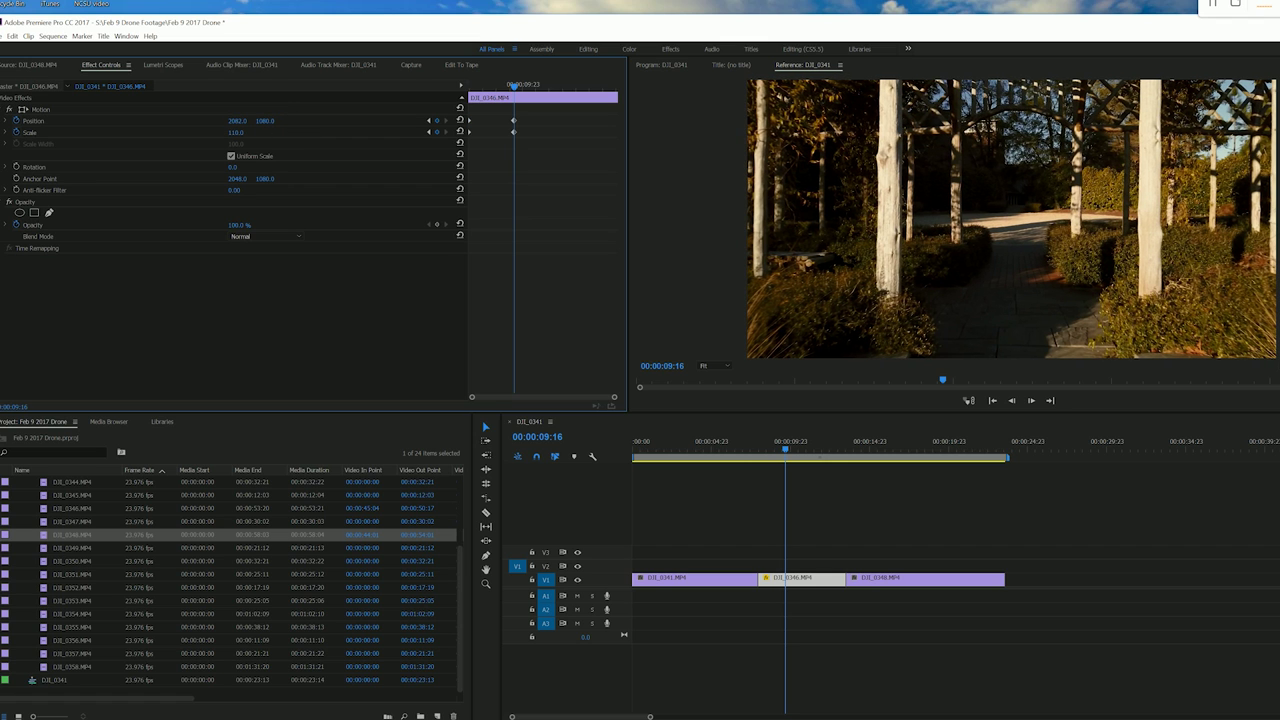
{"action": "left_click_drag", "start_coordinate": [236, 120], "coordinate": [242, 120]}
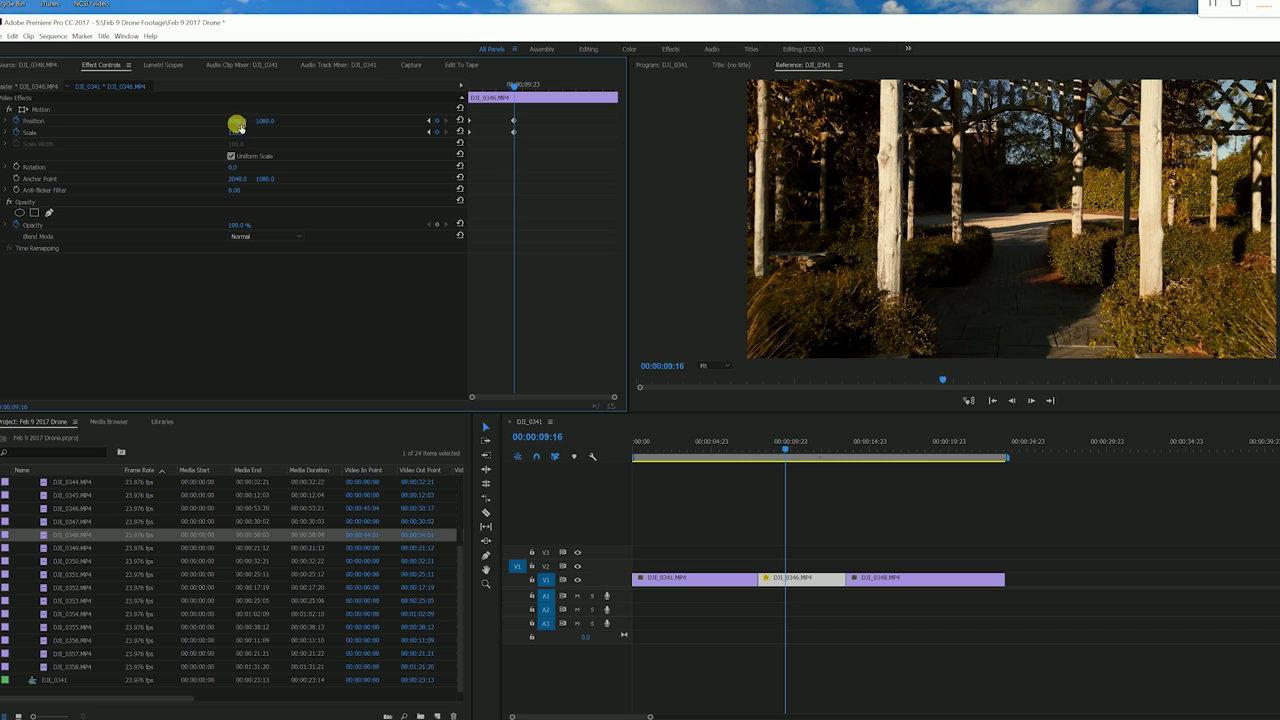
{"action": "left_click_drag", "start_coordinate": [242, 120], "coordinate": [236, 120]}
{"action": "left_click_drag", "start_coordinate": [516, 85], "coordinate": [470, 97]}
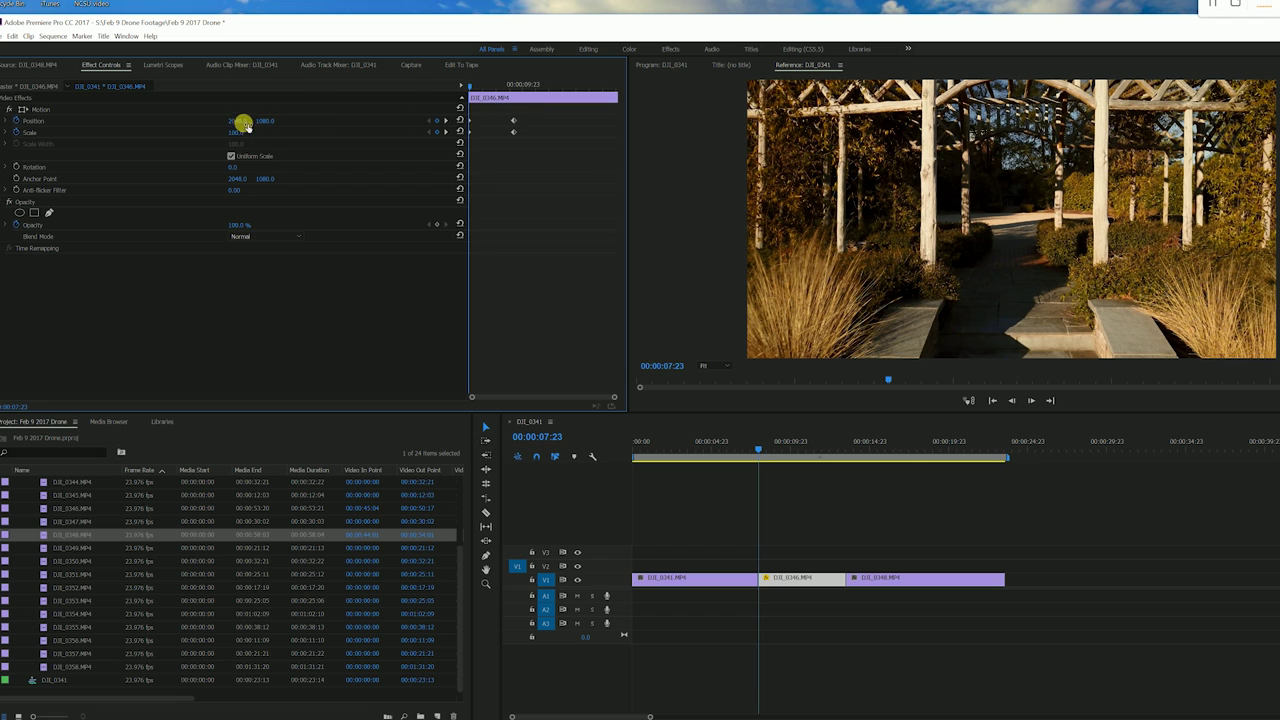
{"action": "mouse_move", "coordinate": [237, 120]}
{"action": "left_mouse_down"}
{"action": "mouse_move", "coordinate": [260, 120]}
{"action": "mouse_move", "coordinate": [215, 120]}
{"action": "left_mouse_up"}
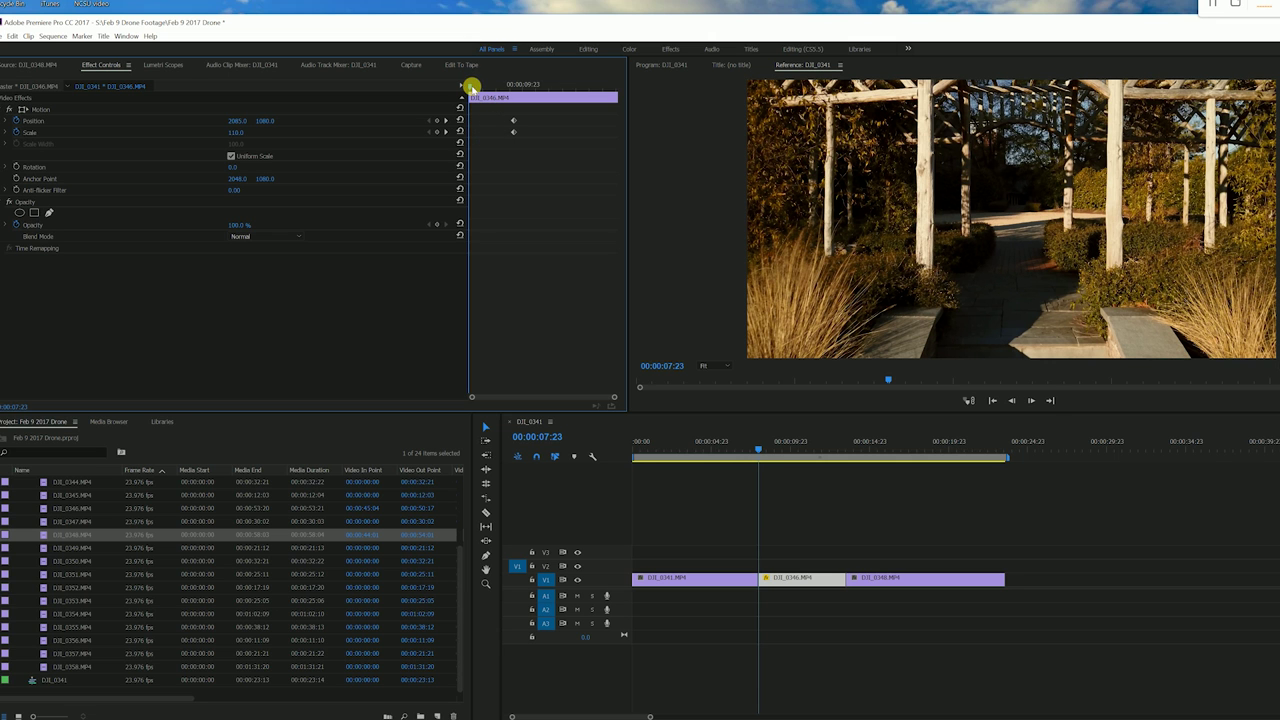
{"action": "left_click_drag", "start_coordinate": [470, 87], "coordinate": [500, 86]}
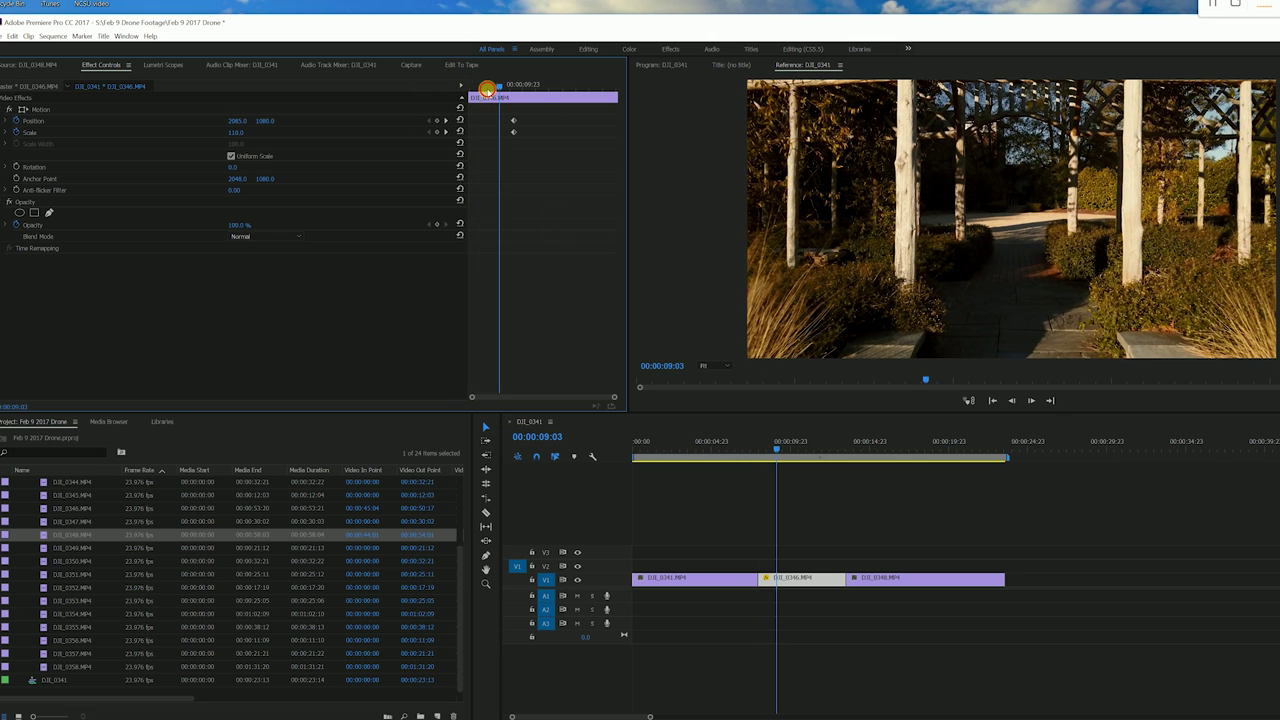
Review playback, then push Position to 2127, 1080 at the 00:00:09:16 keyframe
{"action": "key", "text": "space"}
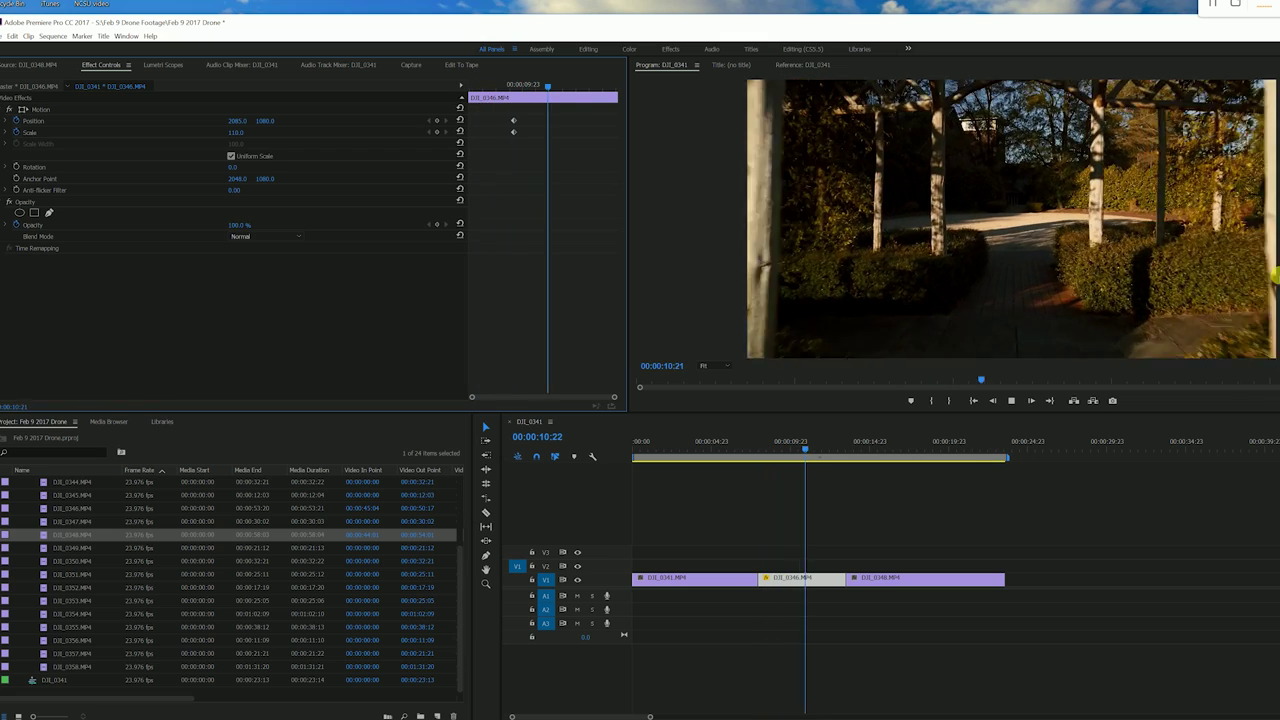
{"action": "key", "text": "space"}
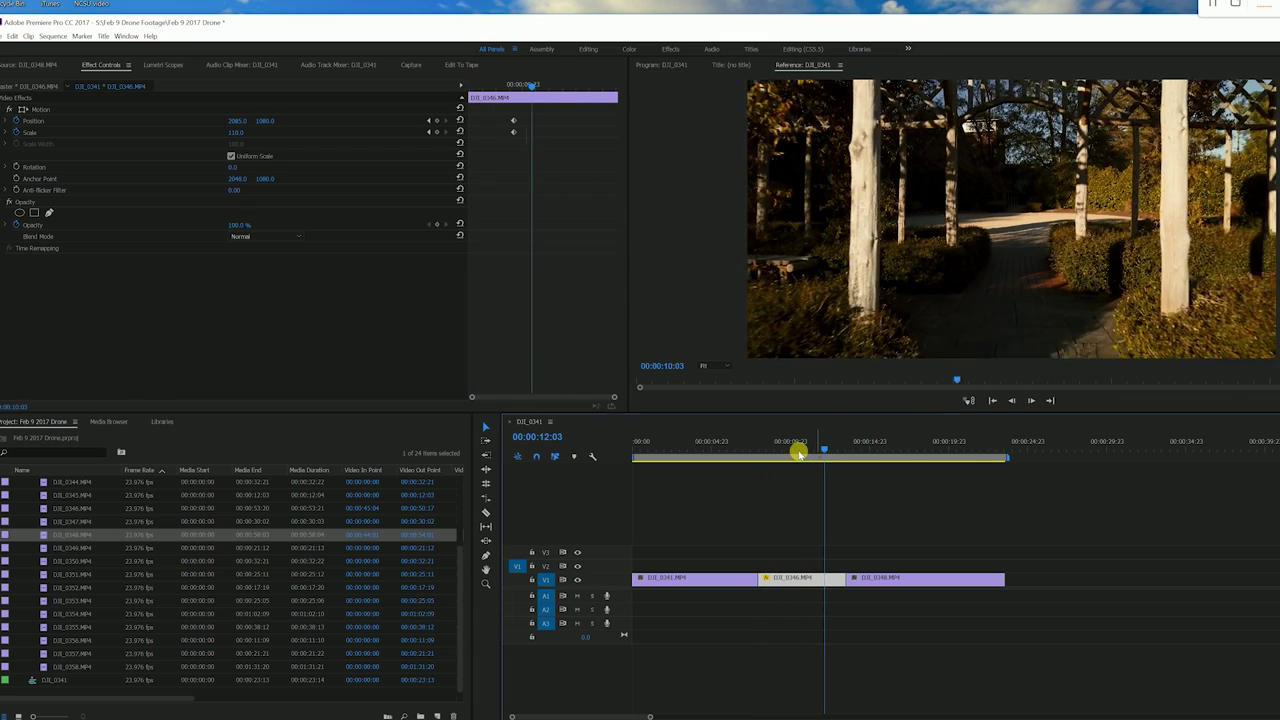
{"action": "left_click", "coordinate": [800, 451]}
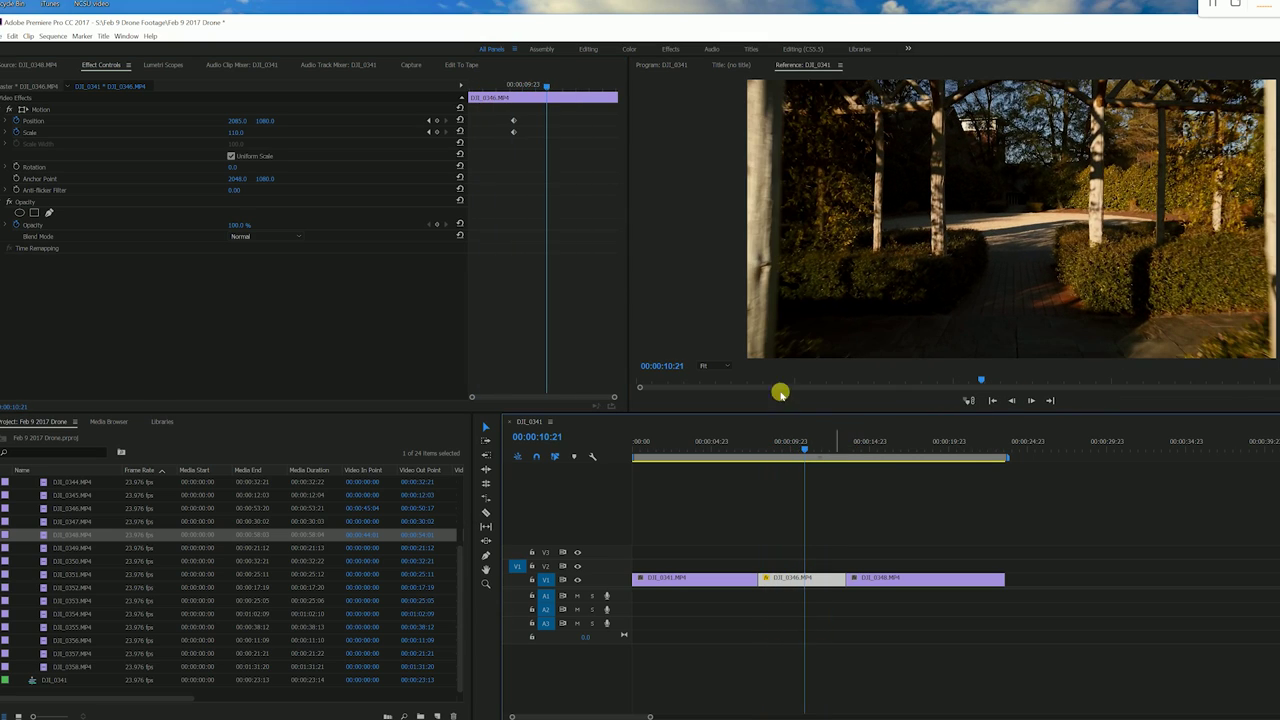
{"action": "left_click", "coordinate": [431, 132]}
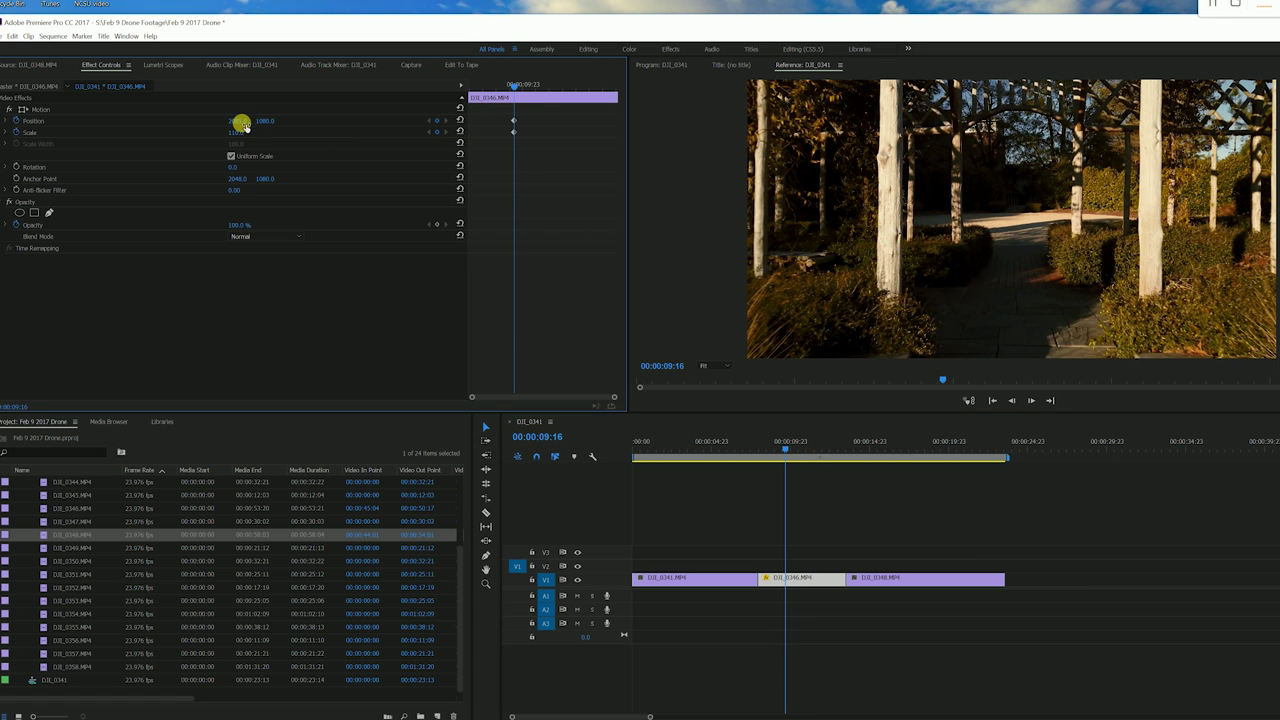
{"action": "left_click_drag", "start_coordinate": [237, 120], "coordinate": [281, 126]}
{"action": "left_click", "coordinate": [866, 517]}
{"action": "key", "text": "space"}
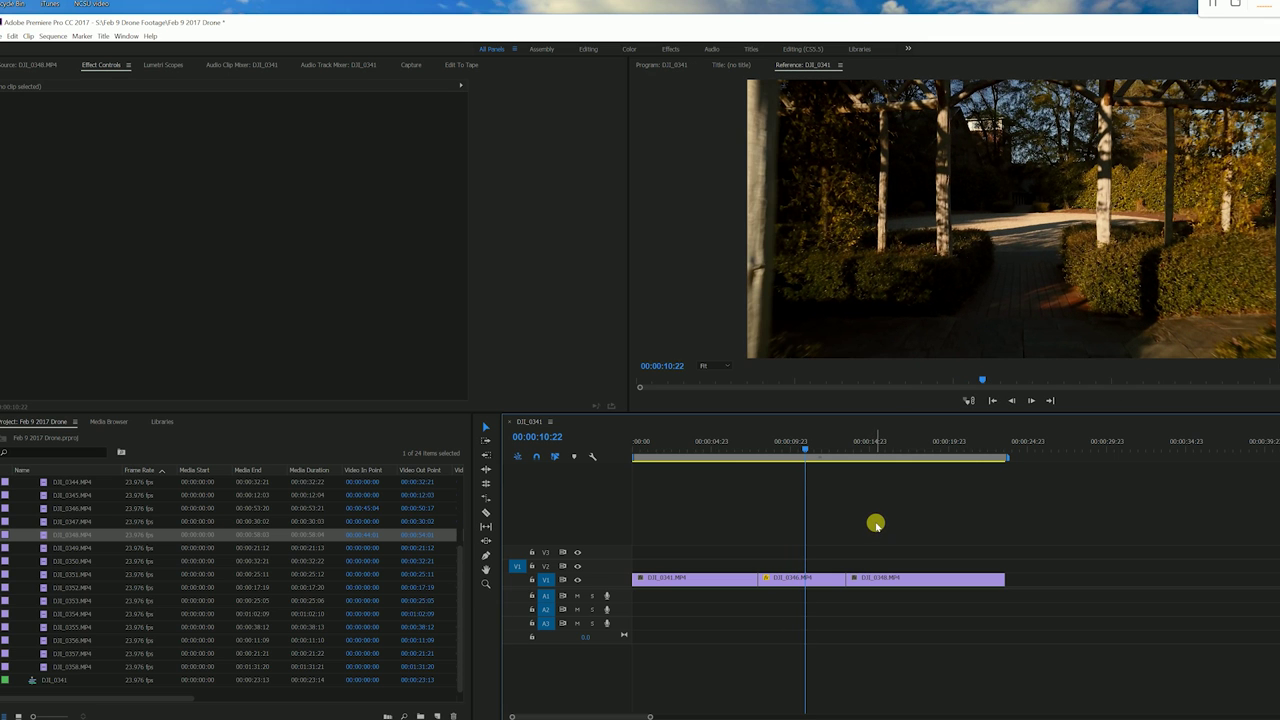
{"action": "key", "text": "j"}
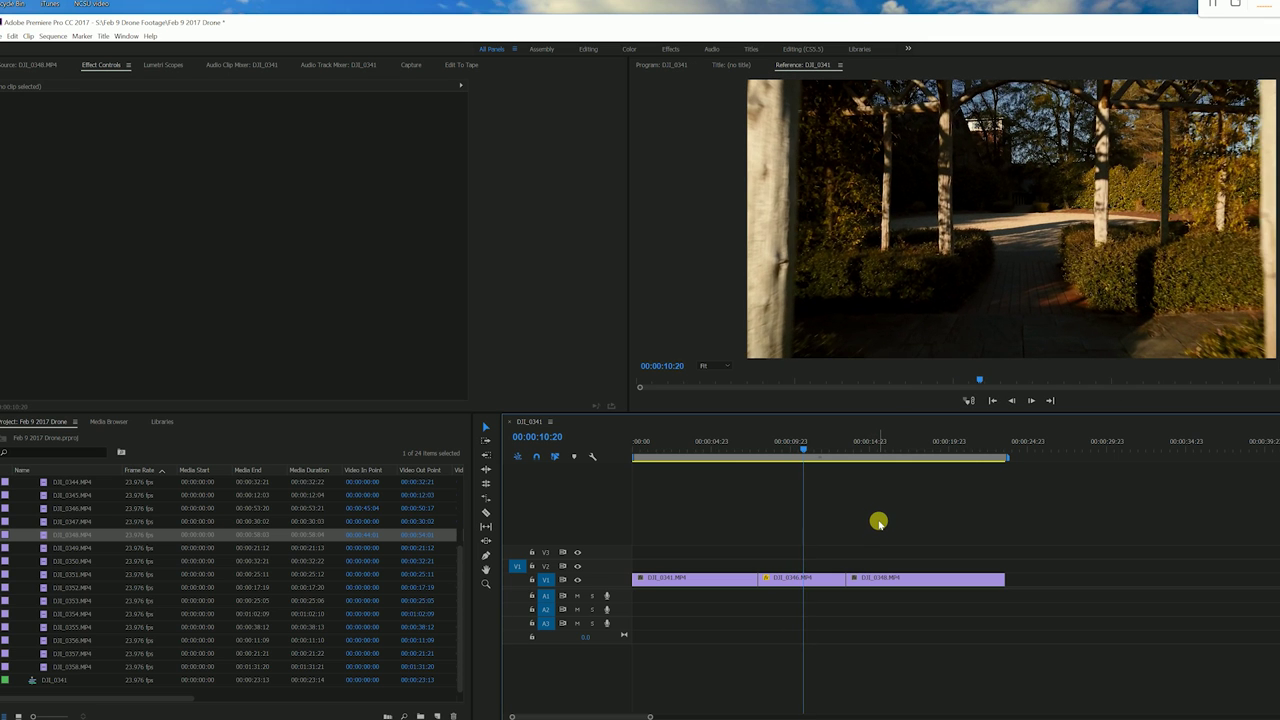
{"action": "key", "text": "Right"}
{"action": "key", "text": "Left"}
{"action": "key", "text": "Left"}
{"action": "key", "text": "Right"}
{"action": "key", "text": "Right"}
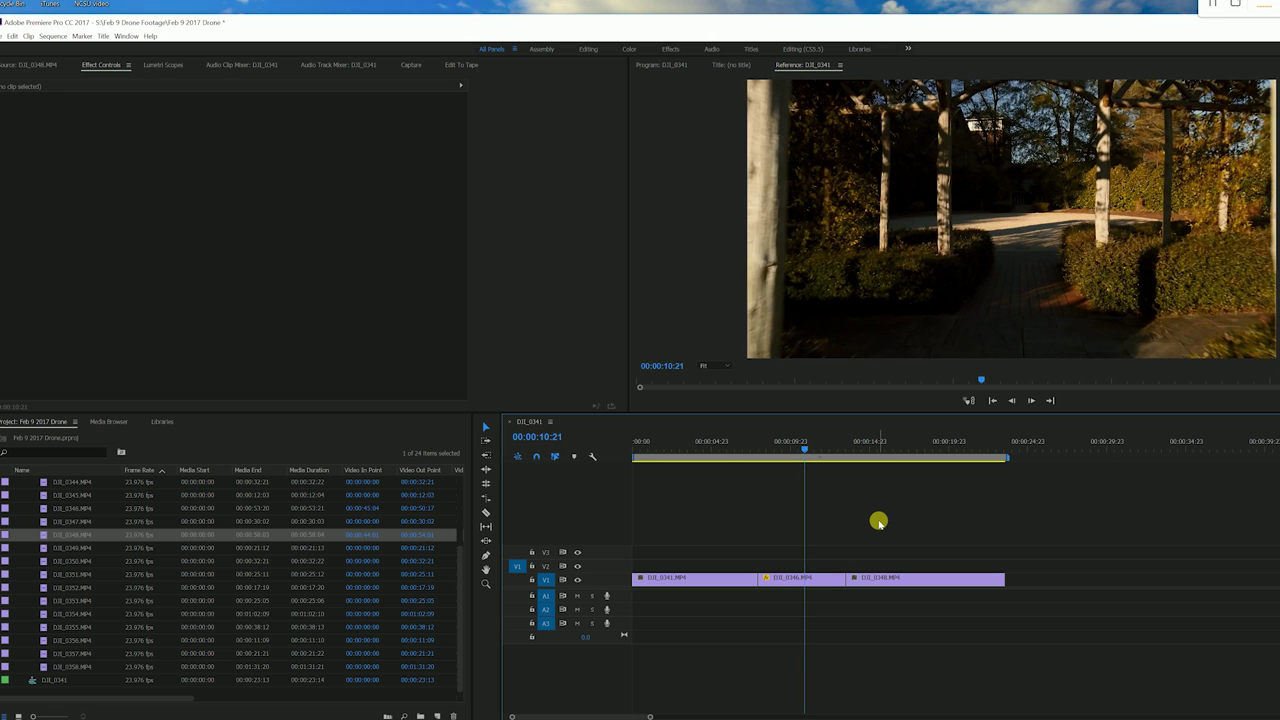
{"action": "key", "text": "l"}
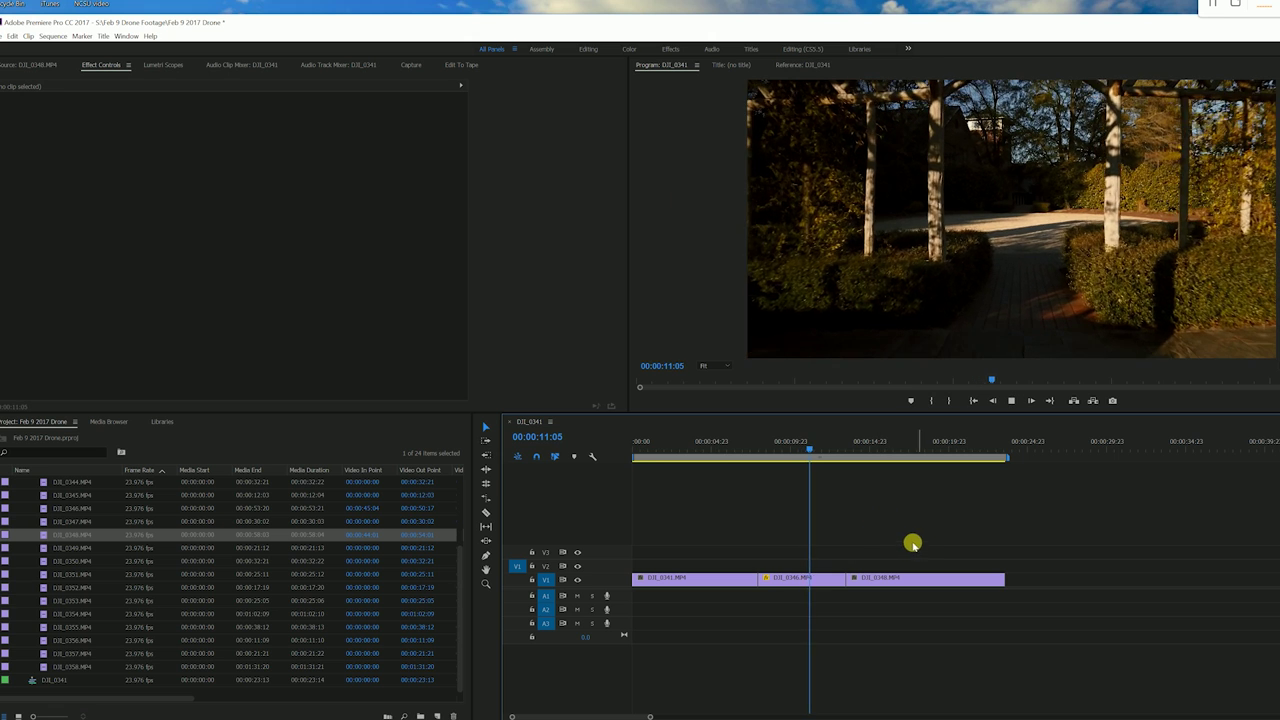
{"action": "left_click", "coordinate": [785, 578]}
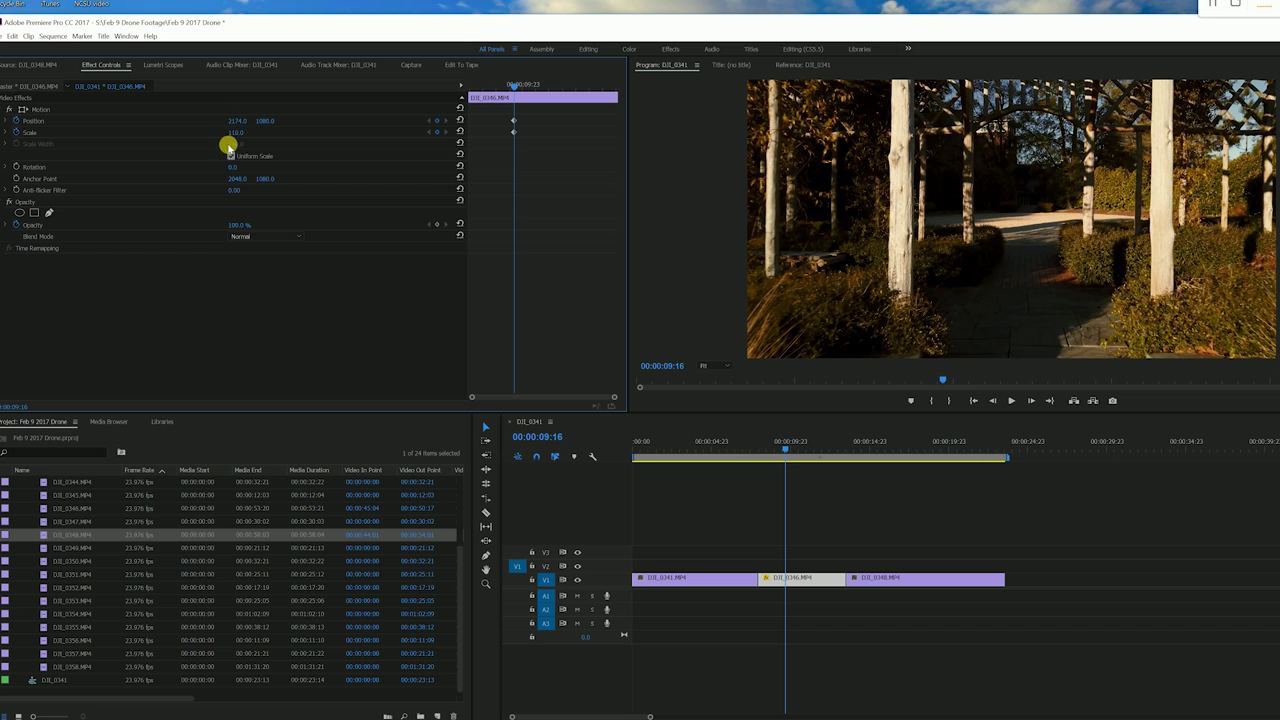
{"action": "left_click", "coordinate": [798, 498]}
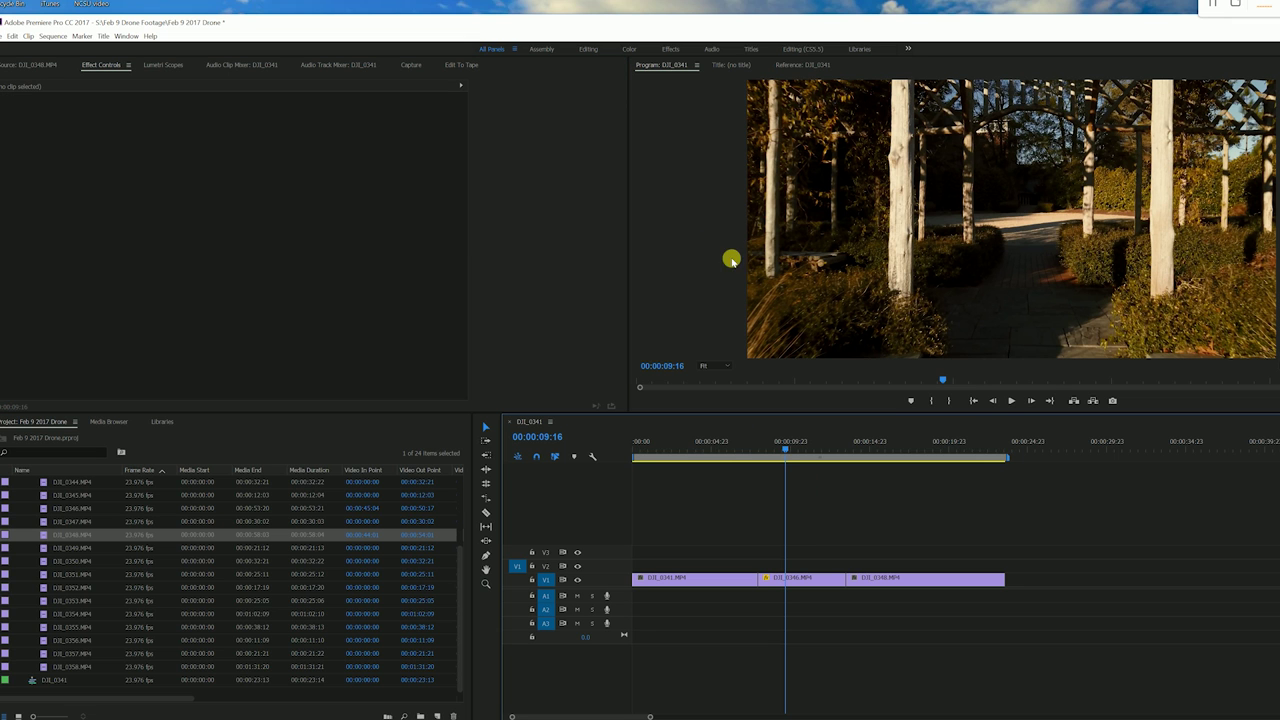
{"action": "key", "text": "space"}
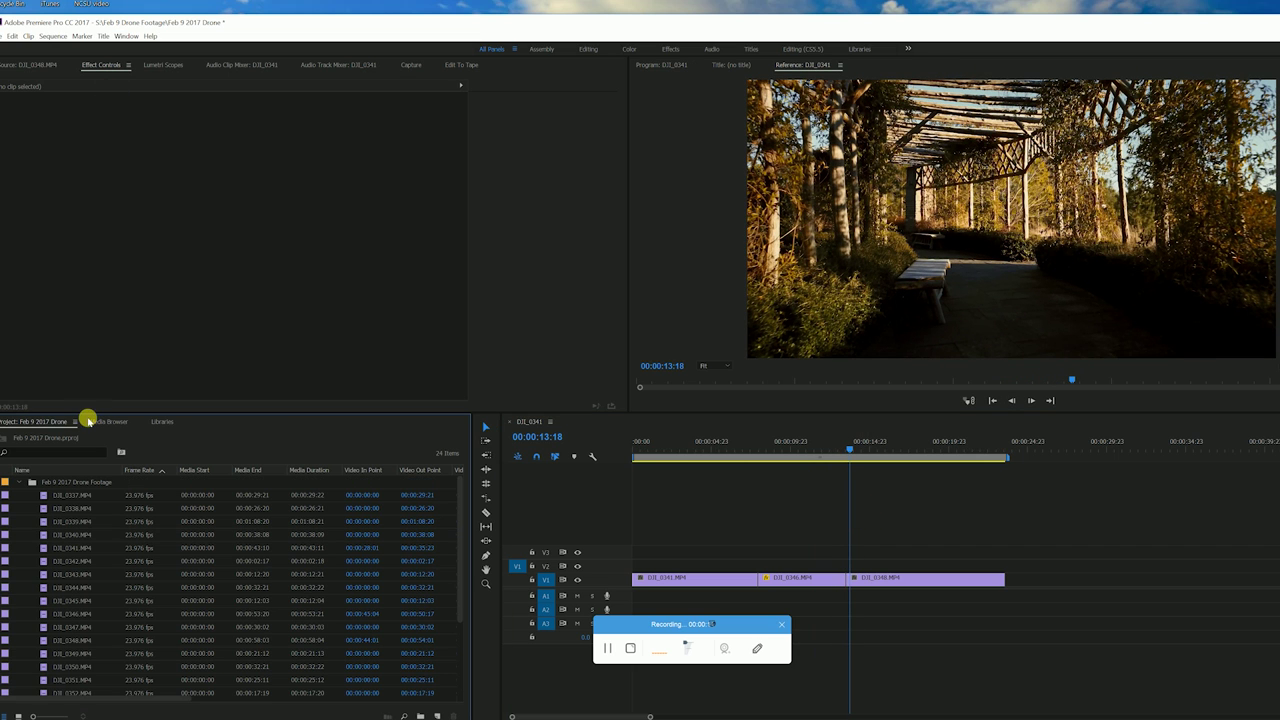
{"action": "left_click", "coordinate": [74, 421]}
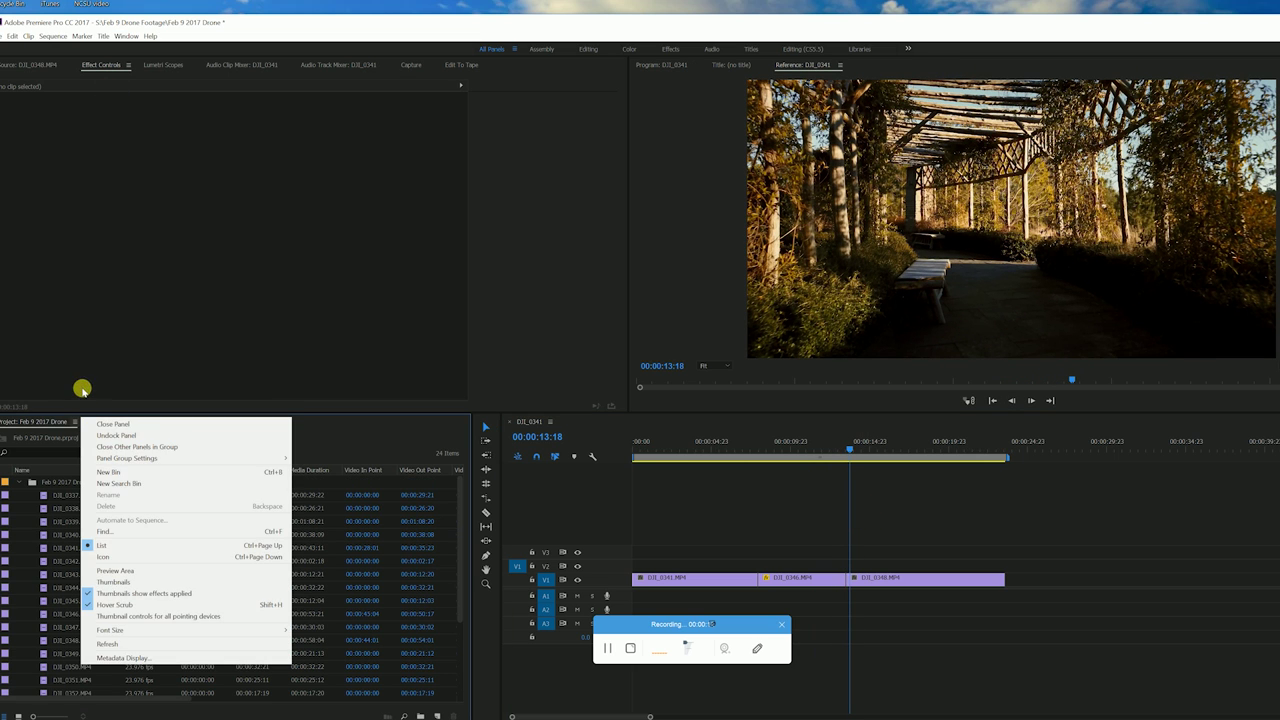
Switch Premiere Pro to the Effects workspace
{"action": "left_click", "coordinate": [98, 334]}
{"action": "left_click", "coordinate": [126, 36]}
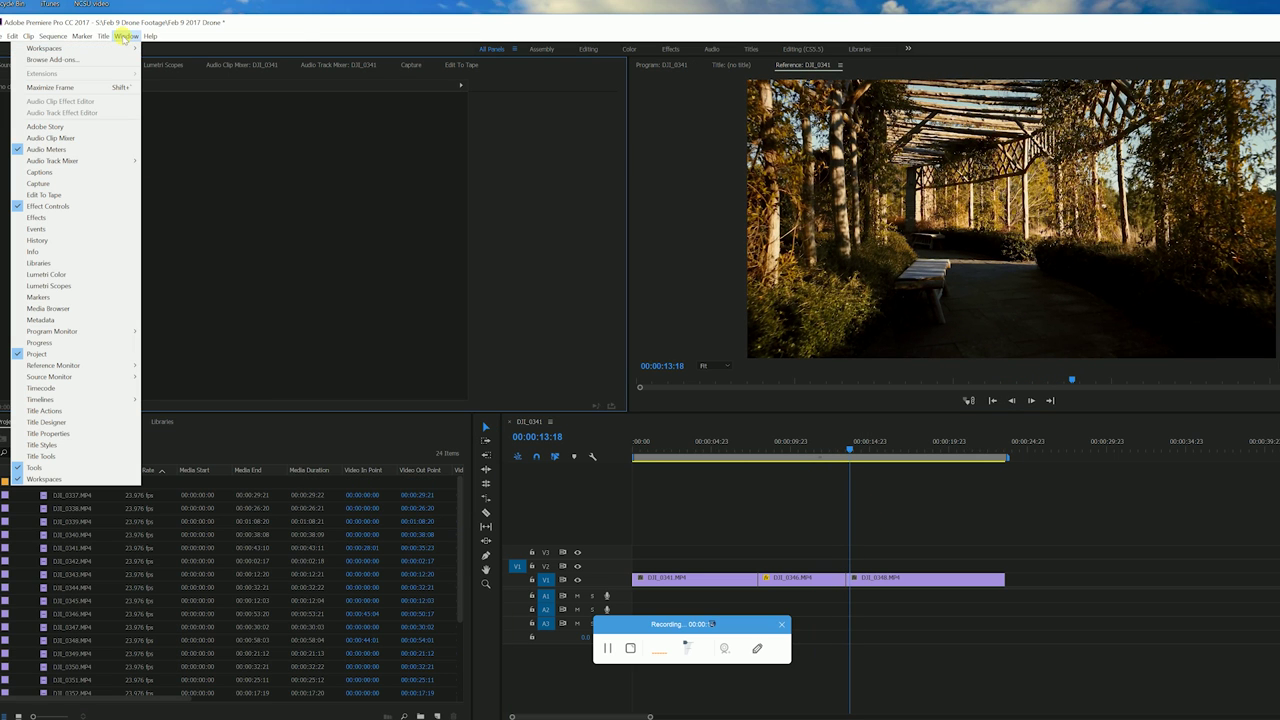
{"action": "mouse_move", "coordinate": [122, 47]}
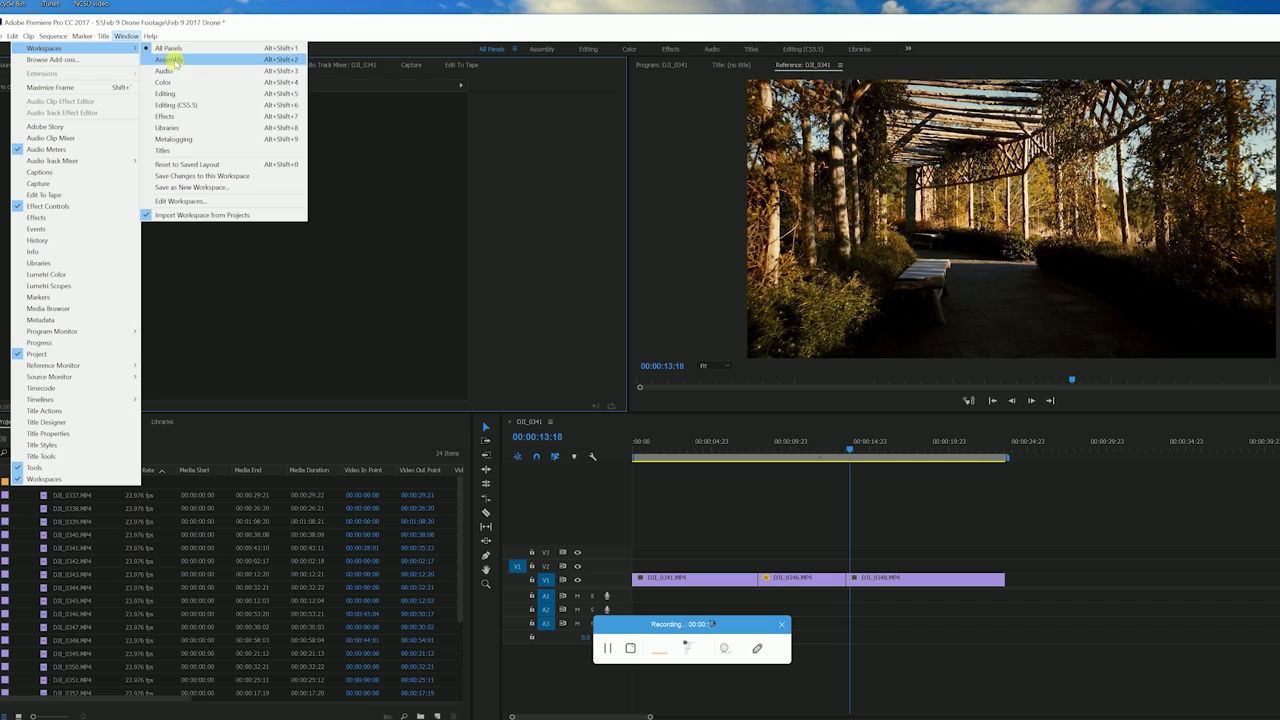
{"action": "left_click", "coordinate": [180, 116]}
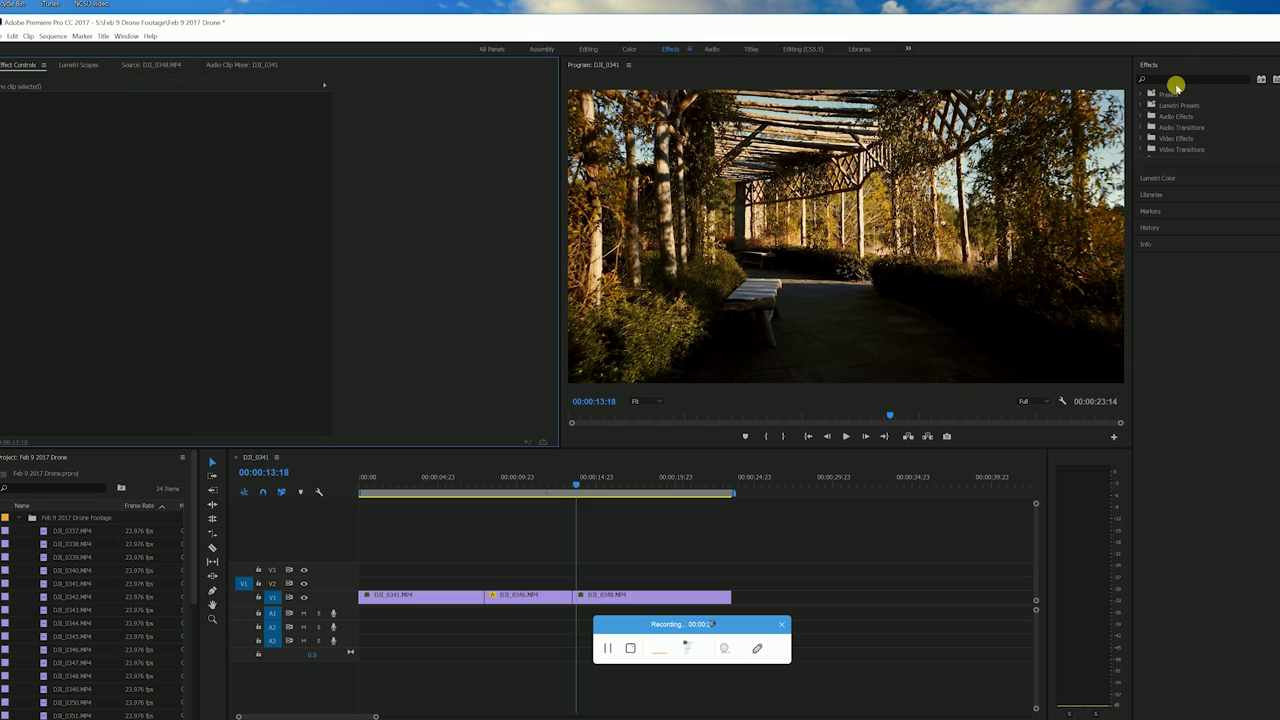
Drag Cross Dissolve from Video Transitions > Dissolve onto both cuts on V1
{"action": "left_click", "coordinate": [1176, 82]}
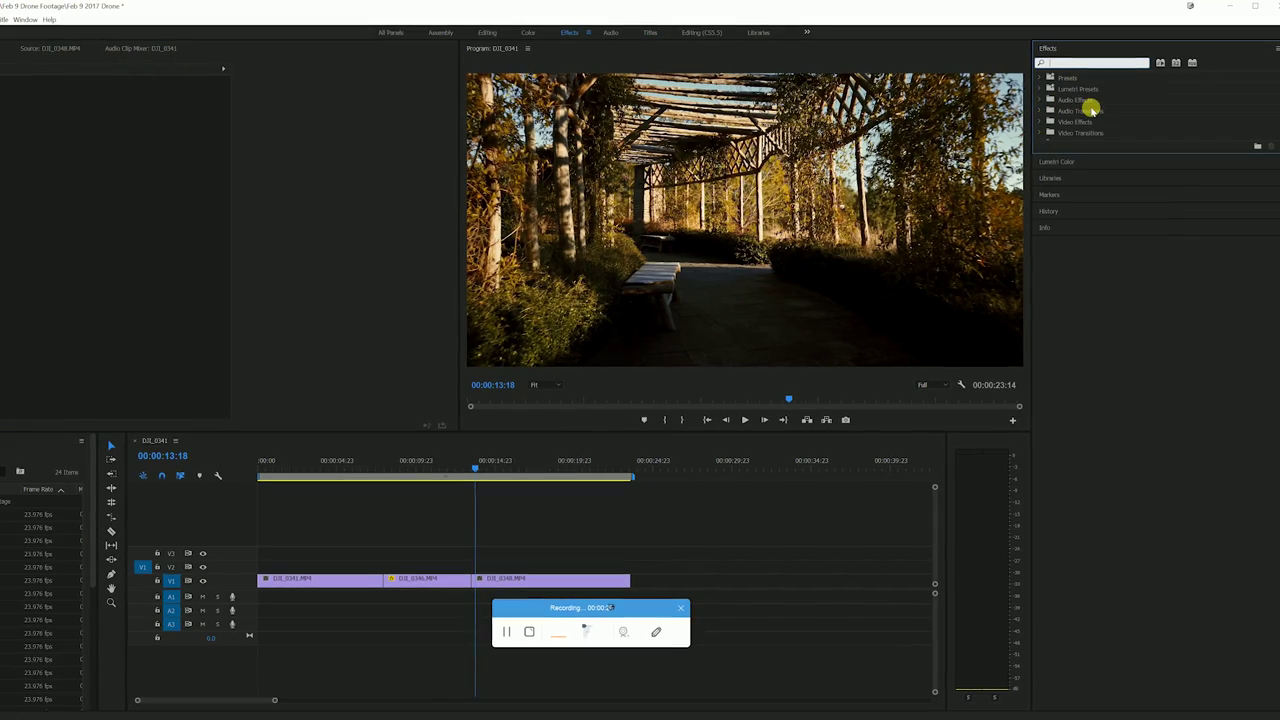
{"action": "left_click", "coordinate": [1038, 131]}
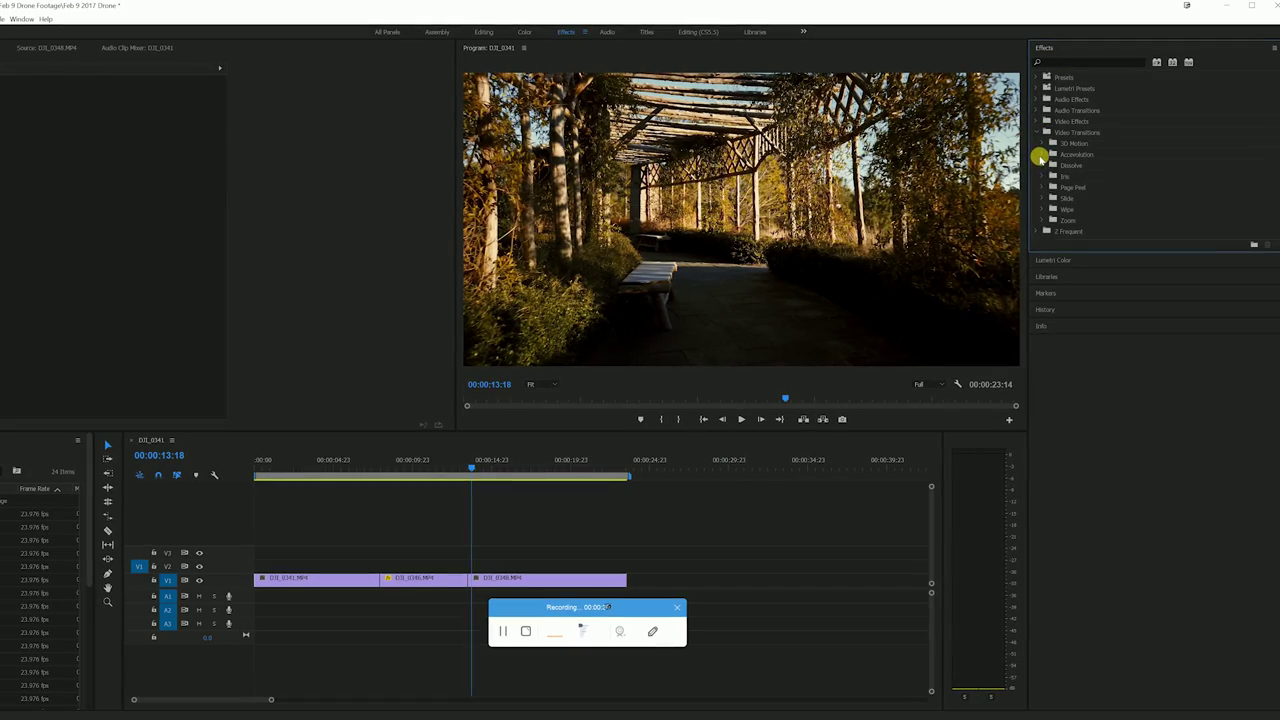
{"action": "left_click", "coordinate": [1043, 164]}
{"action": "left_click_drag", "start_coordinate": [1060, 187], "coordinate": [472, 578]}
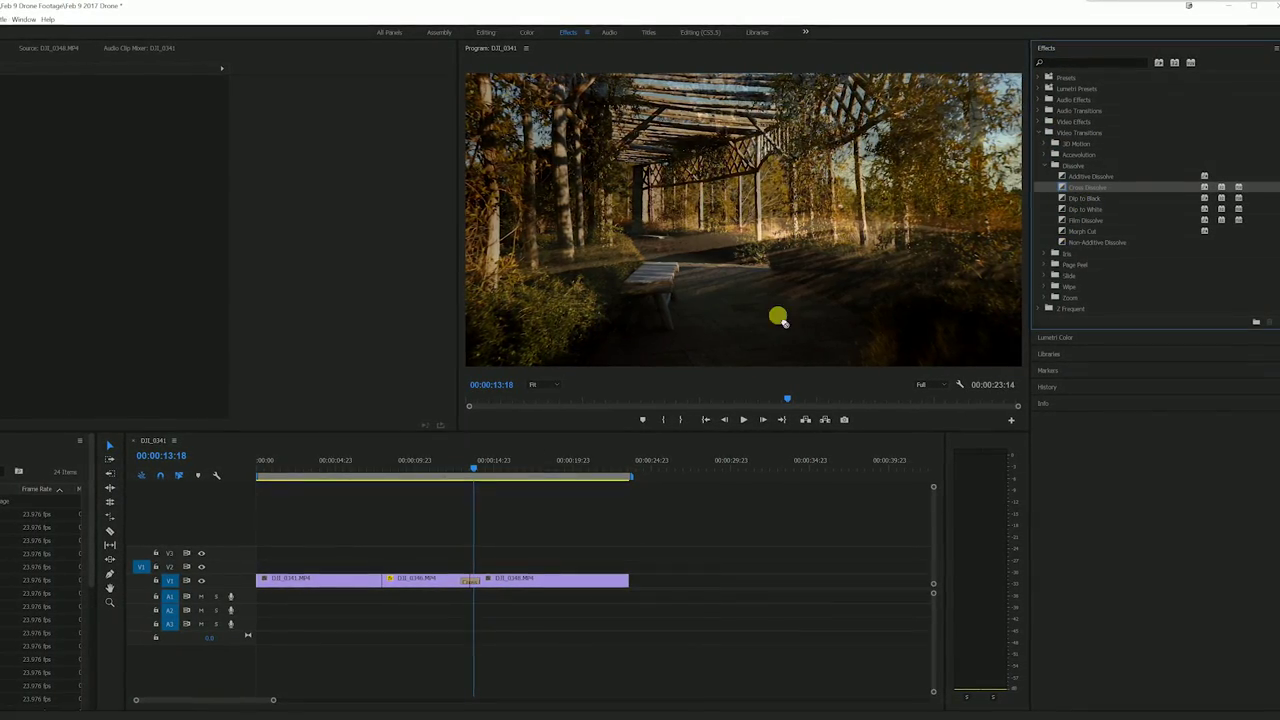
{"action": "left_click_drag", "start_coordinate": [383, 583], "coordinate": [384, 581]}
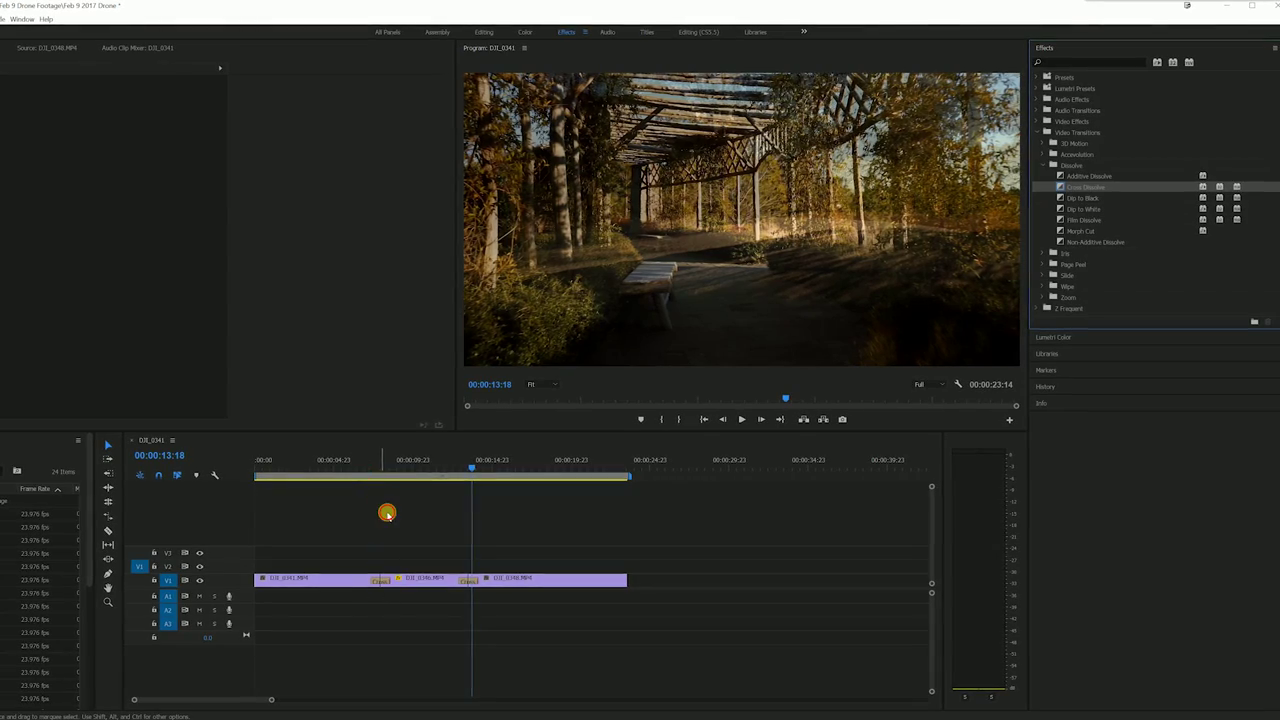
Preview the first and second Cross Dissolve transitions
{"action": "left_click", "coordinate": [363, 464]}
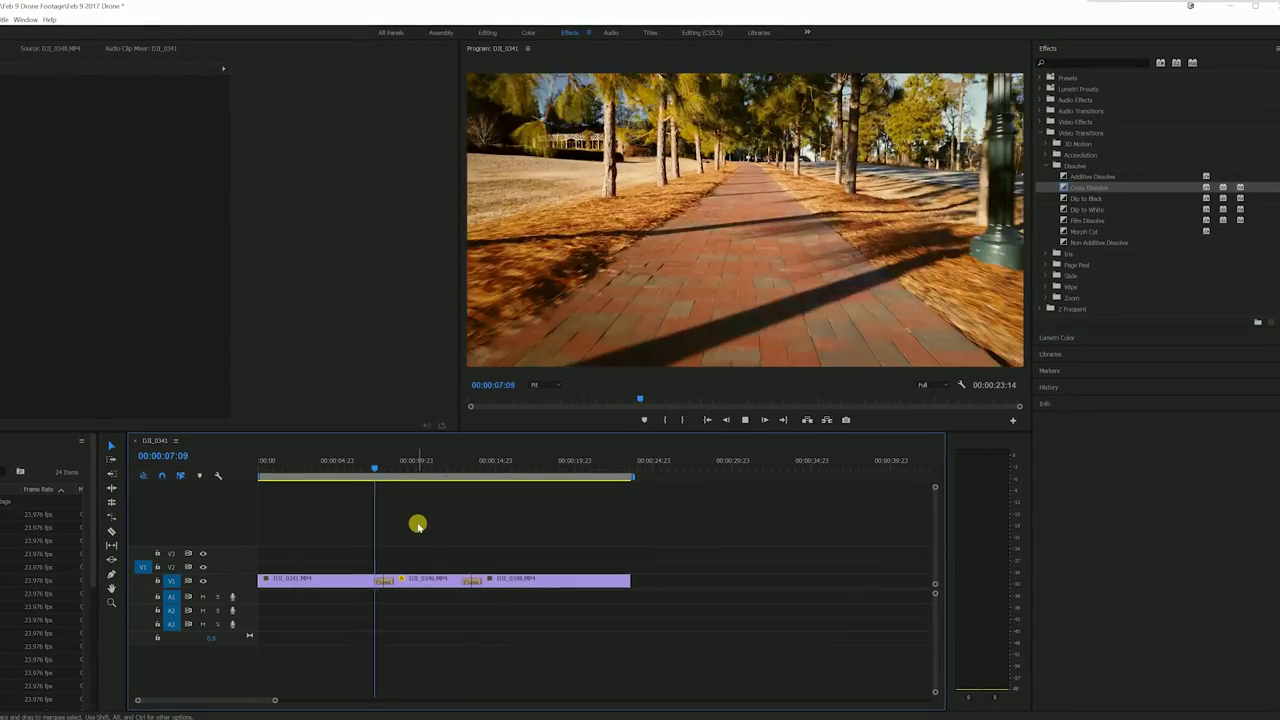
{"action": "left_click", "coordinate": [463, 478]}
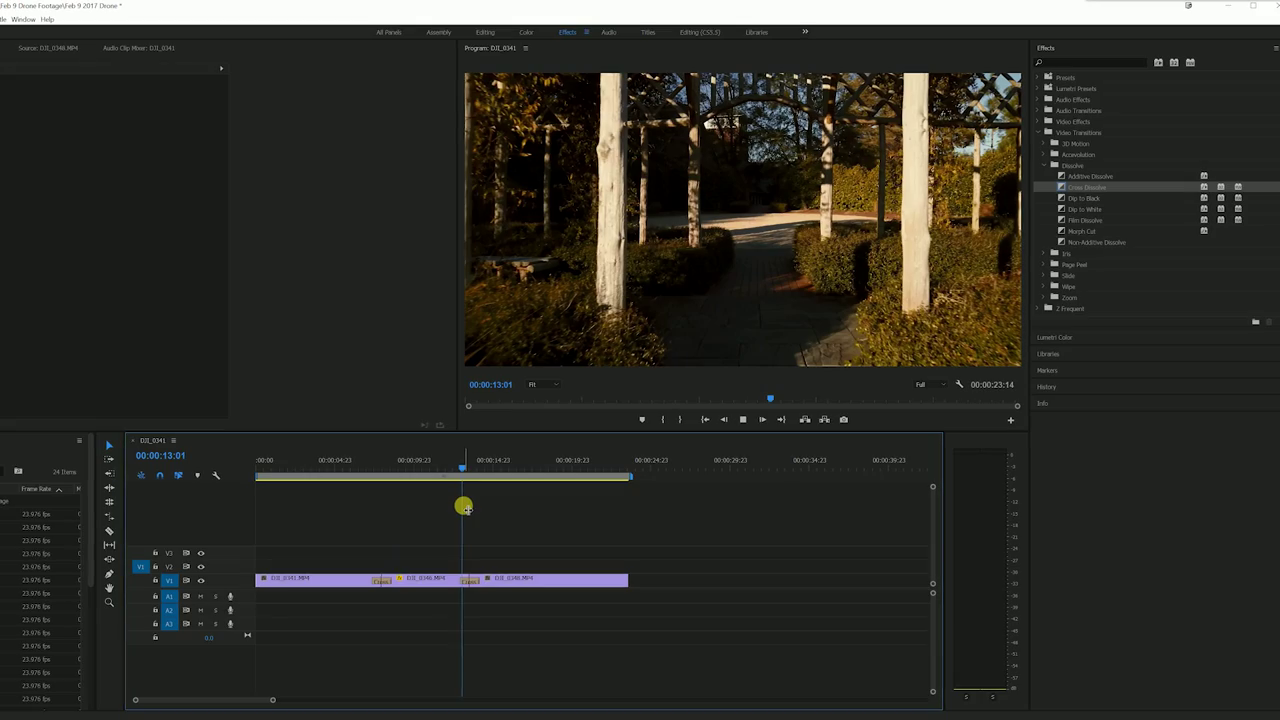
{"action": "key", "text": "space"}
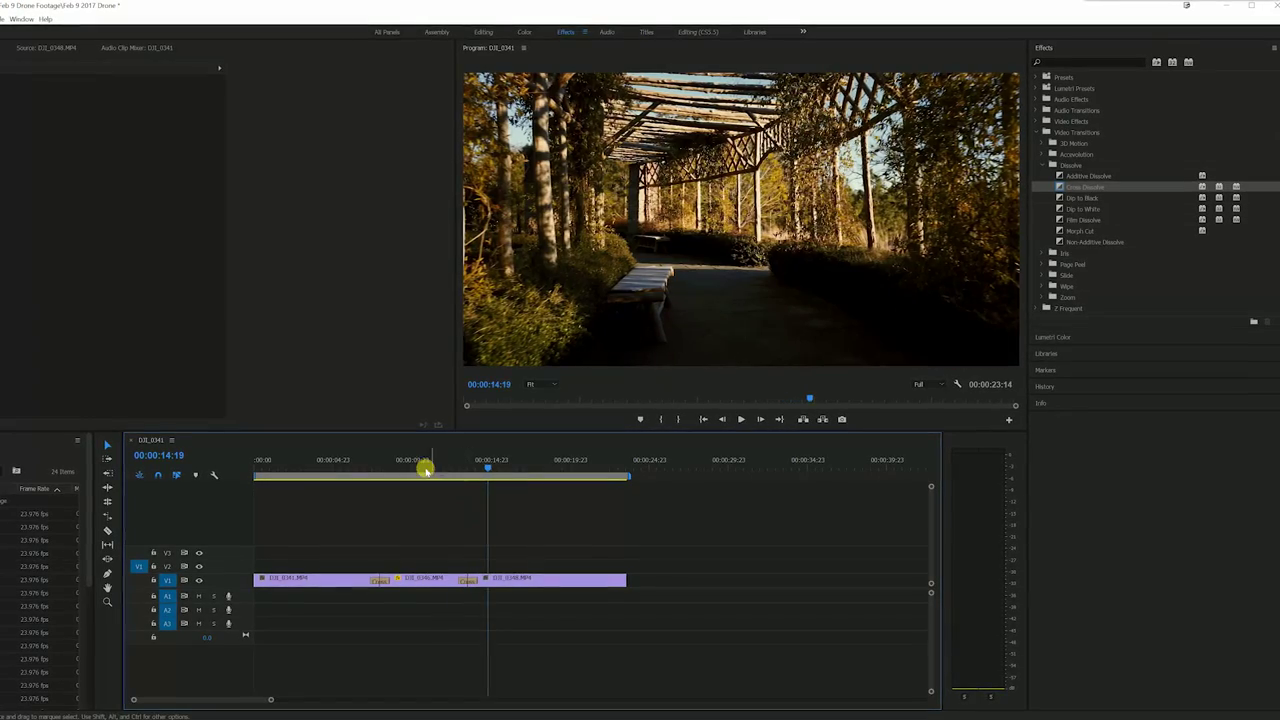
Select the DJI_0341 clip and bring up the Lumetri Color panel
{"action": "left_click", "coordinate": [335, 468]}
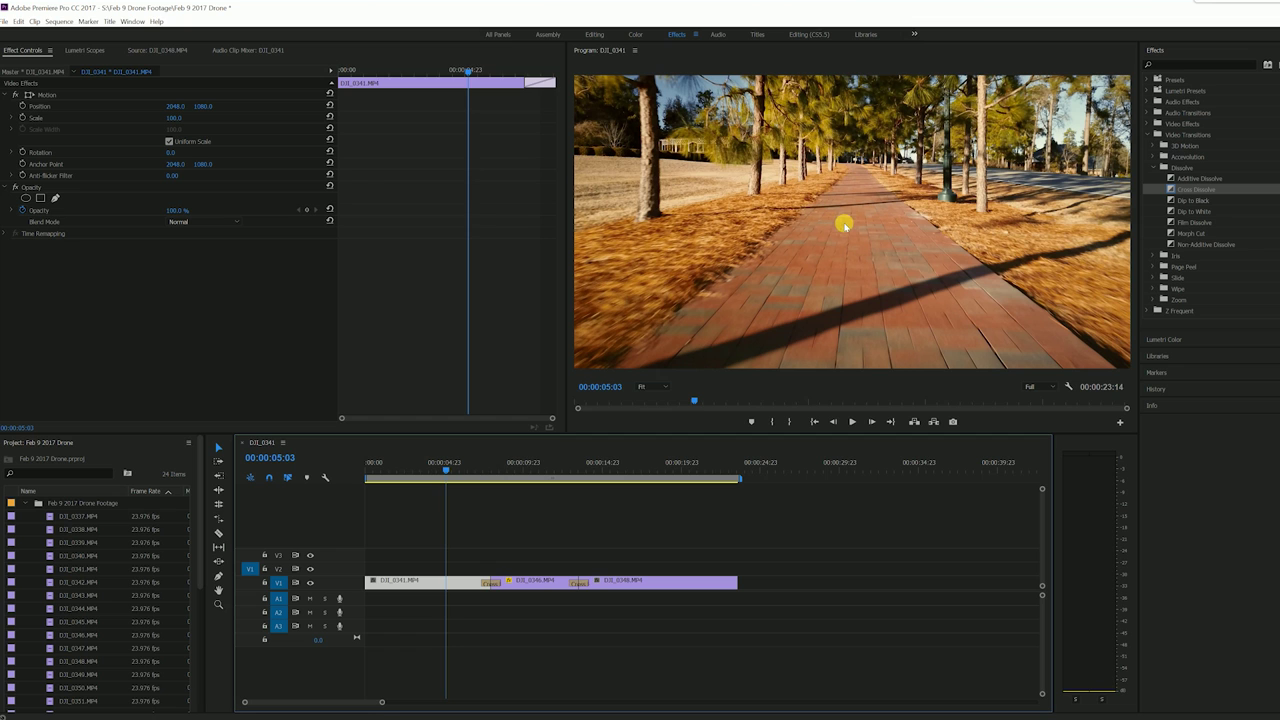
{"action": "left_click", "coordinate": [128, 20]}
{"action": "left_click", "coordinate": [72, 261]}
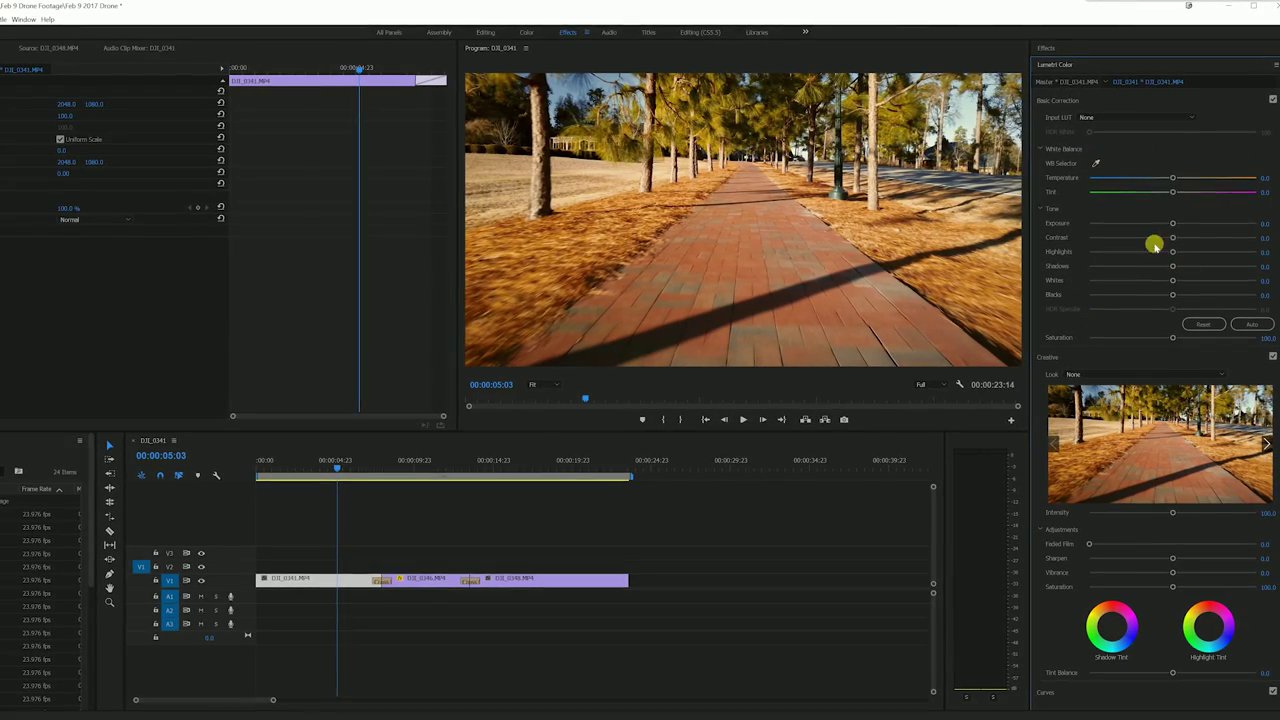
Set DJI_0341's Exposure to -0.5 and raise Highlights to about 25.4
{"action": "left_click", "coordinate": [1265, 223]}
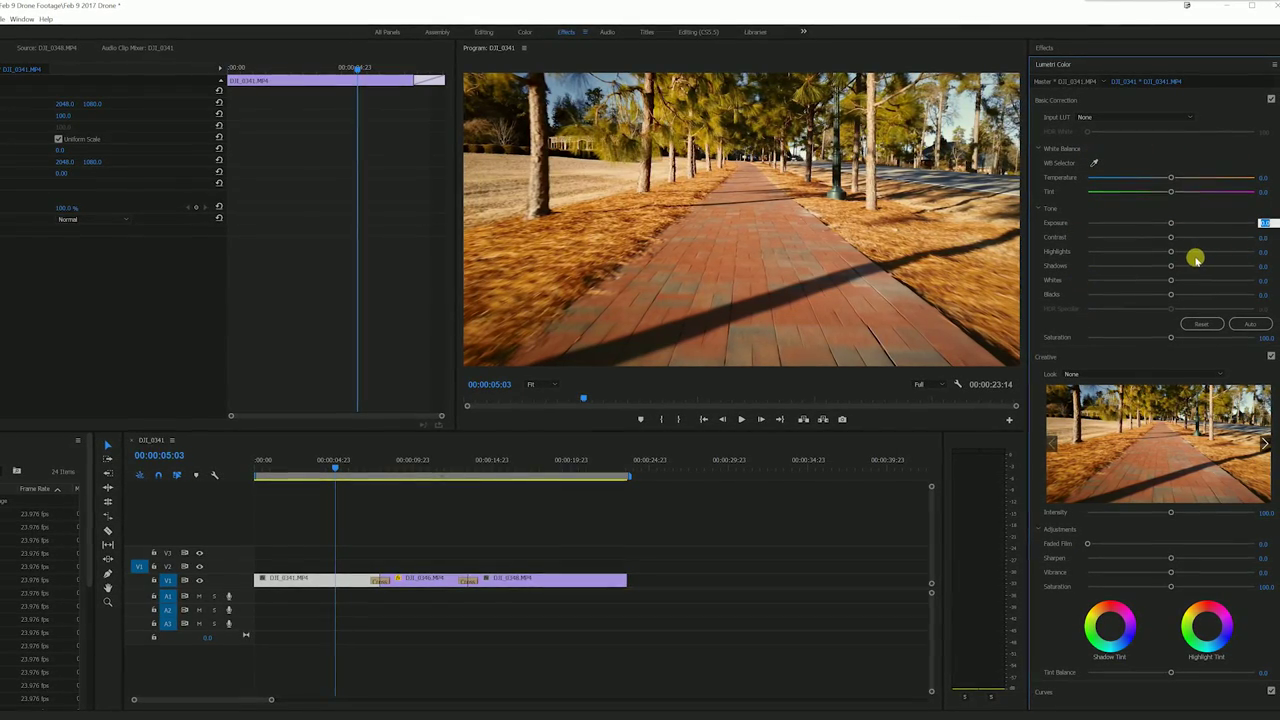
{"action": "type", "text": "-0.5"}
{"action": "key", "text": "Return"}
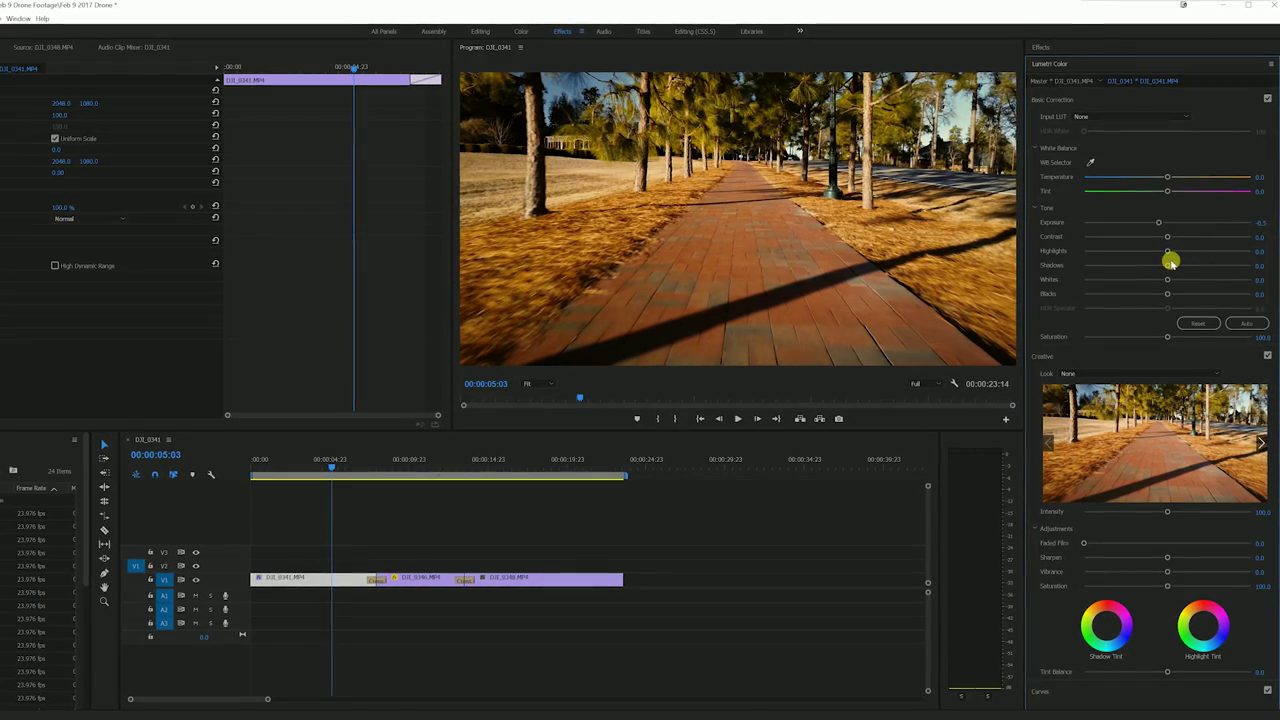
{"action": "left_click_drag", "start_coordinate": [1166, 251], "coordinate": [1184, 252]}
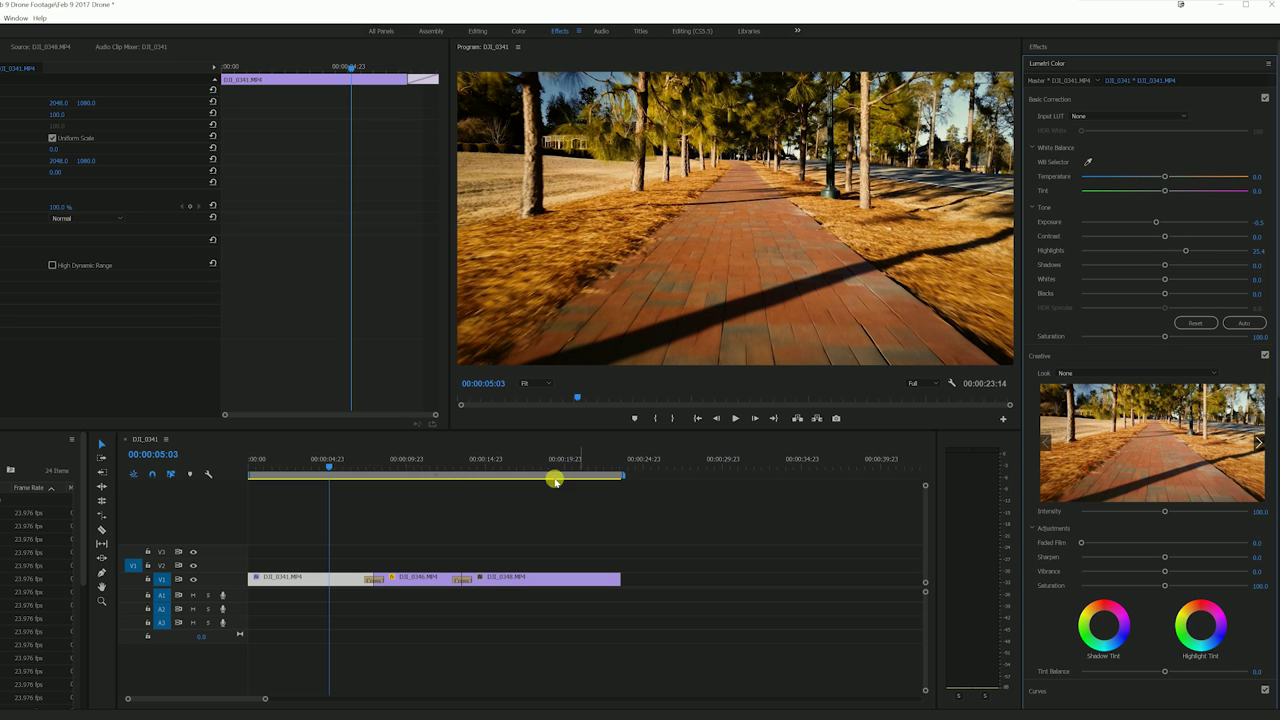
{"action": "left_click", "coordinate": [424, 463]}
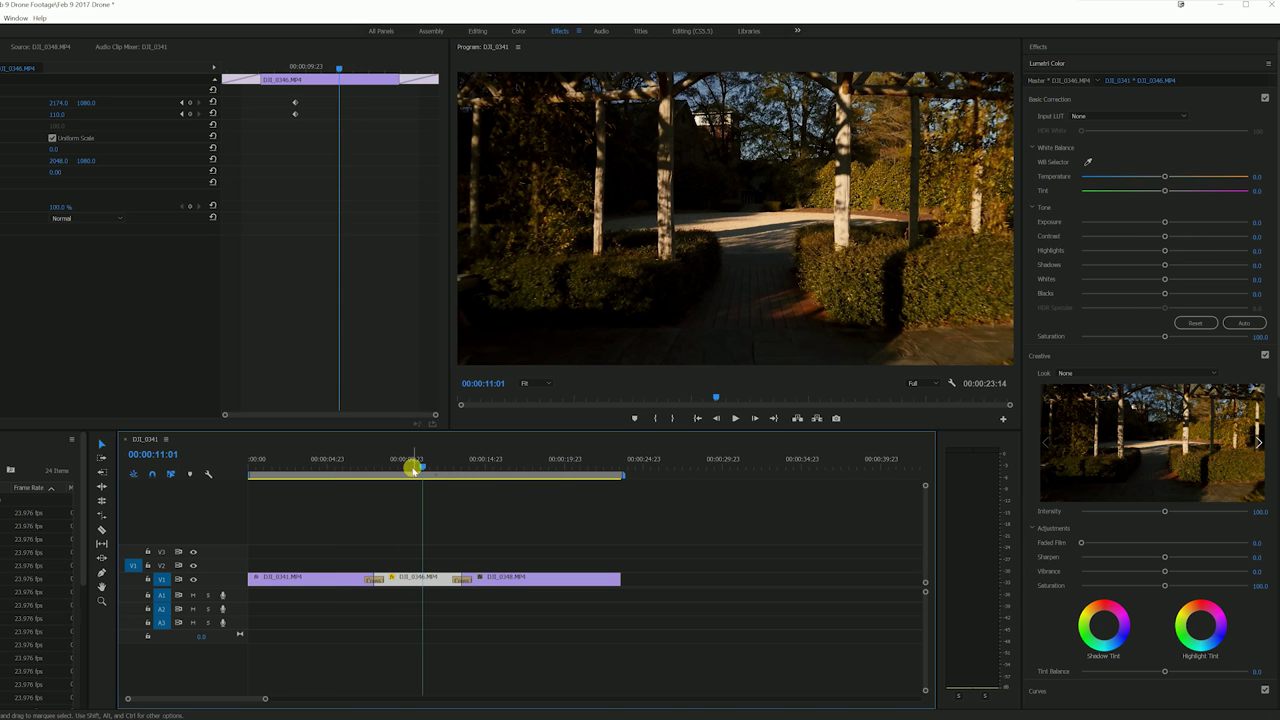
Set DJI_0346's Lumetri Exposure to 0.2 and play the clip back
{"action": "left_click_drag", "start_coordinate": [412, 467], "coordinate": [417, 531]}
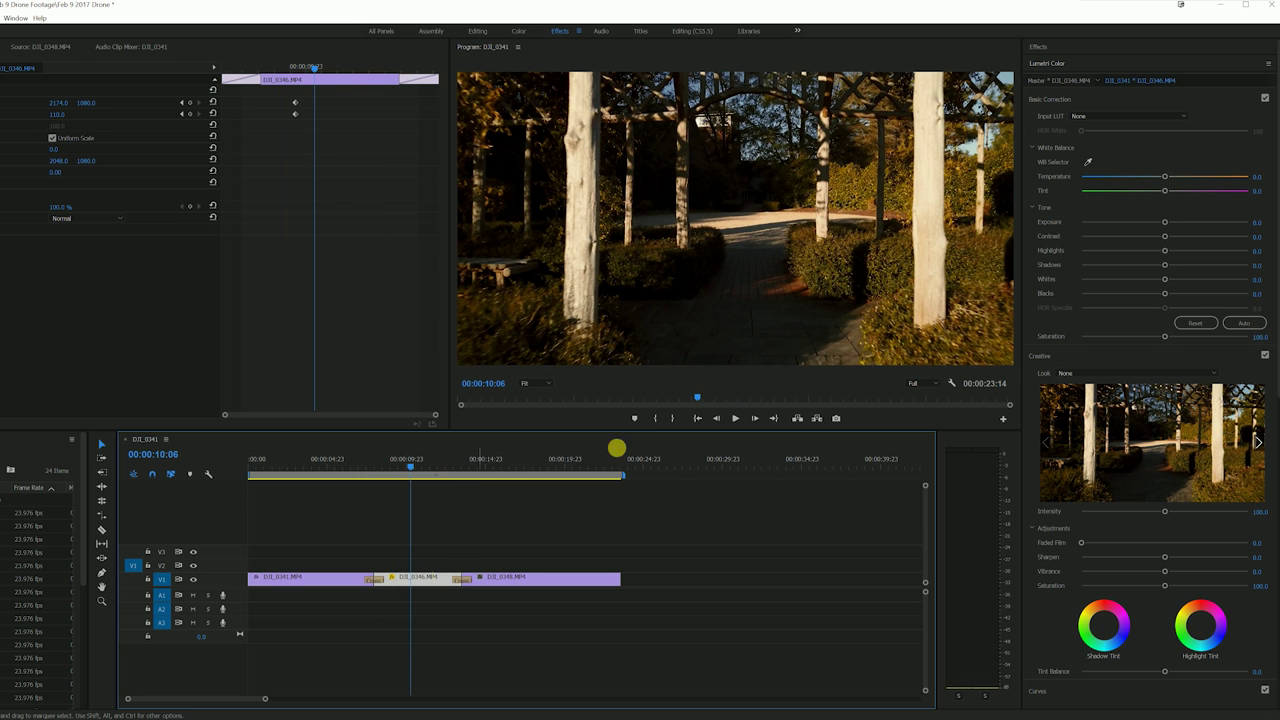
{"action": "left_click", "coordinate": [1257, 222]}
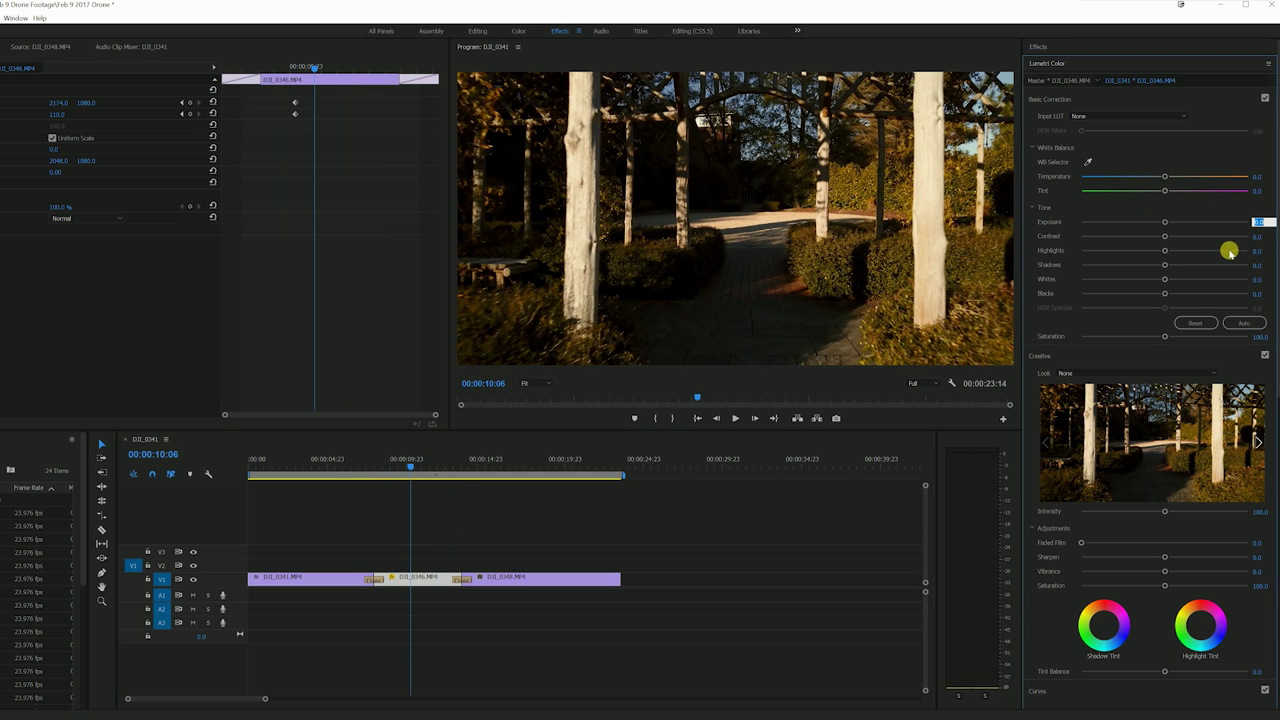
{"action": "type", "text": "0.2"}
{"action": "key", "text": "Return"}
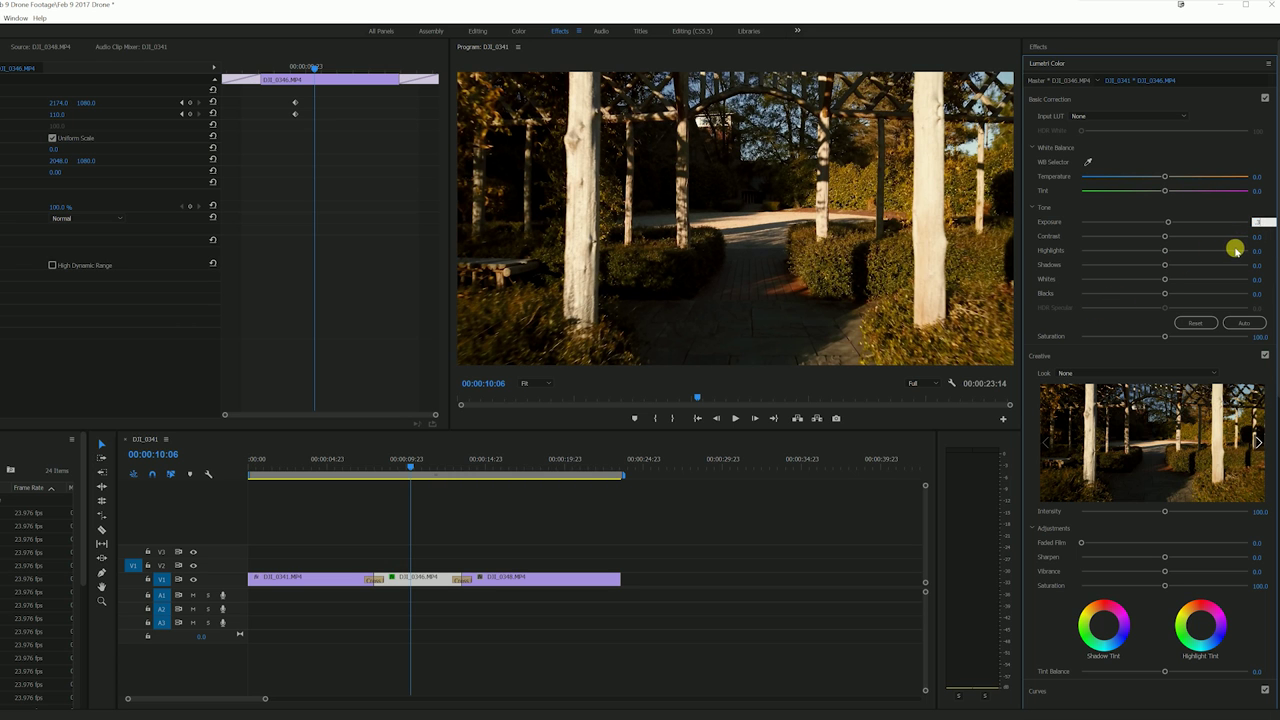
{"action": "left_click", "coordinate": [409, 480]}
{"action": "key", "text": "space"}
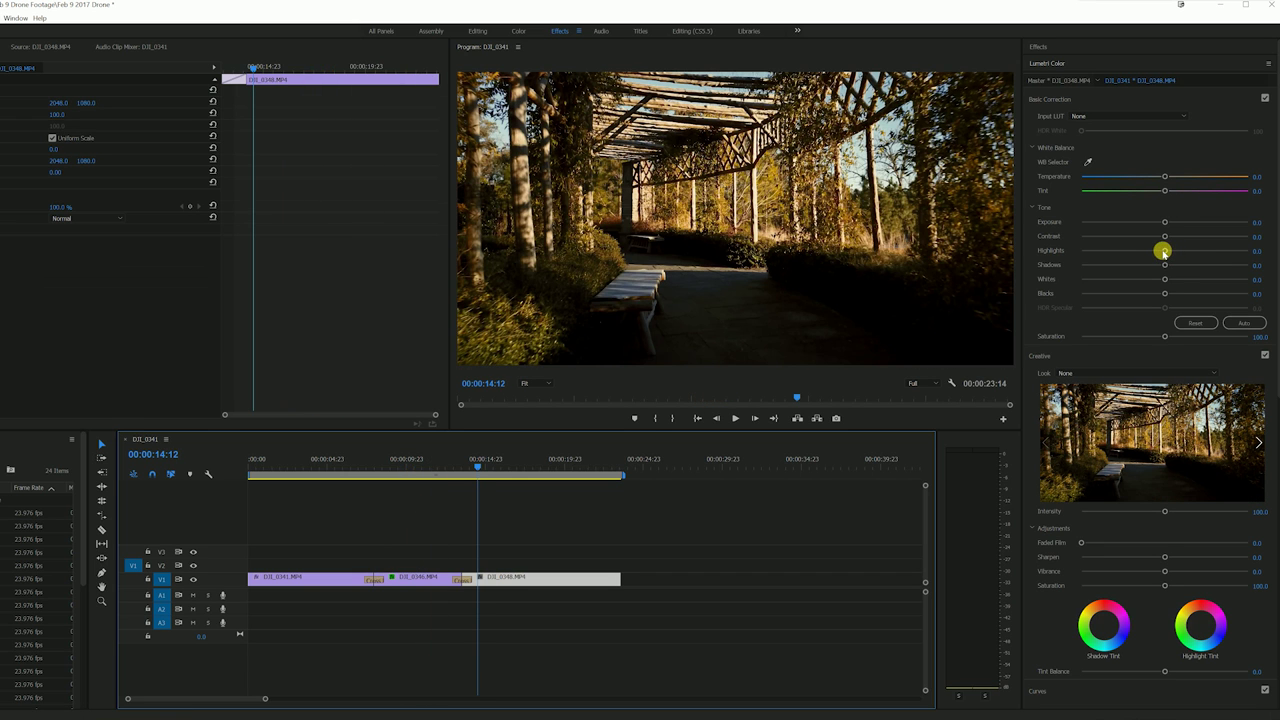
Set DJI_0348's Highlights to -17.5 and Shadows to 30, then preview the grade
{"action": "left_click_drag", "start_coordinate": [1162, 252], "coordinate": [1158, 252]}
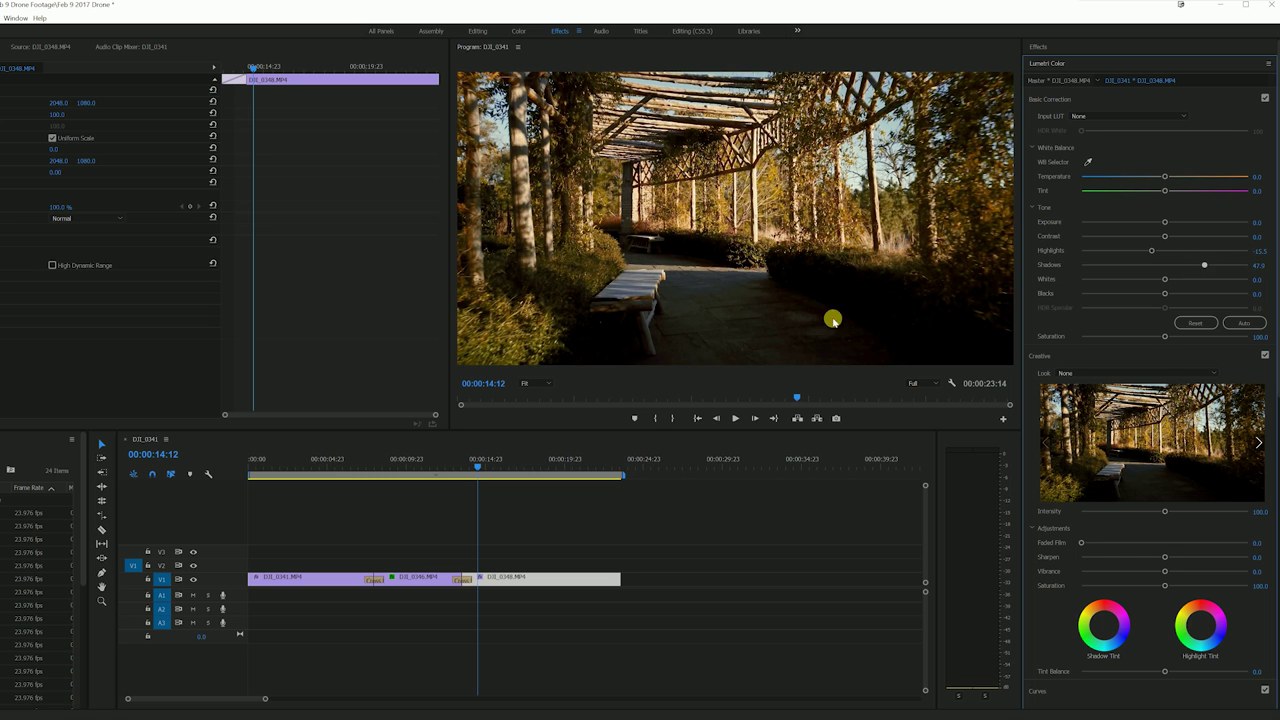
{"action": "left_click", "coordinate": [562, 517]}
{"action": "key", "text": "space"}
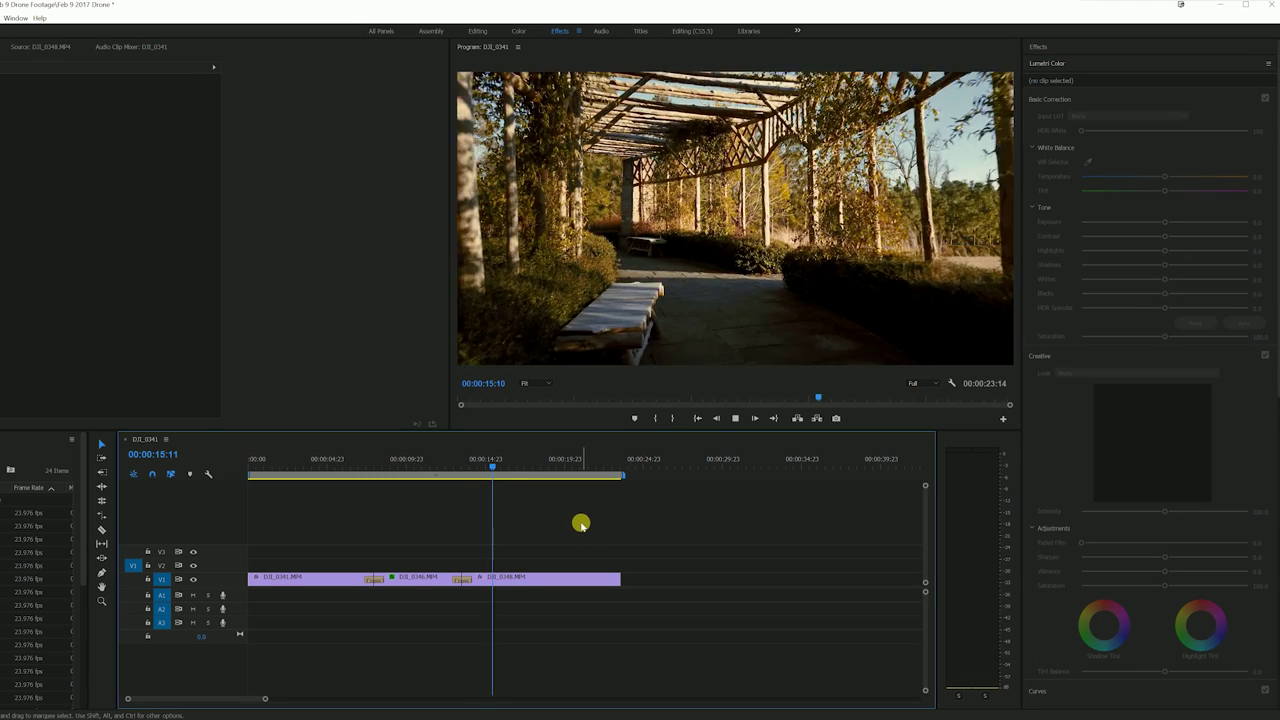
{"action": "left_click", "coordinate": [571, 586]}
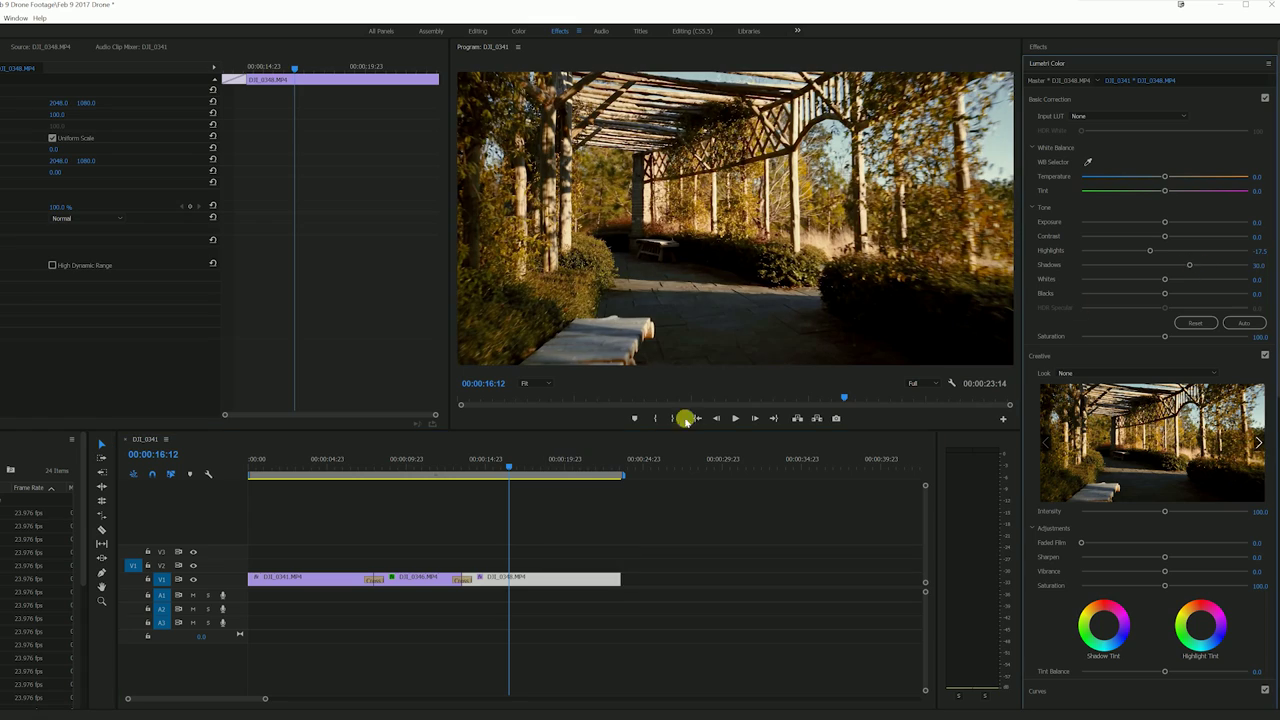
{"action": "left_click", "coordinate": [571, 511]}
{"action": "key", "text": "space"}
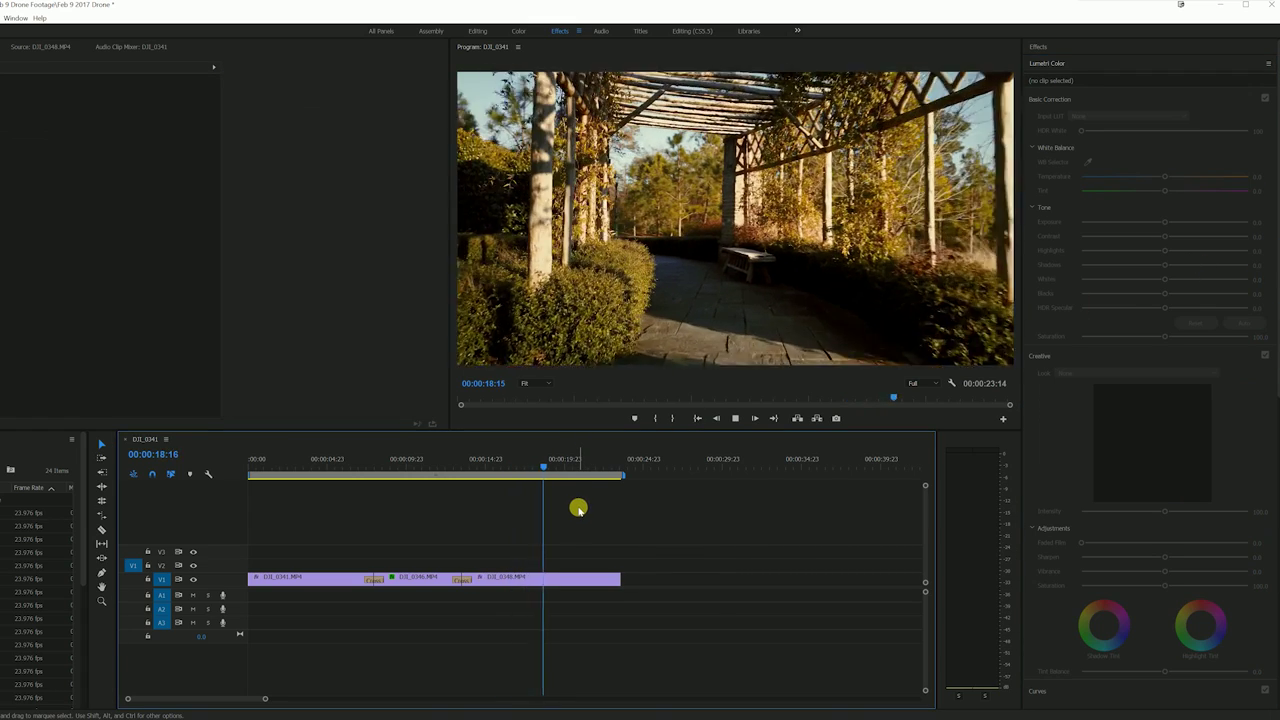
{"action": "left_click", "coordinate": [576, 578]}
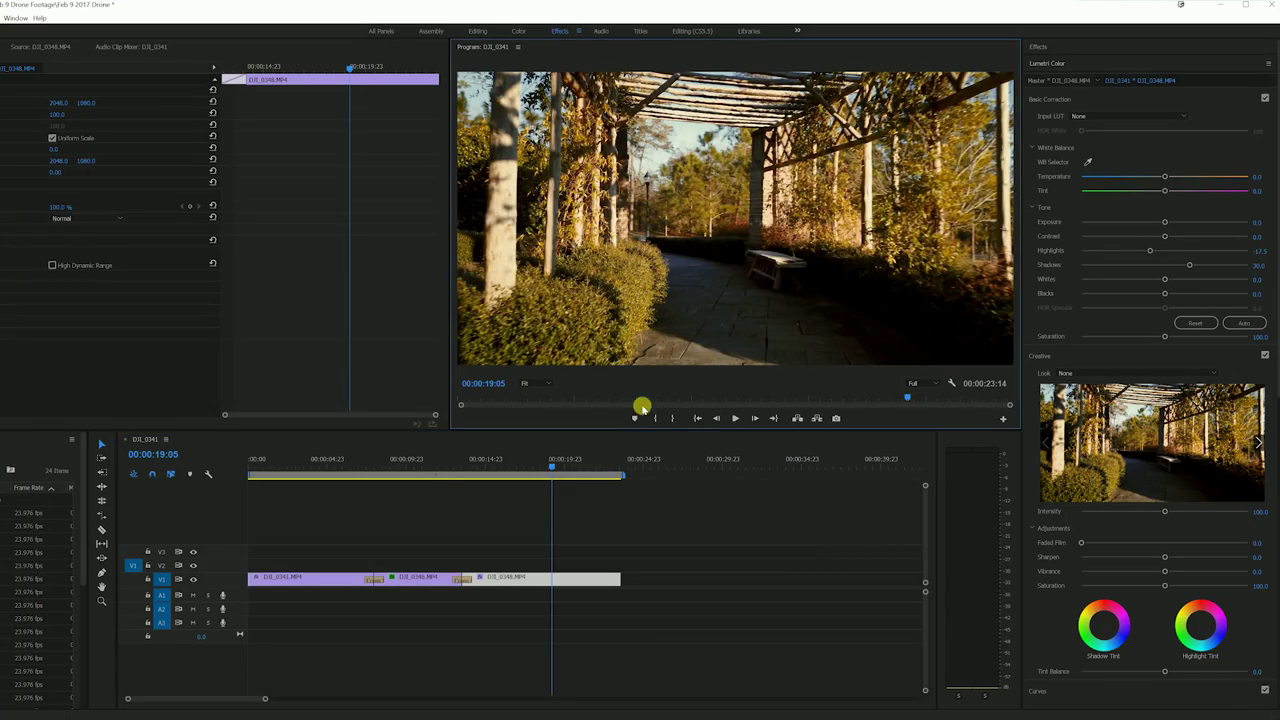
Maximize the Program Monitor with ` and play the graded sequence full screen
{"action": "left_click", "coordinate": [269, 497]}
{"action": "left_click", "coordinate": [657, 251]}
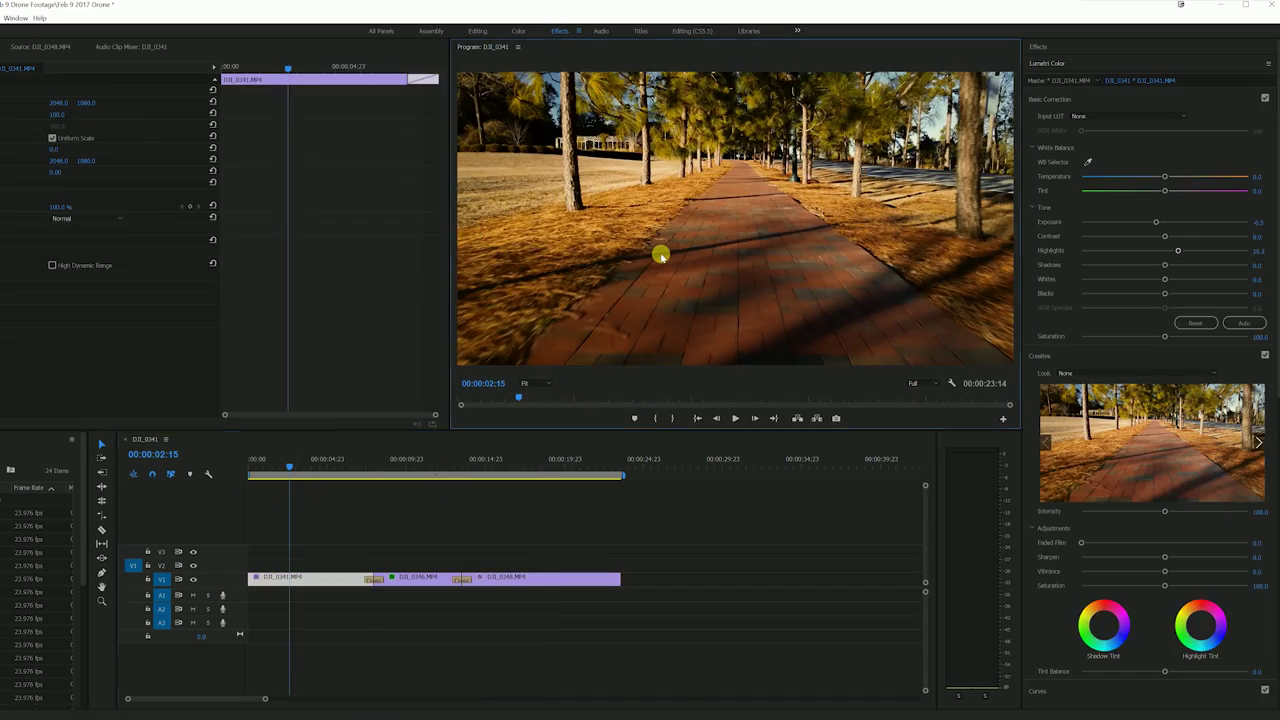
{"action": "key", "text": "grave"}
{"action": "key", "text": "space"}
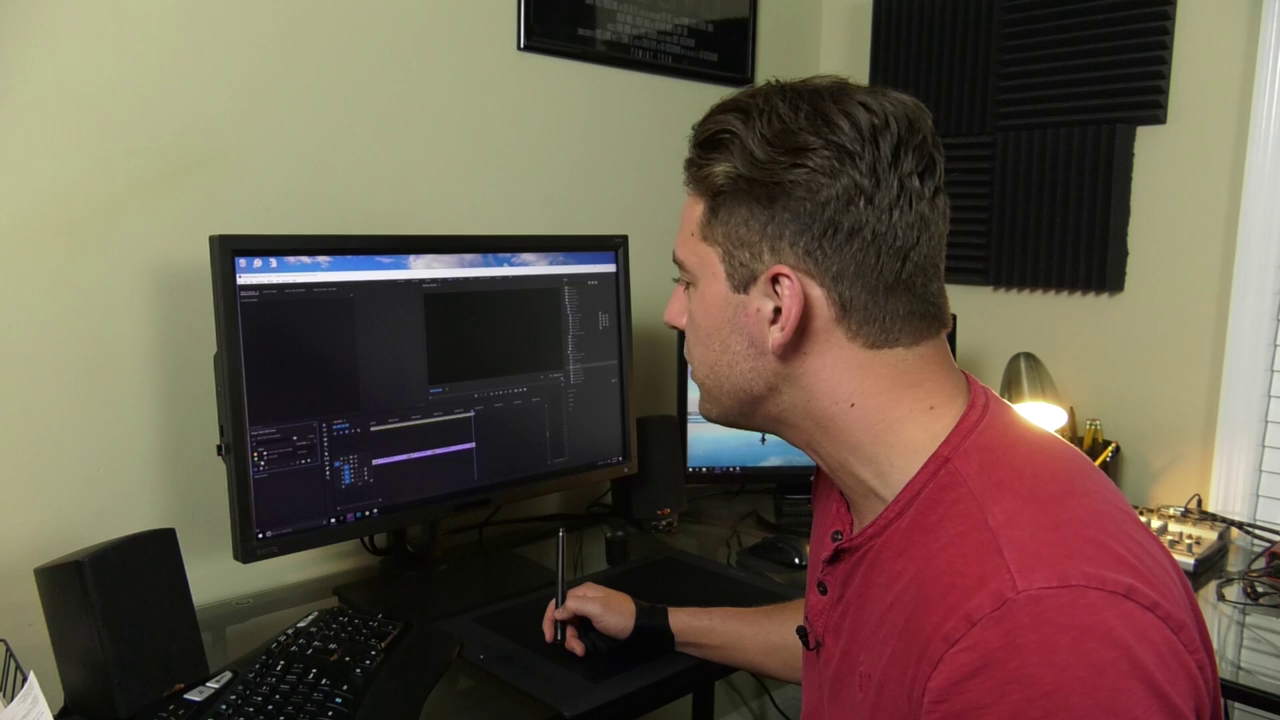
Show the Window > Workspaces list of available layouts
{"action": "key", "text": "ctrl+i"}
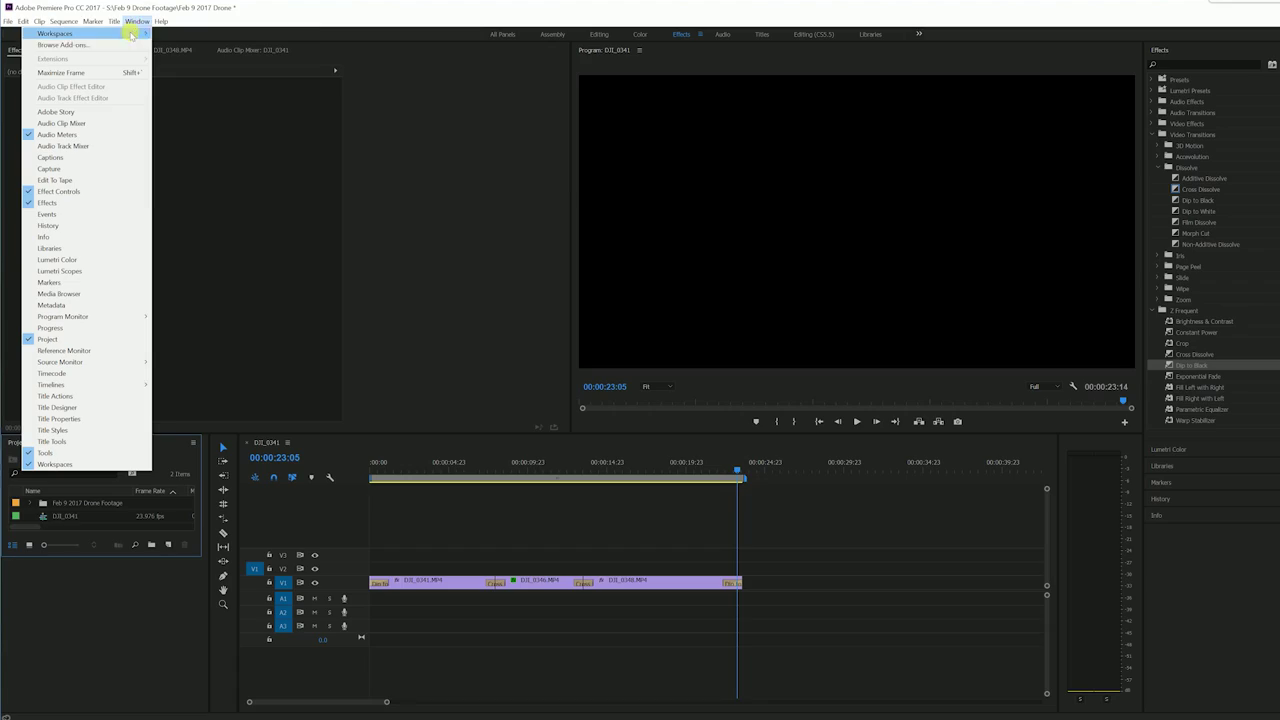
{"action": "mouse_move", "coordinate": [130, 33]}
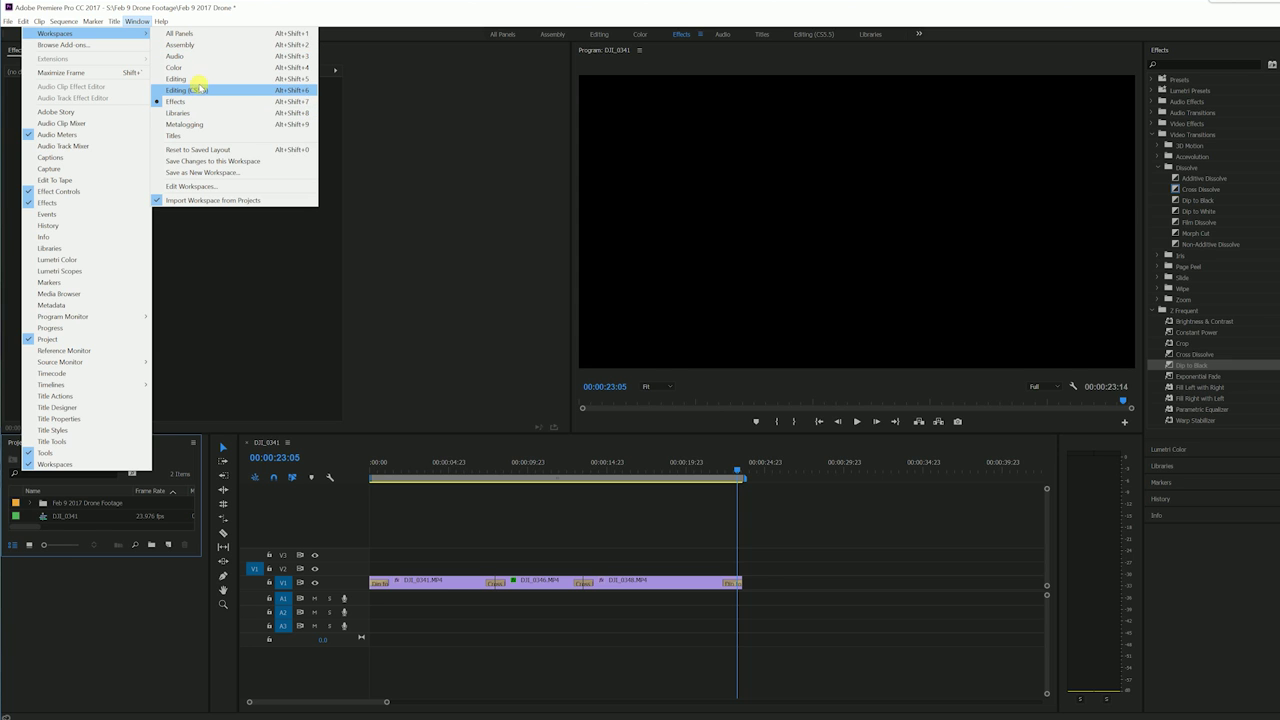
Switch to the All Panels workspace and open the import browser on the Media G Raid drive
{"action": "left_click", "coordinate": [207, 33]}
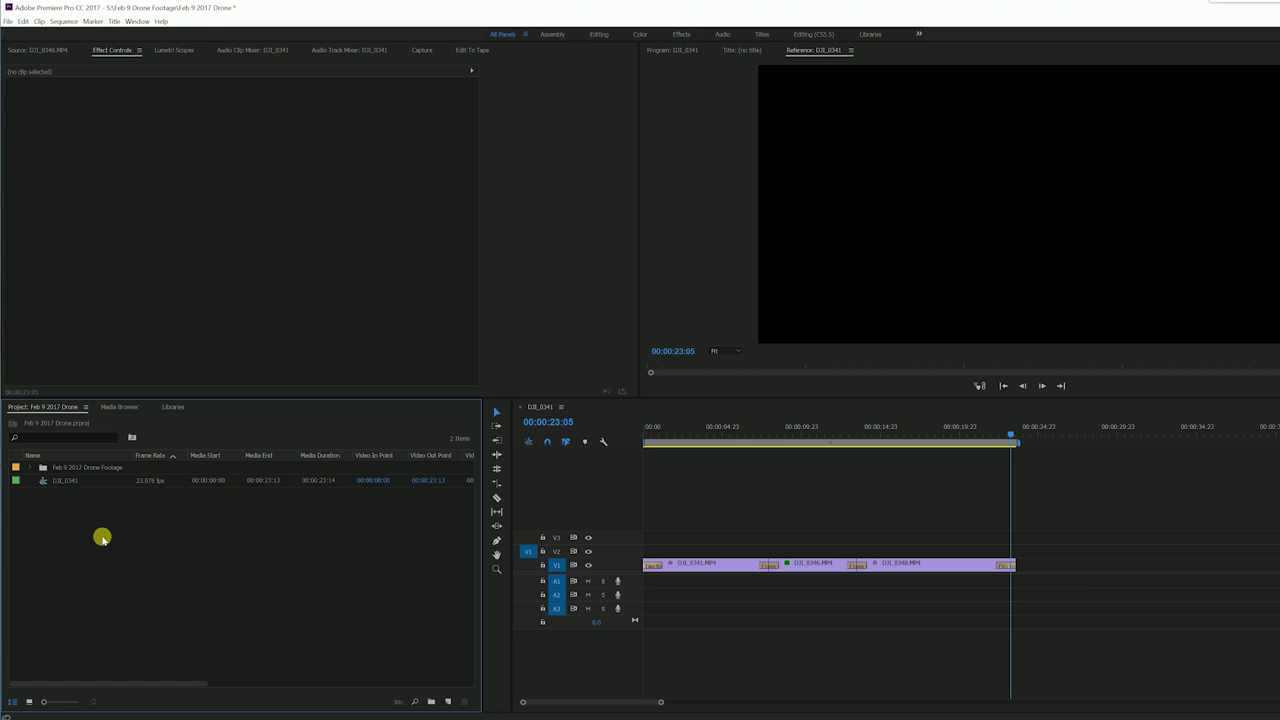
{"action": "double_click", "coordinate": [122, 538]}
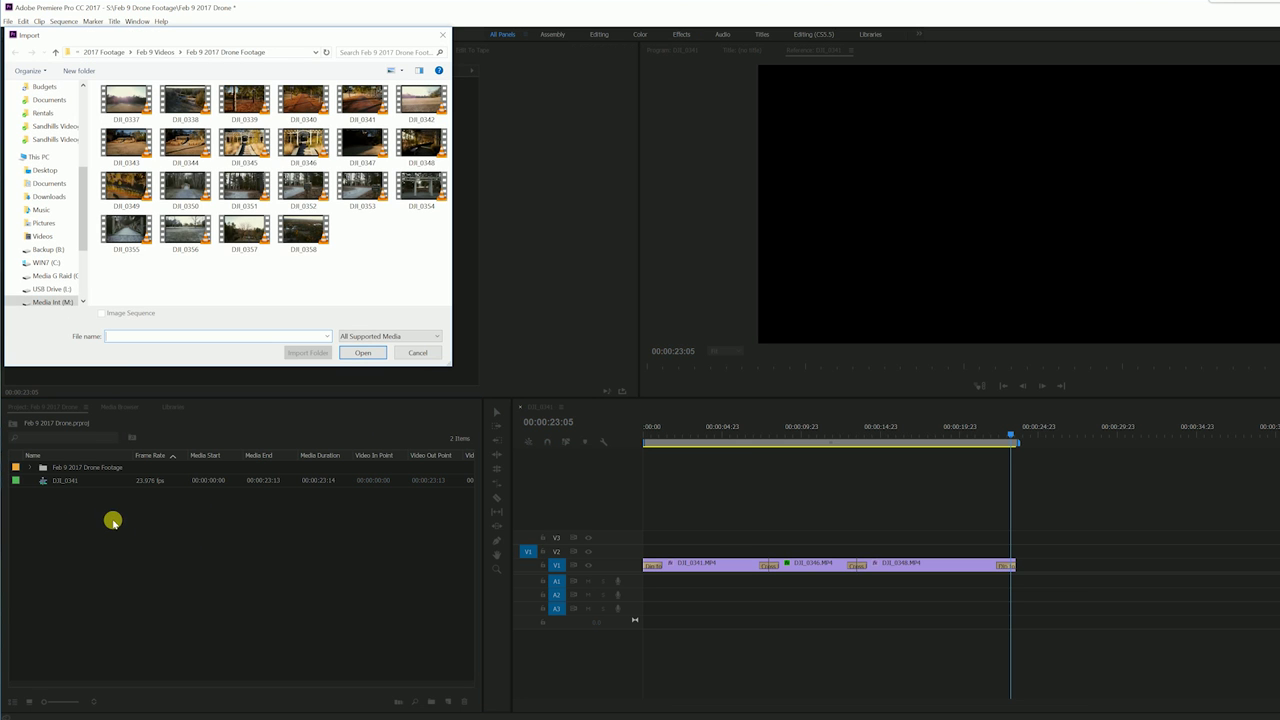
{"action": "left_click", "coordinate": [75, 276]}
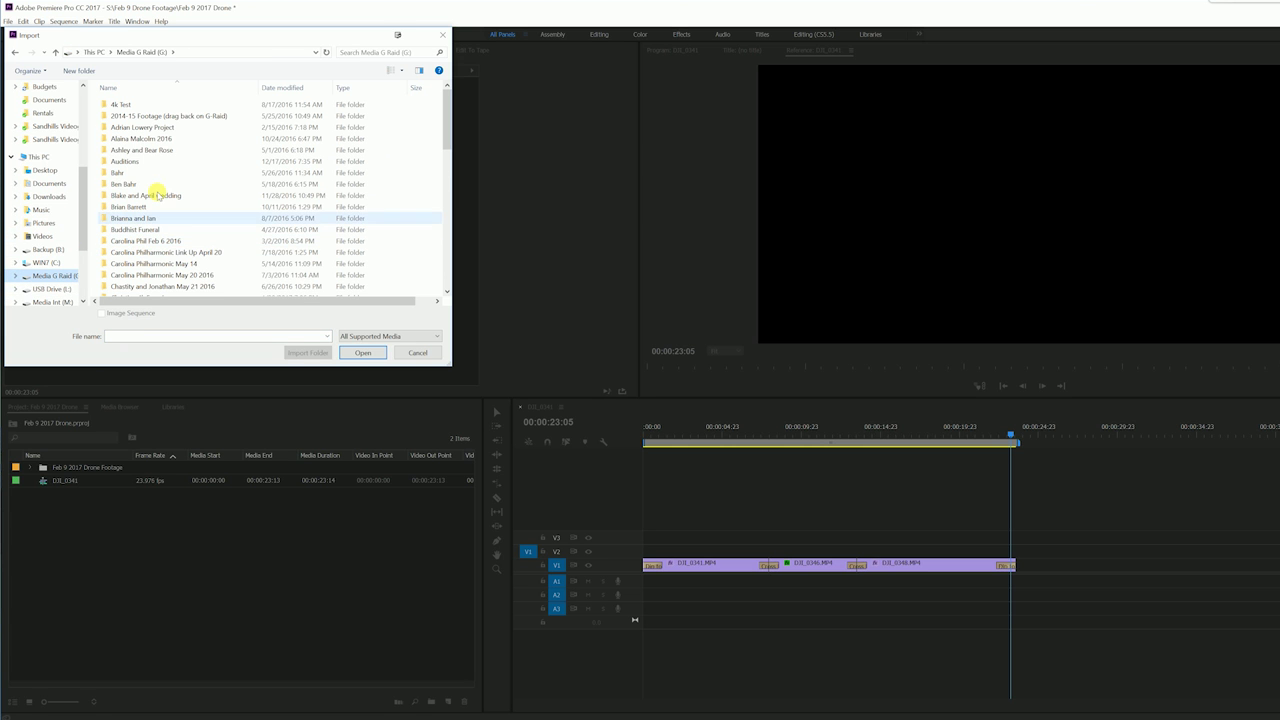
{"action": "left_click_drag", "start_coordinate": [446, 142], "coordinate": [448, 272]}
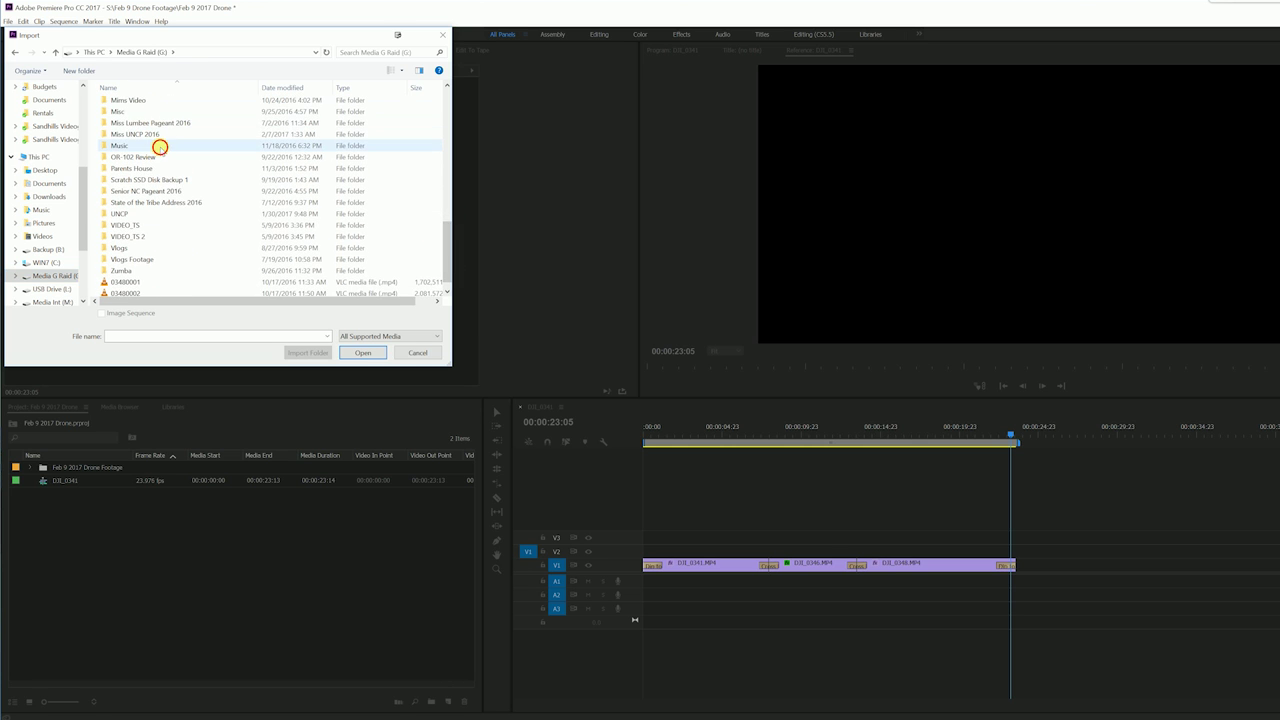
Import the Good Royalty Free Music folder from G:\Music\Copyright Free as a bin
{"action": "double_click", "coordinate": [158, 146]}
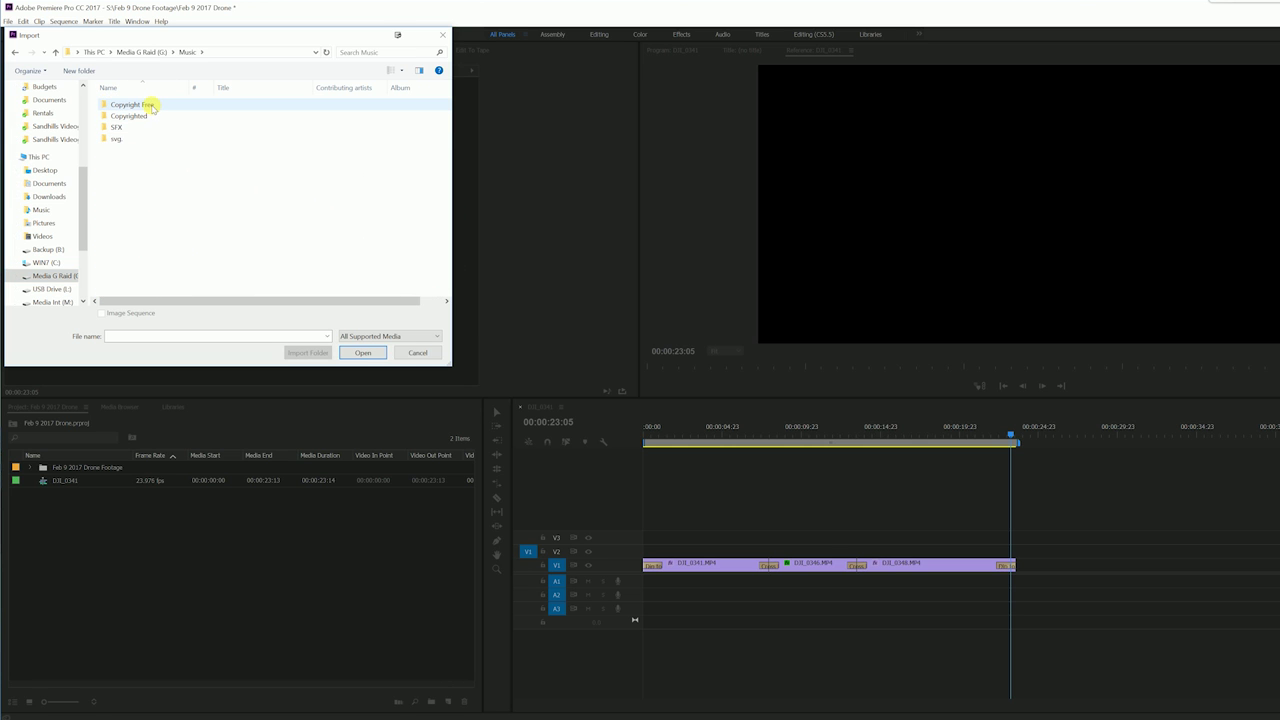
{"action": "double_click", "coordinate": [150, 105]}
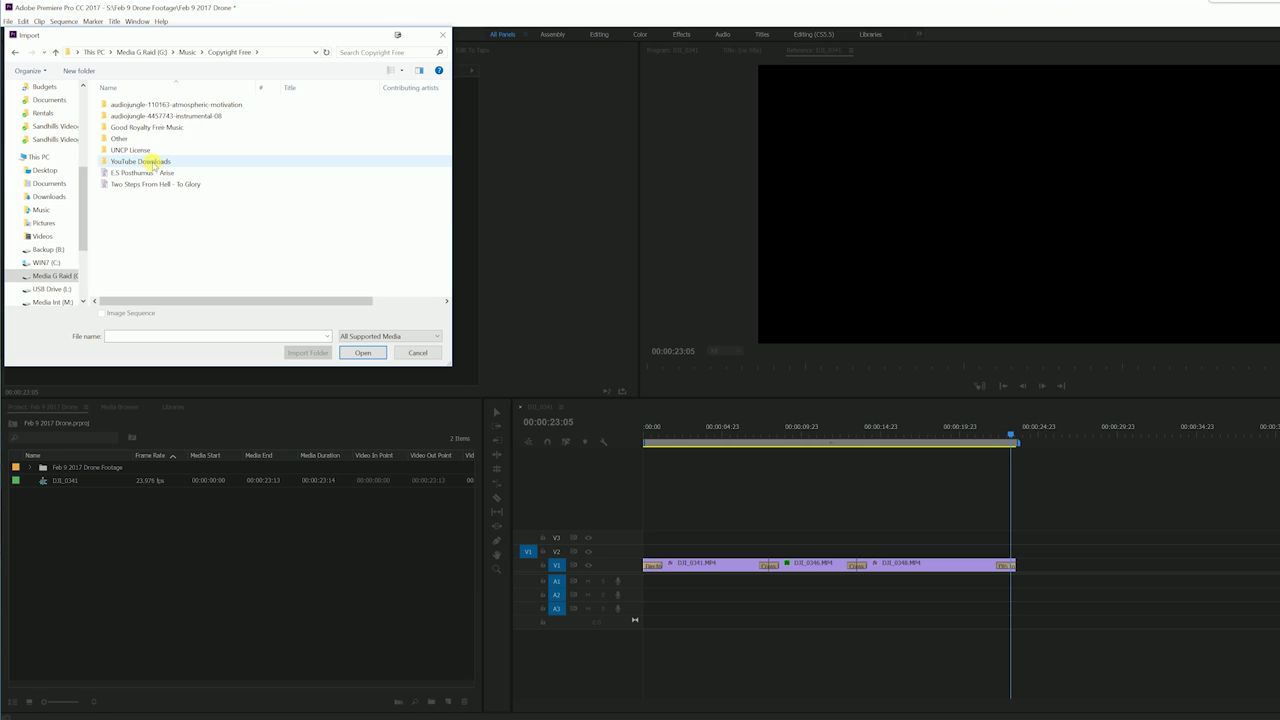
{"action": "double_click", "coordinate": [150, 127]}
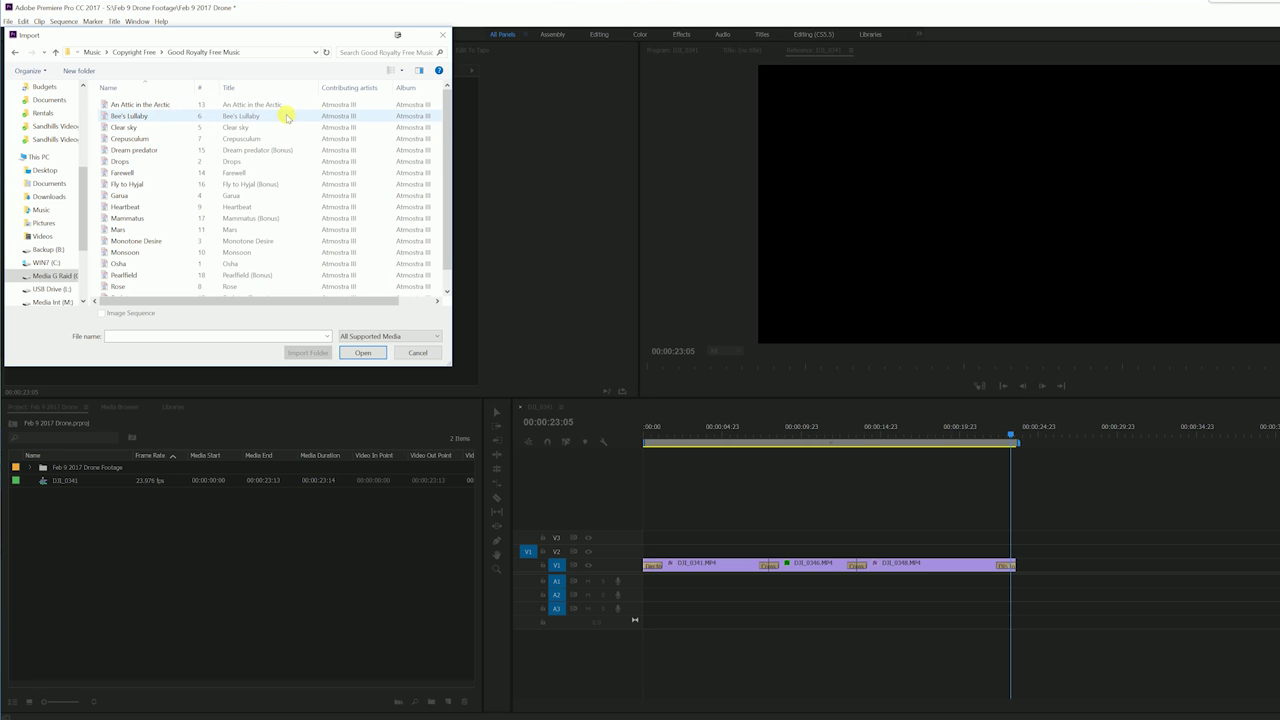
{"action": "left_click", "coordinate": [150, 52]}
{"action": "left_click", "coordinate": [327, 353]}
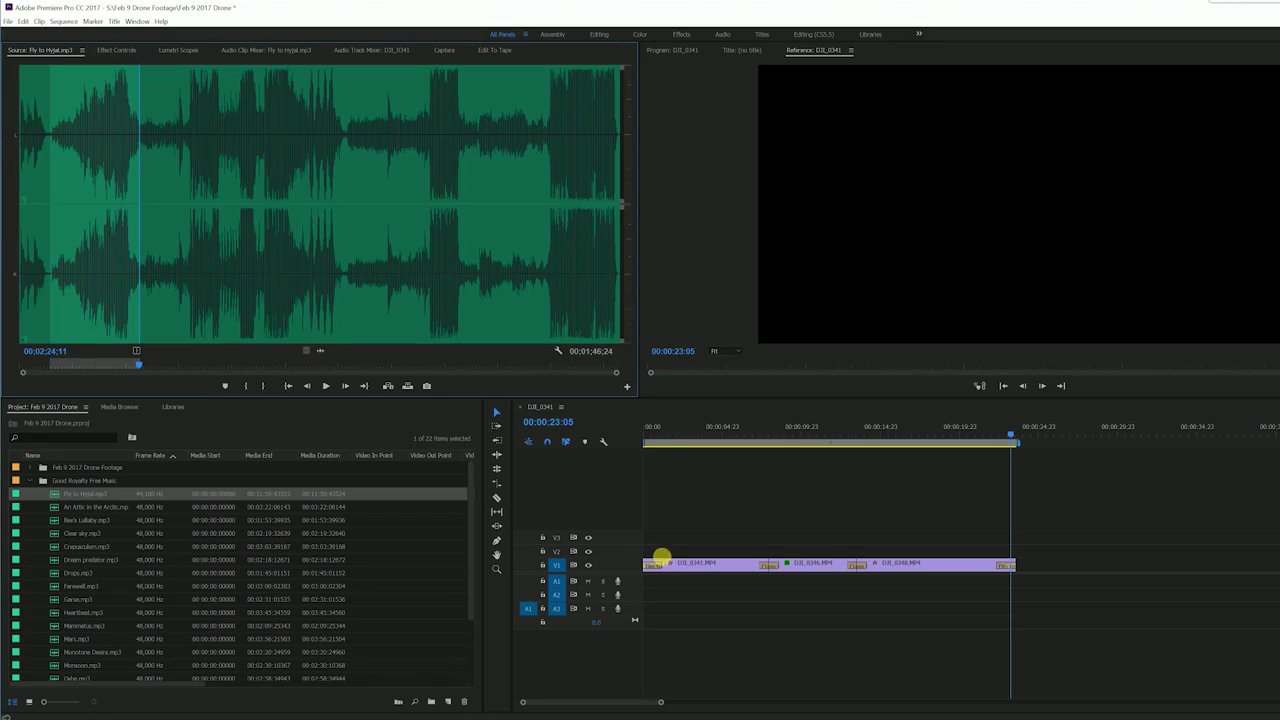
Place Fly to Hyjal.mp3 on track A1 at the start of the sequence
{"action": "left_click_drag", "start_coordinate": [662, 557], "coordinate": [643, 617]}
{"action": "mouse_move", "coordinate": [665, 703]}
{"action": "left_mouse_down"}
{"action": "mouse_move", "coordinate": [614, 691]}
{"action": "mouse_move", "coordinate": [663, 702]}
{"action": "left_mouse_up"}
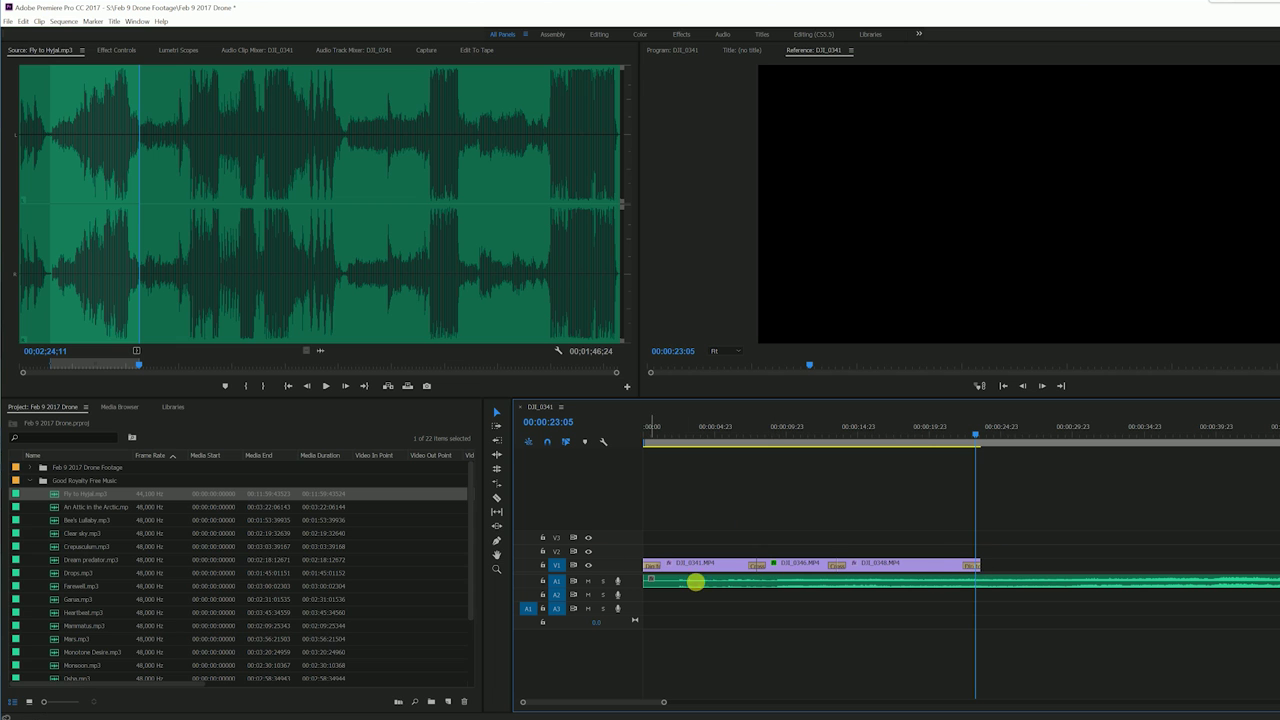
{"action": "mouse_move", "coordinate": [690, 585]}
{"action": "left_mouse_down"}
{"action": "mouse_move", "coordinate": [791, 583]}
{"action": "mouse_move", "coordinate": [674, 586]}
{"action": "left_mouse_up"}
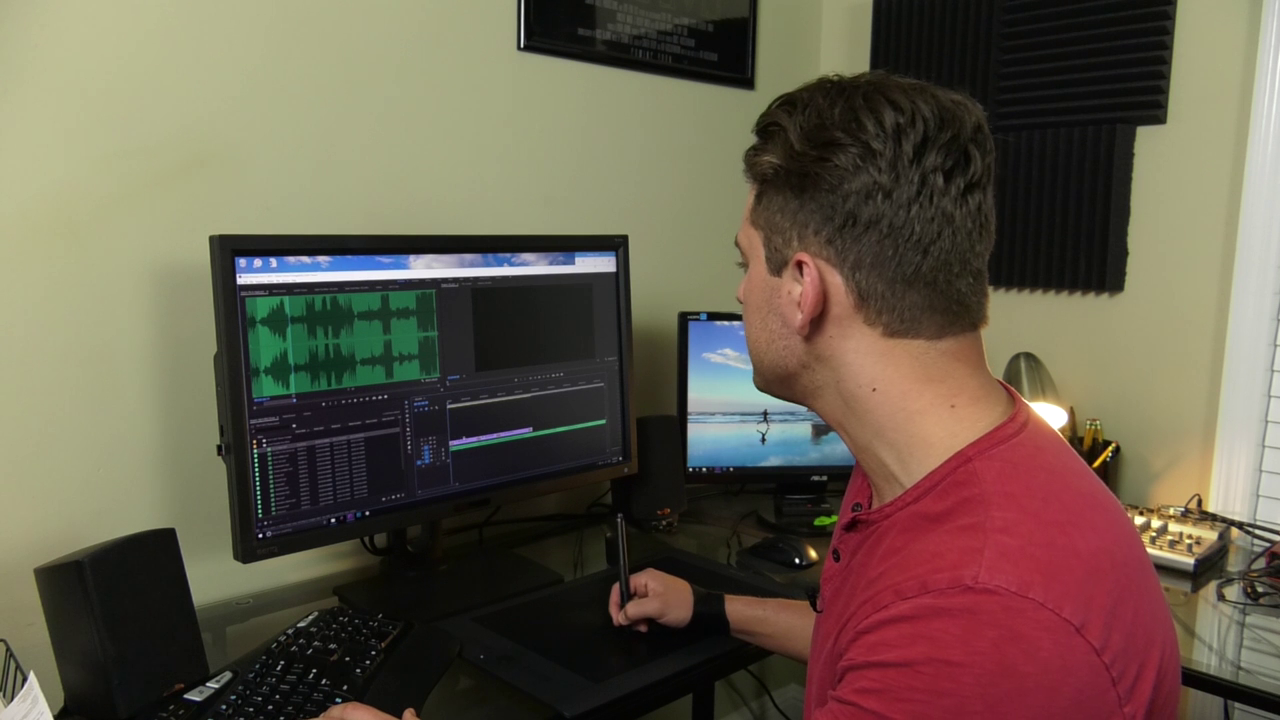
Play the sequence with the music, then delete the audio past the last clip at about 23 seconds
{"action": "key", "text": "space"}
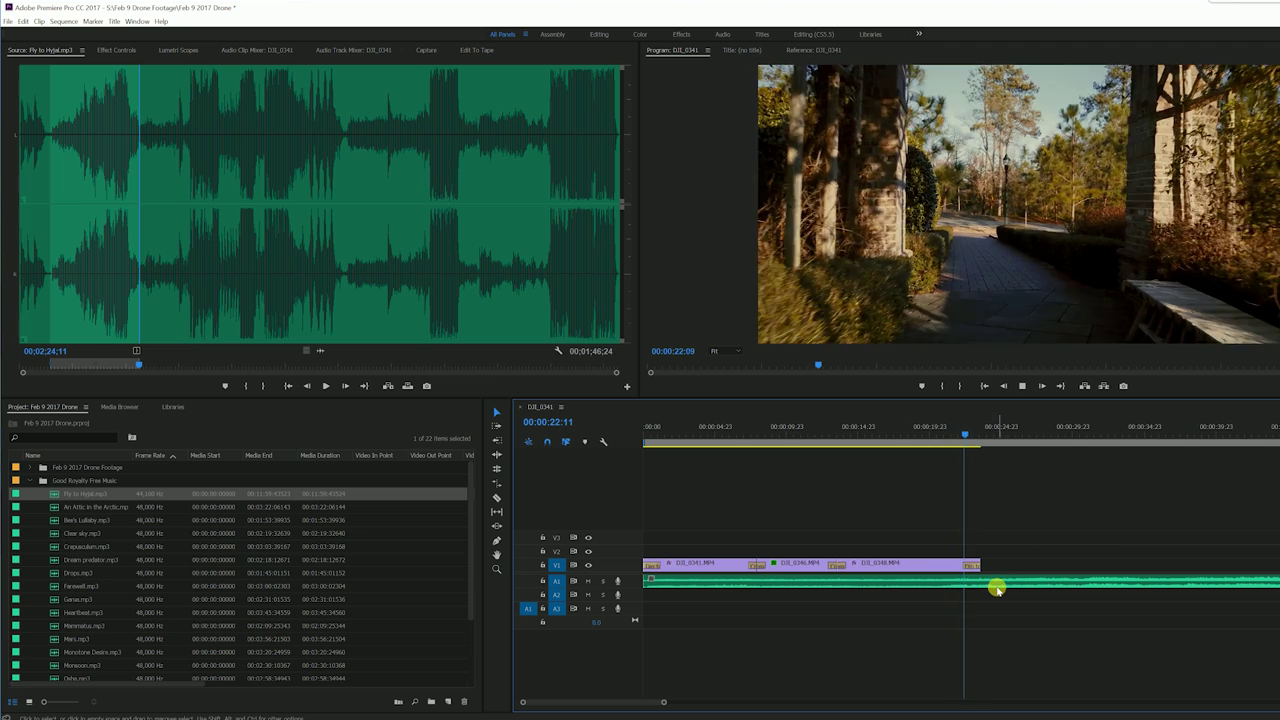
{"action": "key", "text": "space"}
{"action": "key", "text": "minus"}
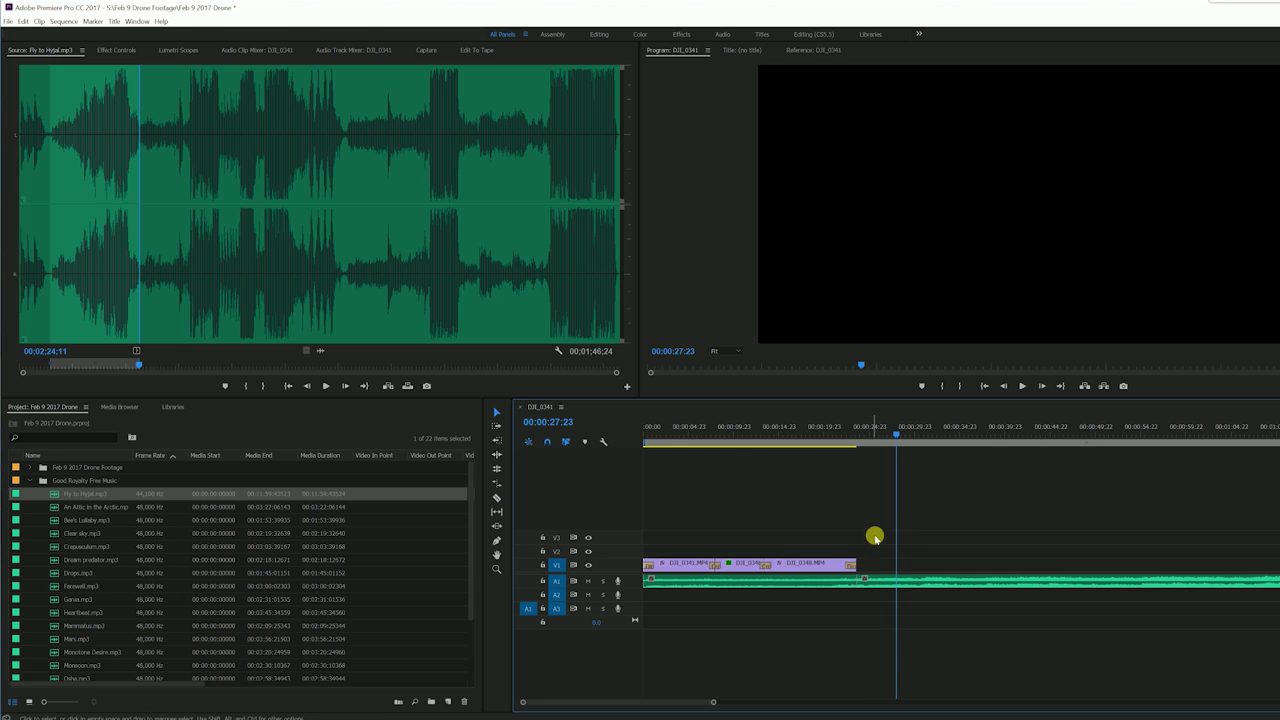
{"action": "key", "text": "Delete"}
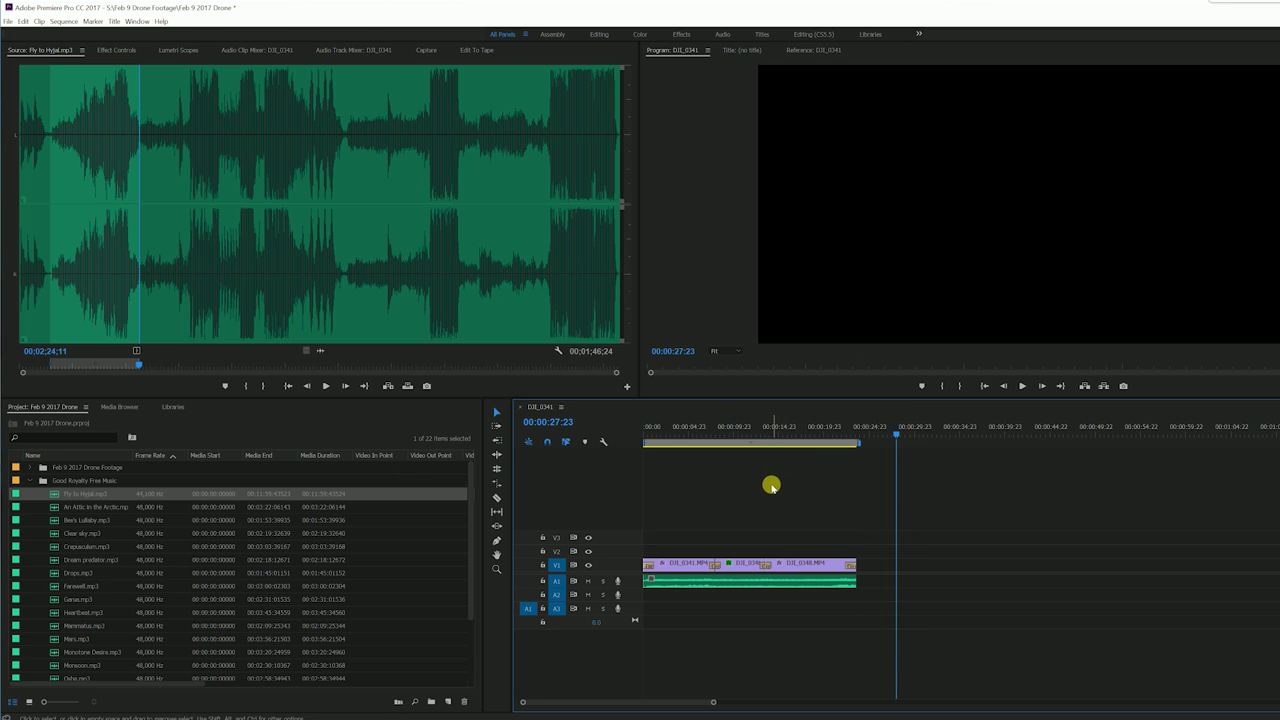
Switch to the Effects workspace layout
{"action": "left_click", "coordinate": [137, 21]}
{"action": "mouse_move", "coordinate": [120, 33]}
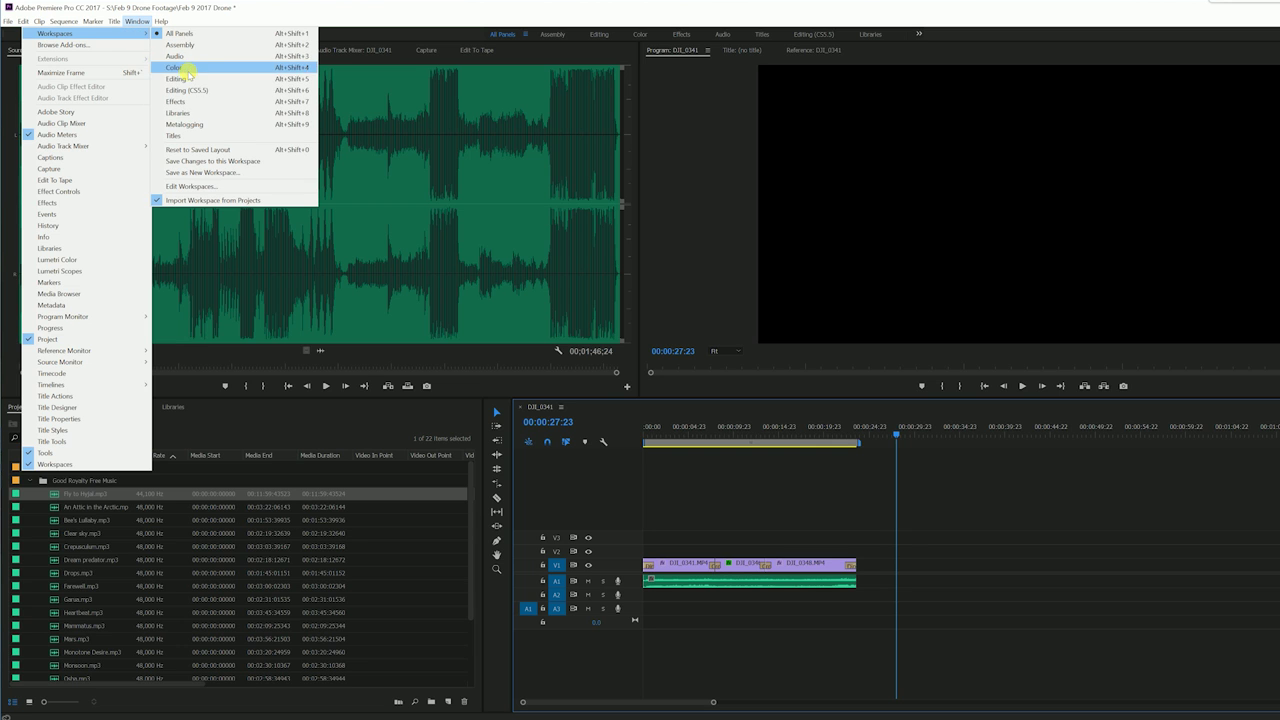
{"action": "left_click", "coordinate": [180, 101]}
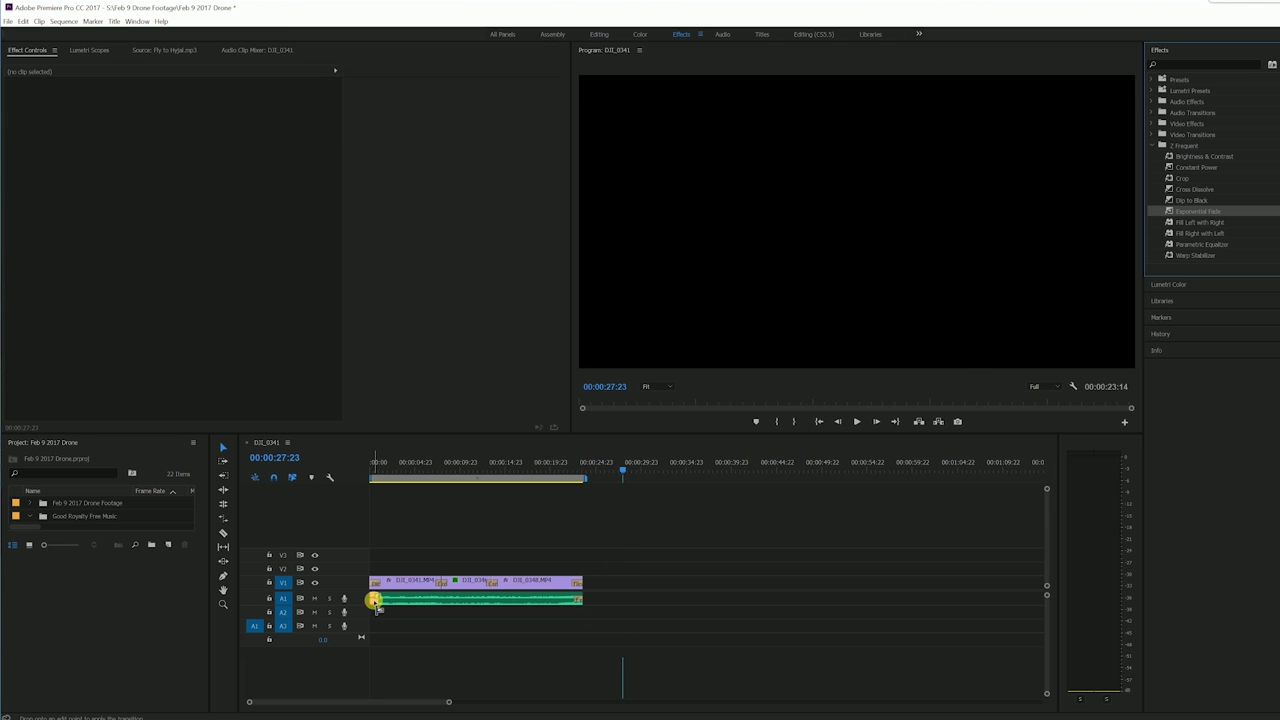
Play the whole sequence from 00:00:00:00
{"action": "left_click", "coordinate": [457, 512]}
{"action": "key", "text": "Home"}
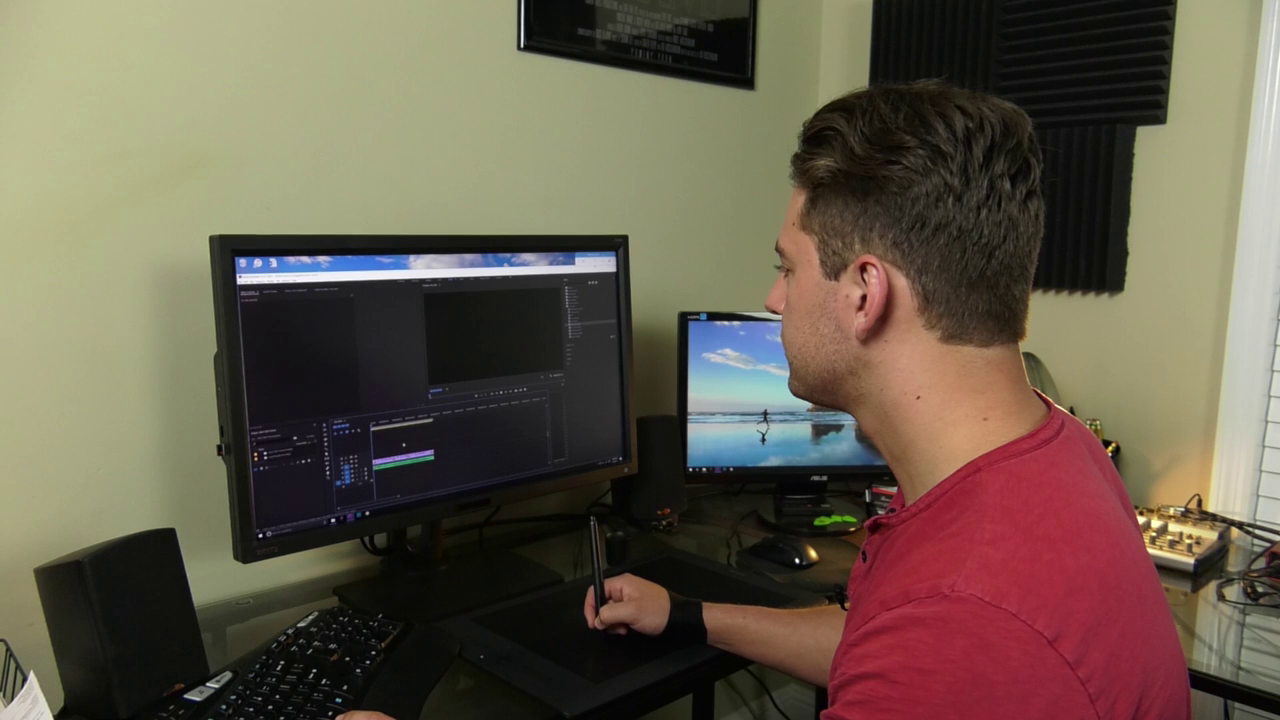
{"action": "key", "text": "space"}
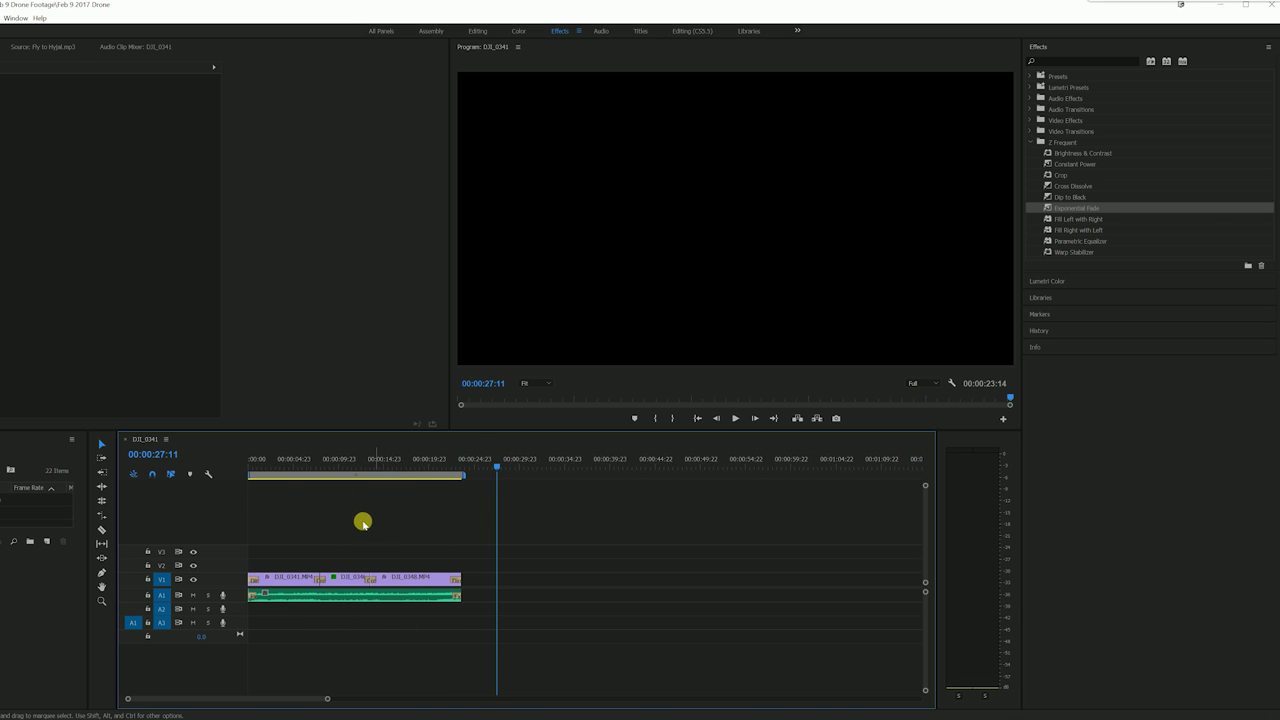
Open Export Settings from File > Export > Media and check that Format is H.264
{"action": "left_click", "coordinate": [5, 20]}
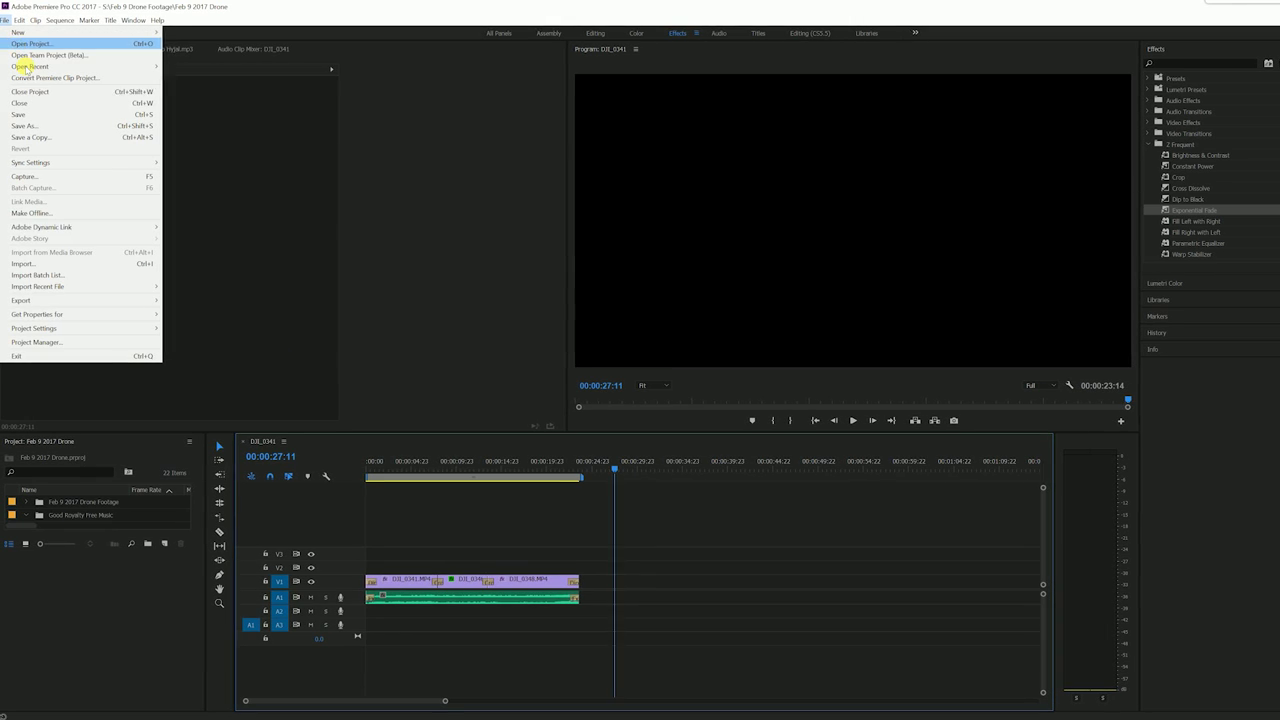
{"action": "mouse_move", "coordinate": [105, 303]}
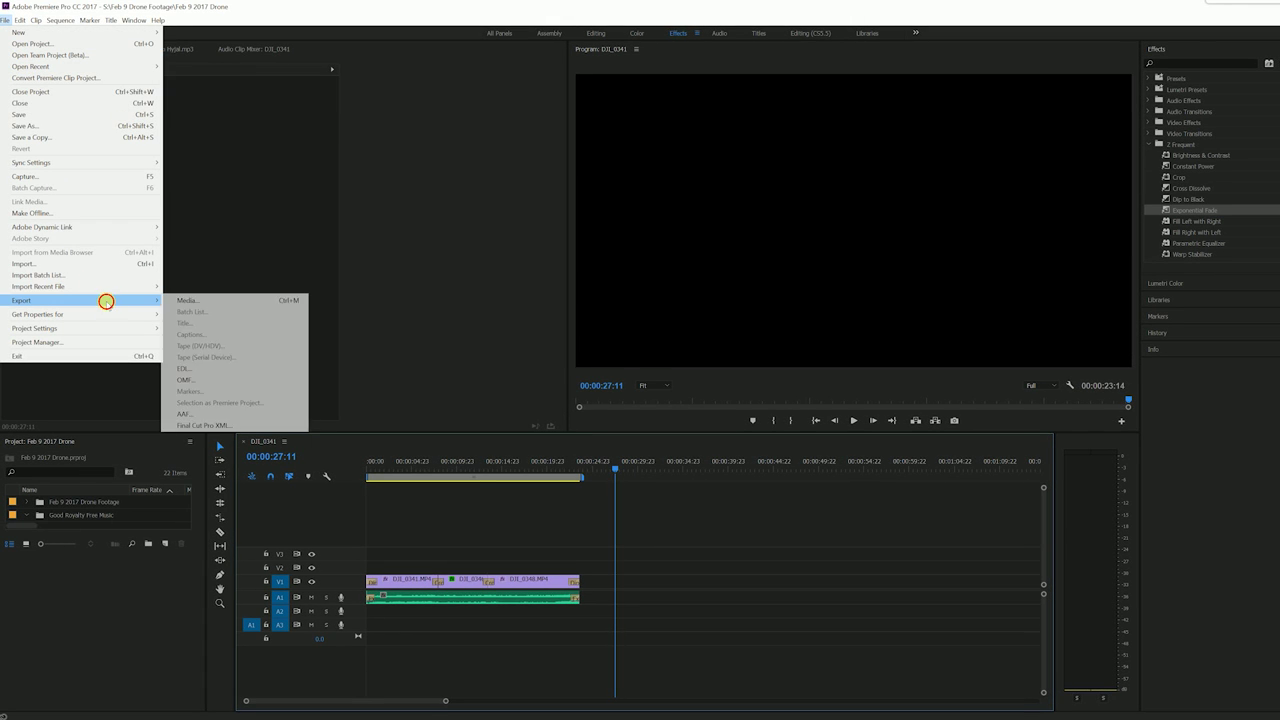
{"action": "left_click", "coordinate": [181, 301]}
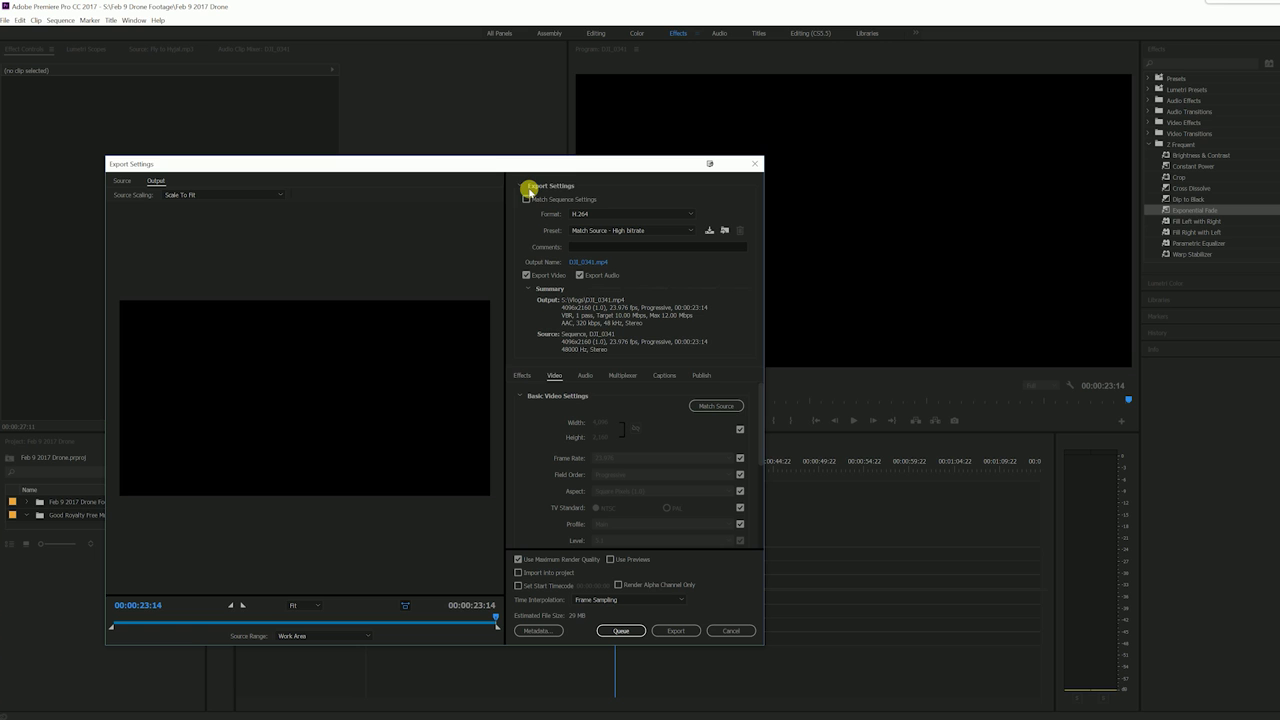
{"action": "left_click", "coordinate": [587, 216]}
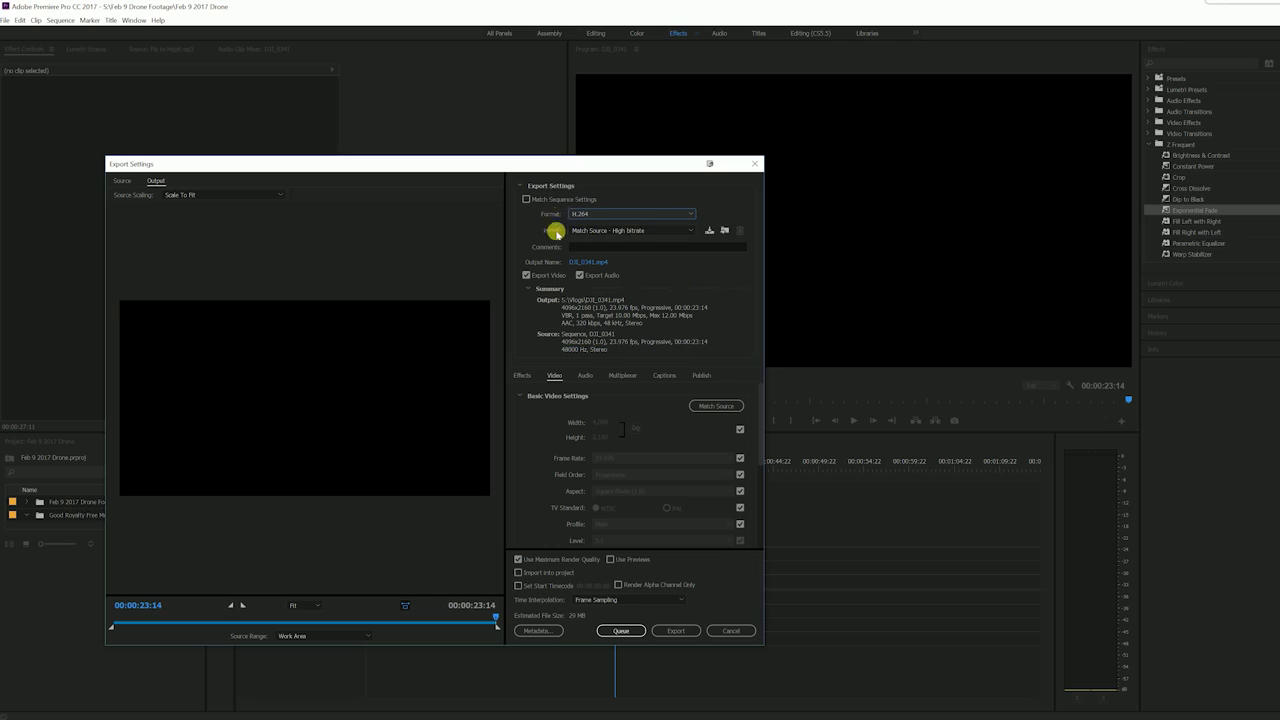
Choose the YouTube 2160p 4K preset for 3840x2160 at 23.976 fps and 40 Mbps
{"action": "left_click", "coordinate": [581, 232]}
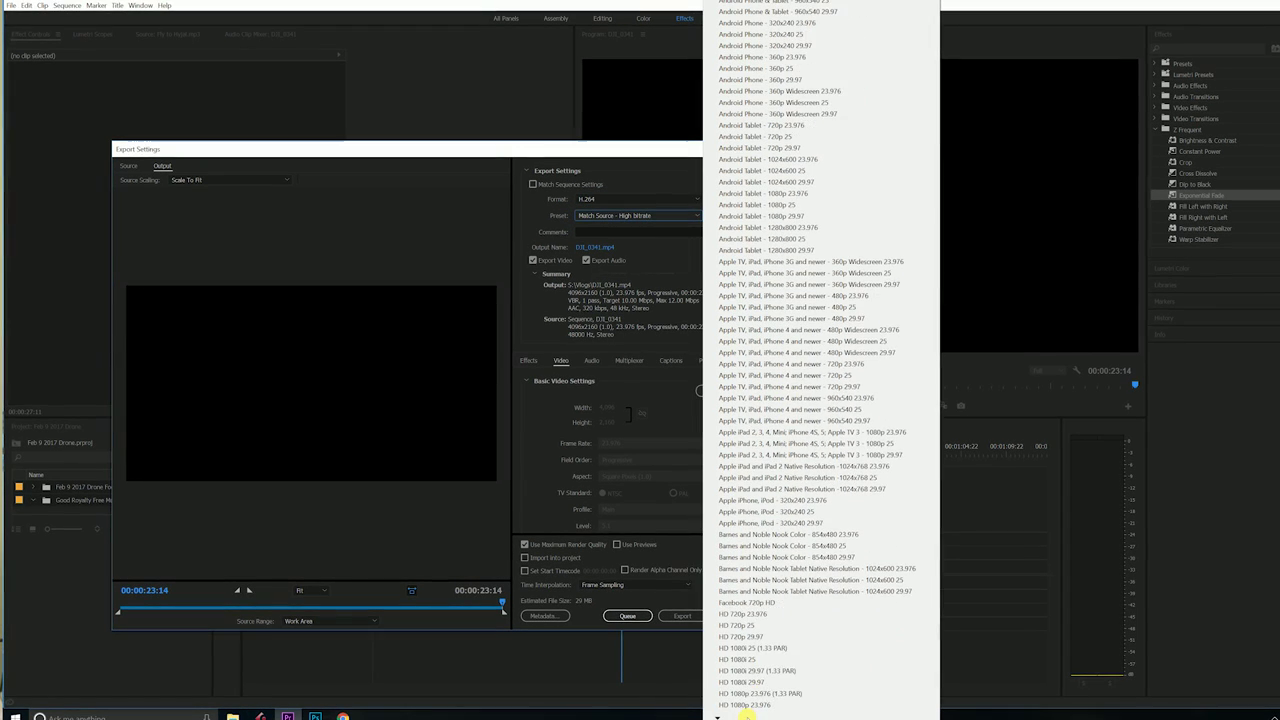
{"action": "scroll", "coordinate": [745, 712], "scroll_direction": "down", "scroll_amount": 7}
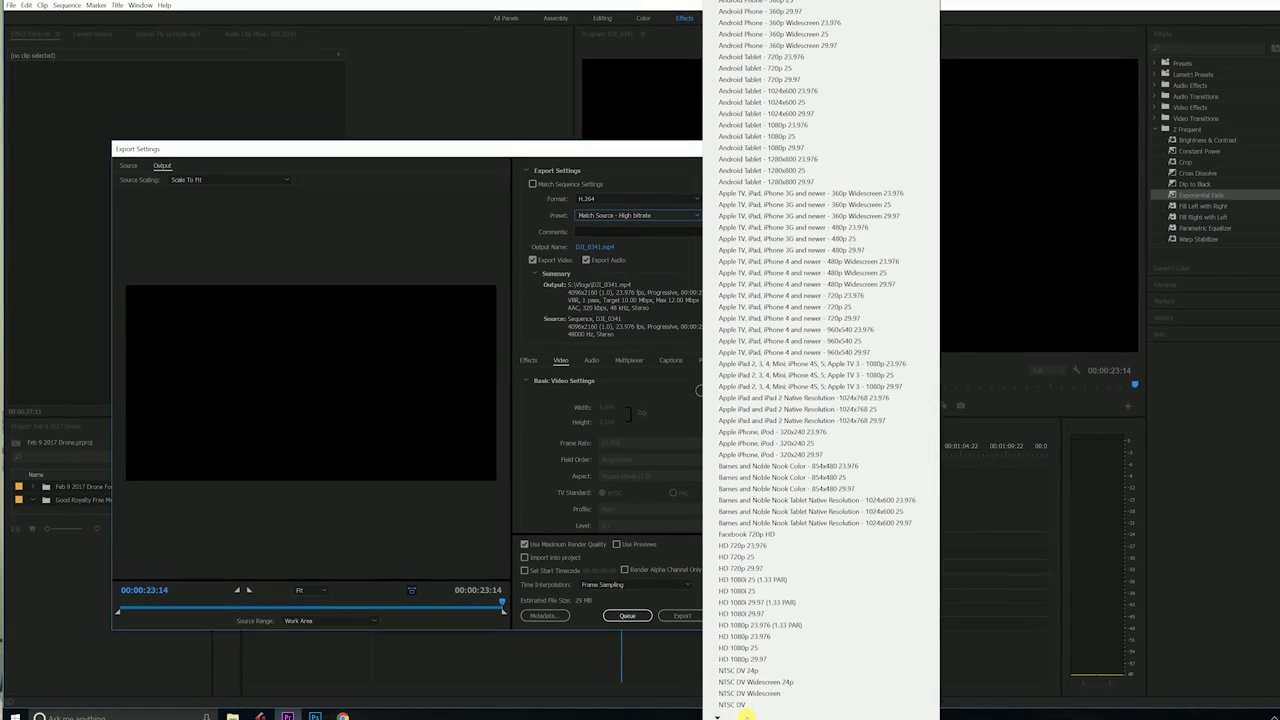
{"action": "scroll", "coordinate": [745, 712], "scroll_direction": "down", "scroll_amount": 1}
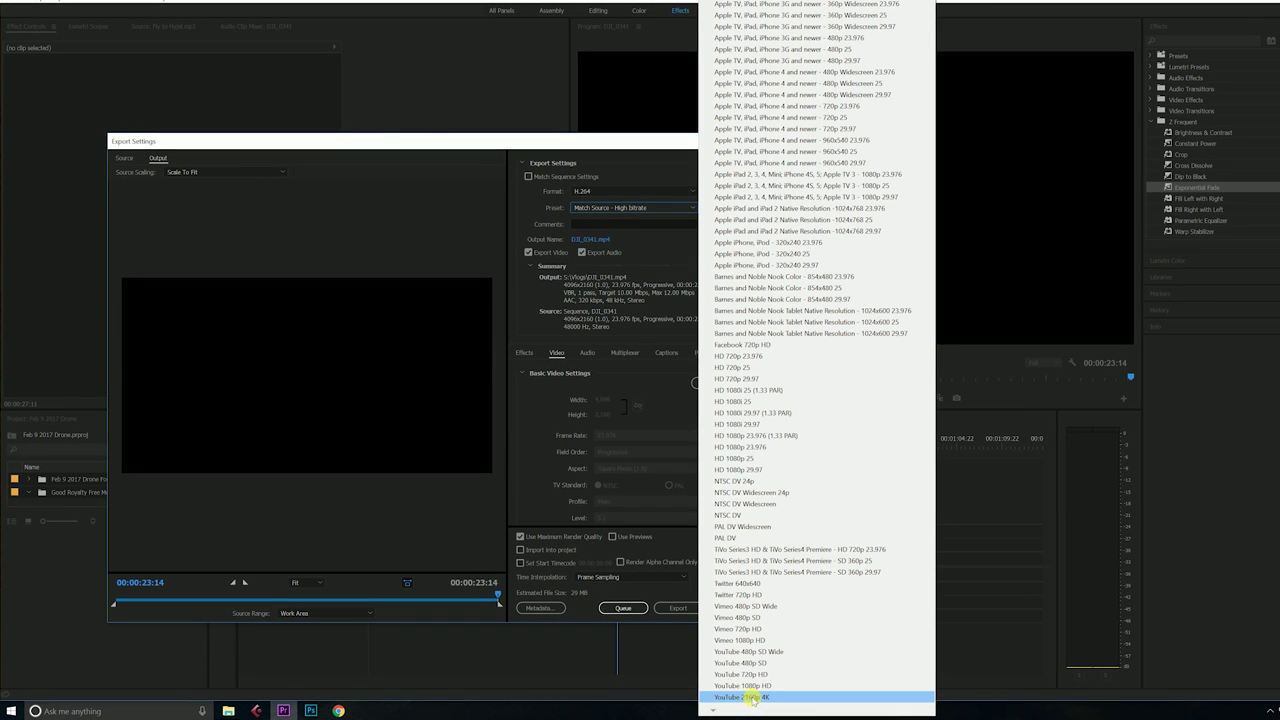
{"action": "left_click", "coordinate": [742, 697]}
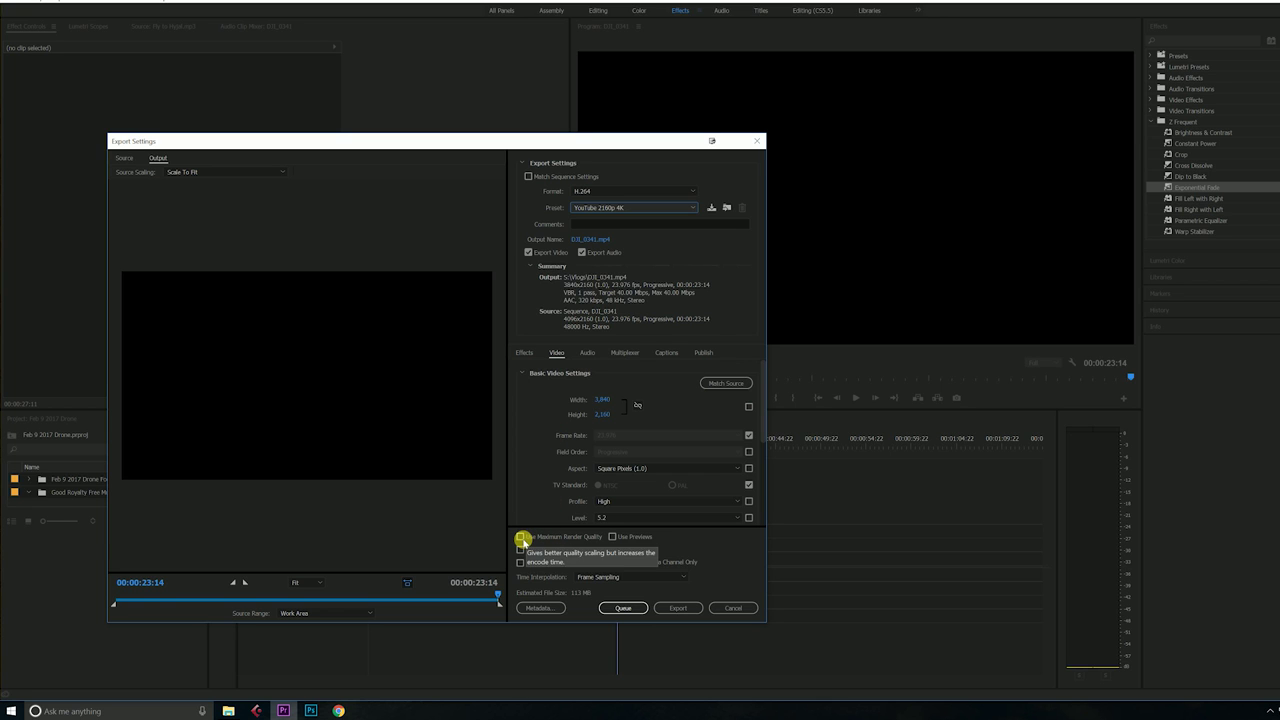
Enable Use Maximum Render Quality and bring up the Output Name save dialog
{"action": "left_click", "coordinate": [521, 537]}
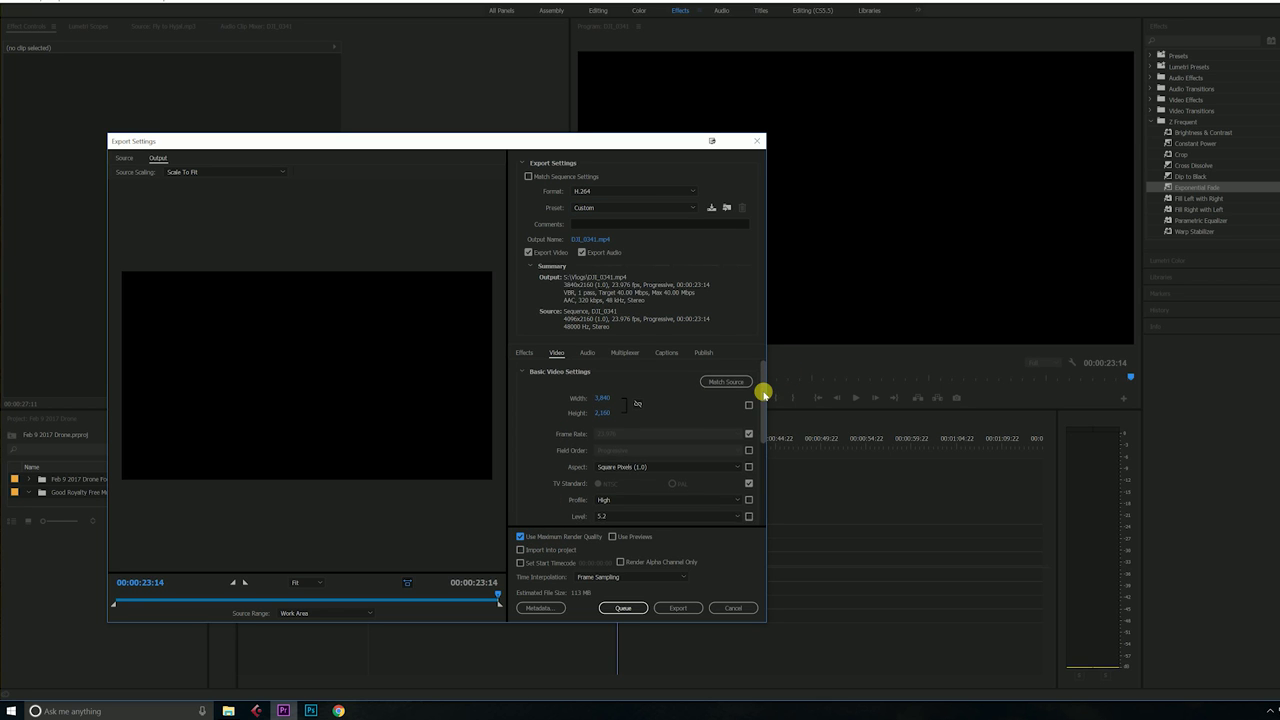
{"action": "scroll", "coordinate": [565, 437], "scroll_direction": "down", "scroll_amount": 3}
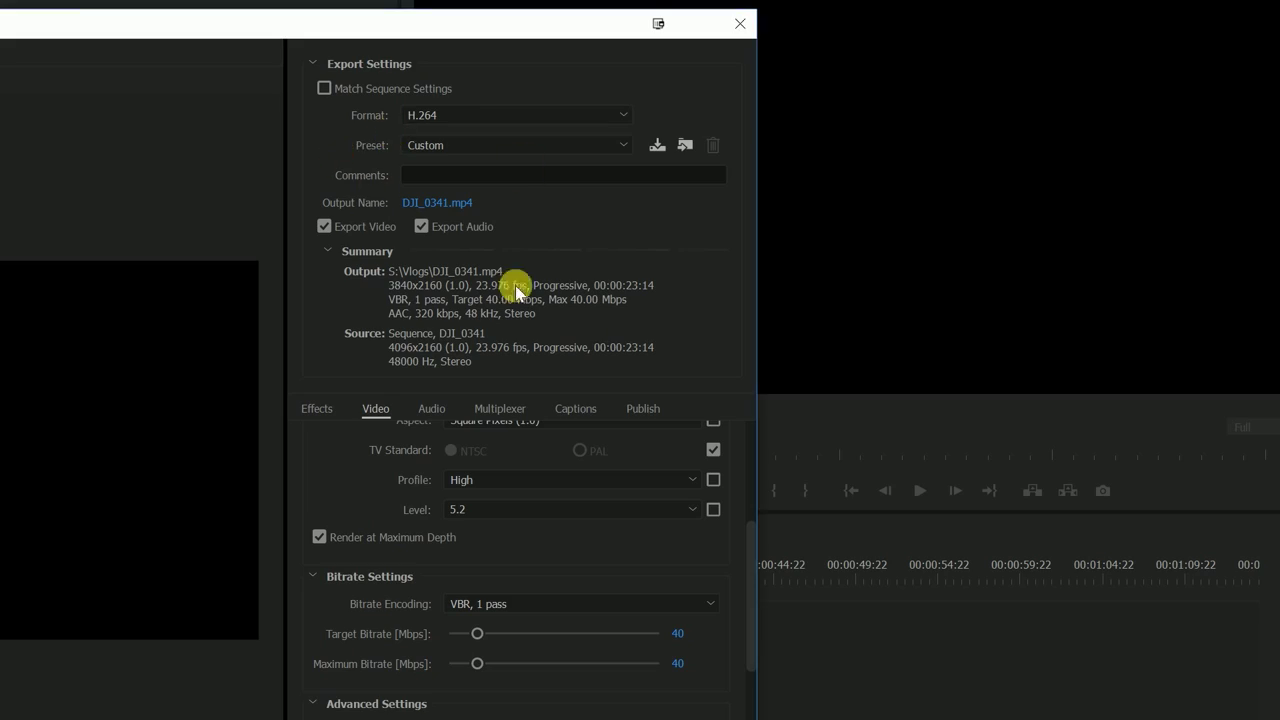
{"action": "left_click", "coordinate": [472, 203]}
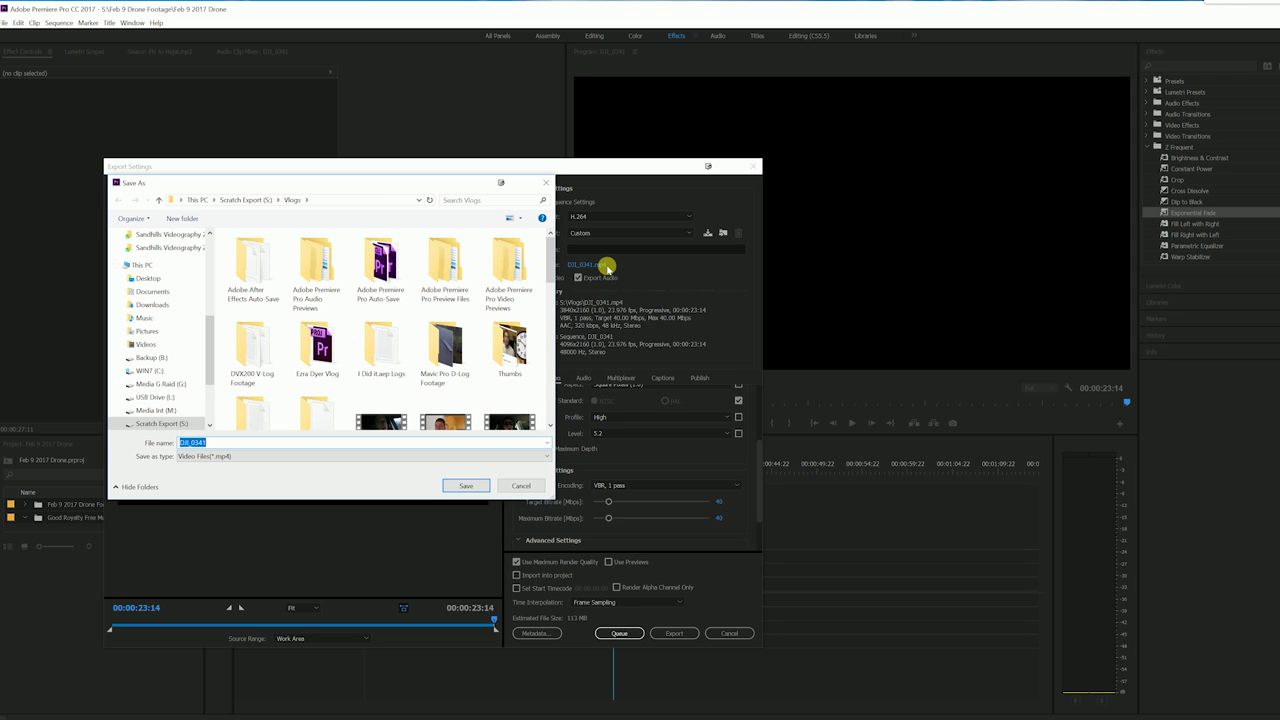
Save the output as 'Mavic Pro Arbor Flythrough 4k footage demonstration' in S:\Vlogs
{"action": "left_click_drag", "start_coordinate": [545, 251], "coordinate": [545, 297]}
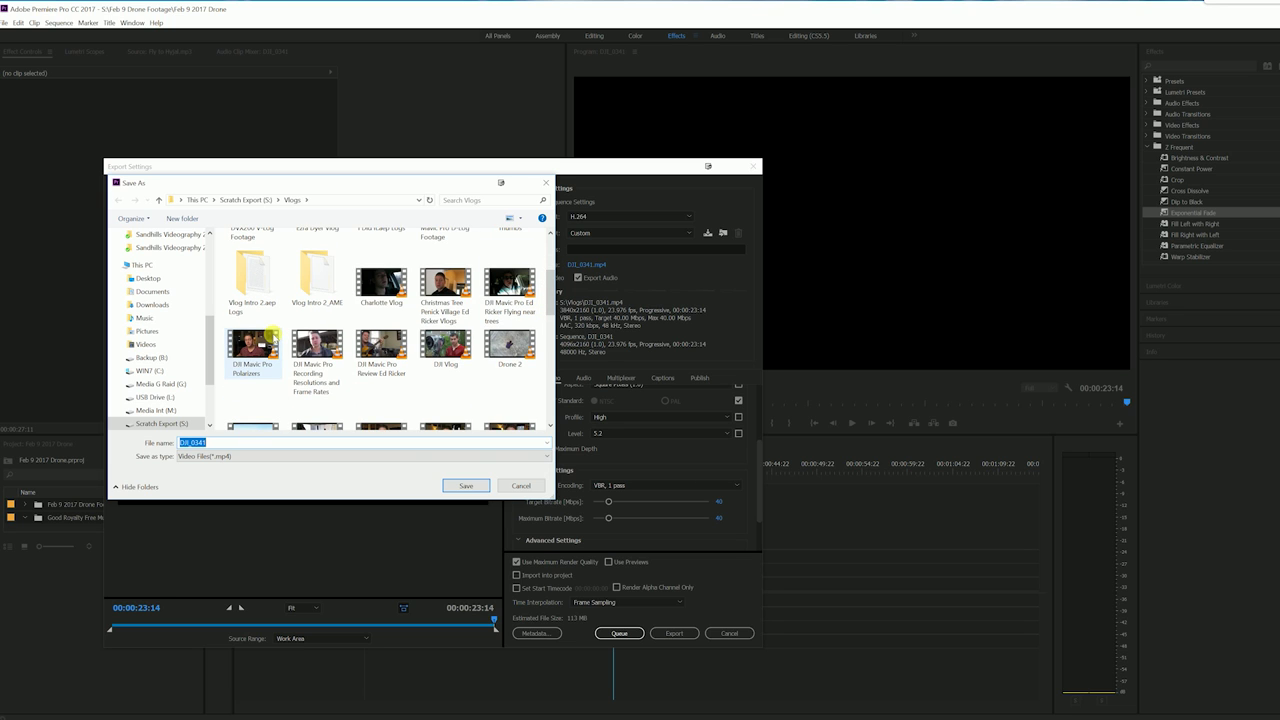
{"action": "type", "text": "Ed Ricker Vlogs"}
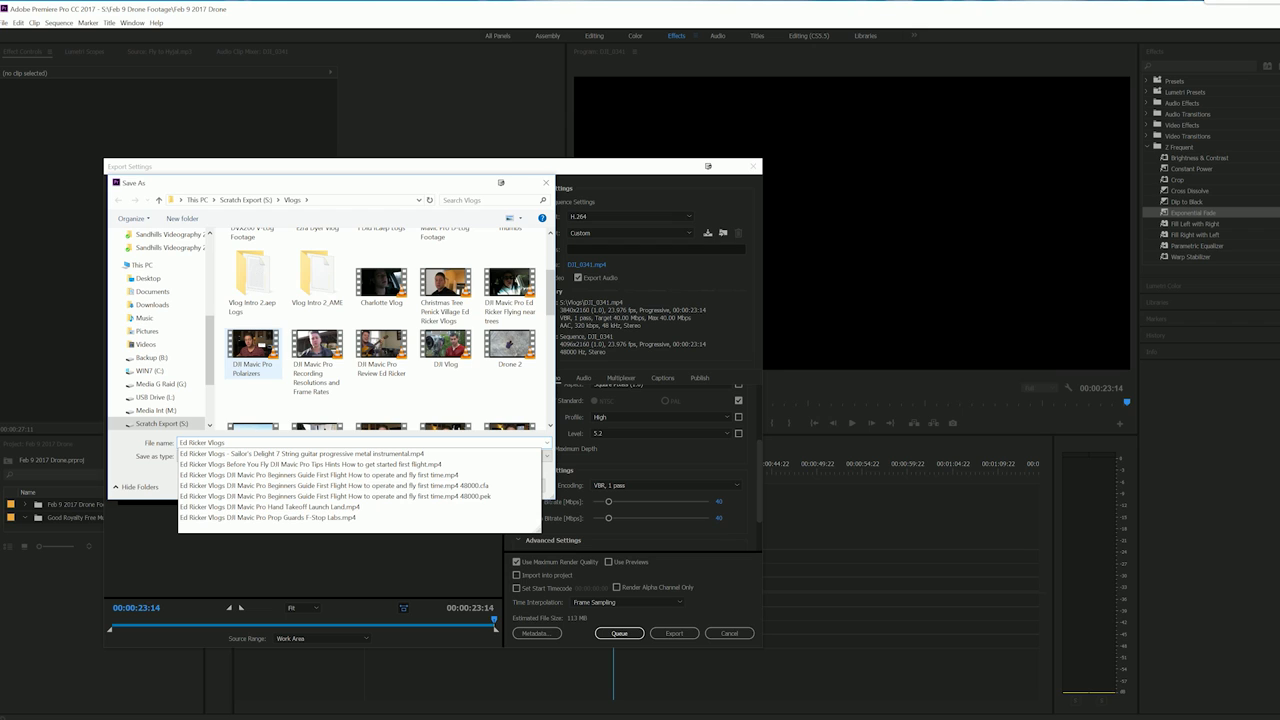
{"action": "type", "text": " DJI Mavic Pro"}
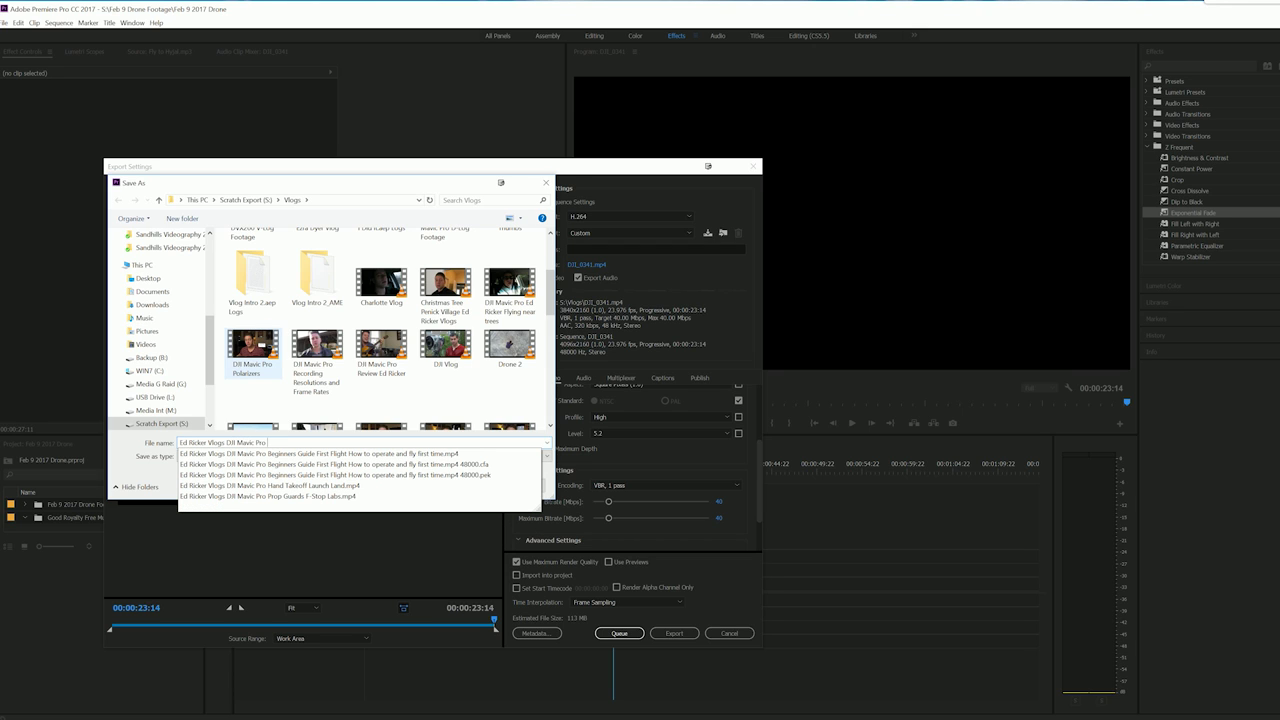
{"action": "type", "text": " Arbor Flythrough 4k footage demonstration"}
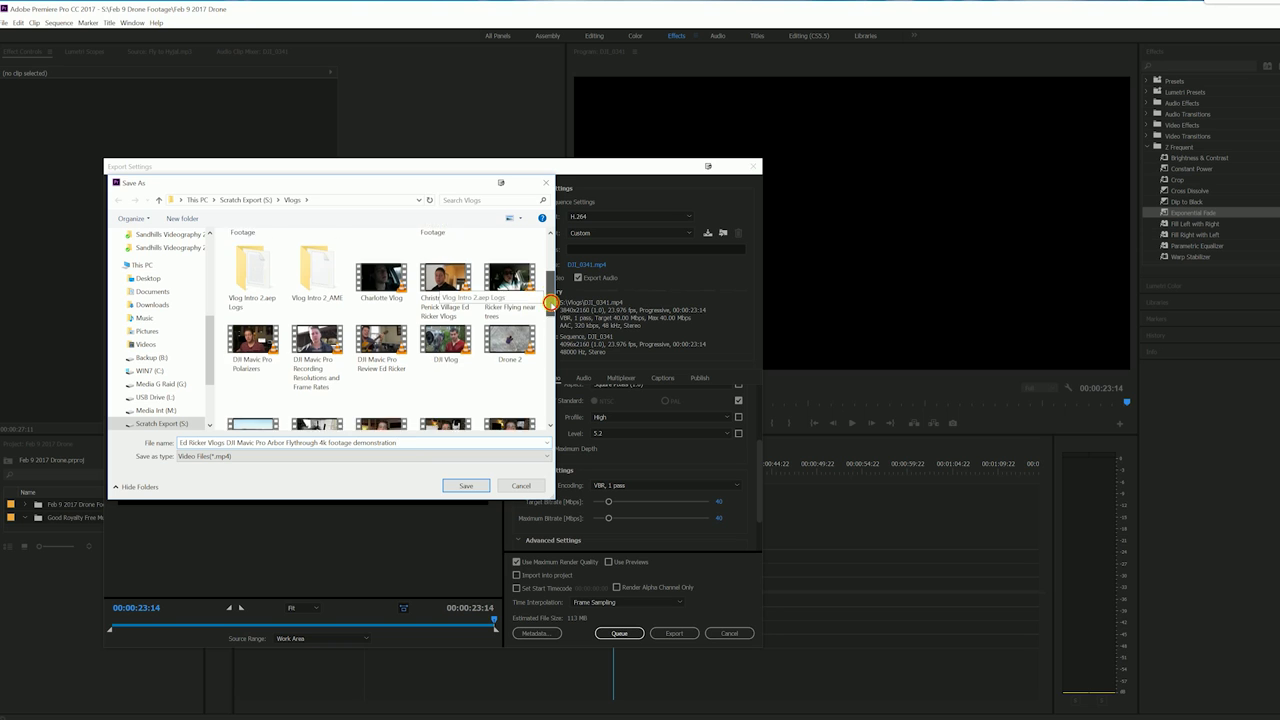
{"action": "scroll", "coordinate": [551, 286], "scroll_direction": "down", "scroll_amount": 1}
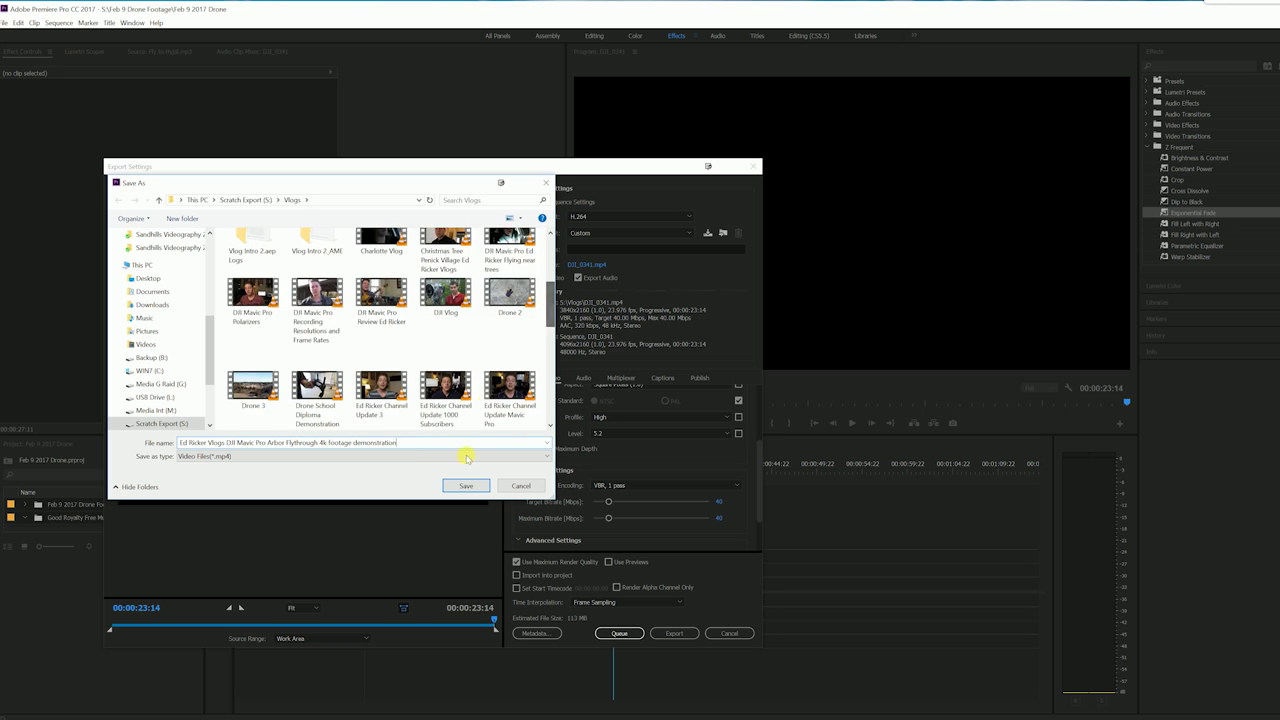
{"action": "left_click", "coordinate": [478, 484]}
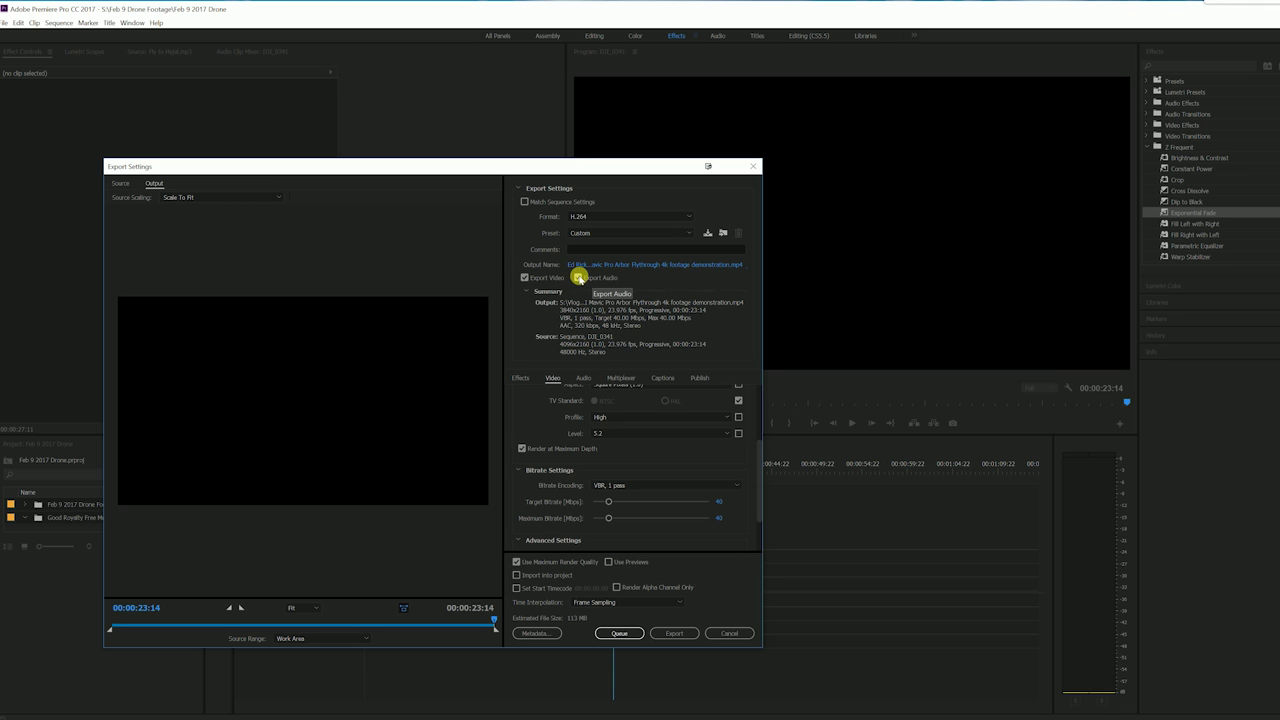
Export the sequence to the 4K H.264 MP4 and wait for encoding to finish
{"action": "left_click", "coordinate": [665, 638]}
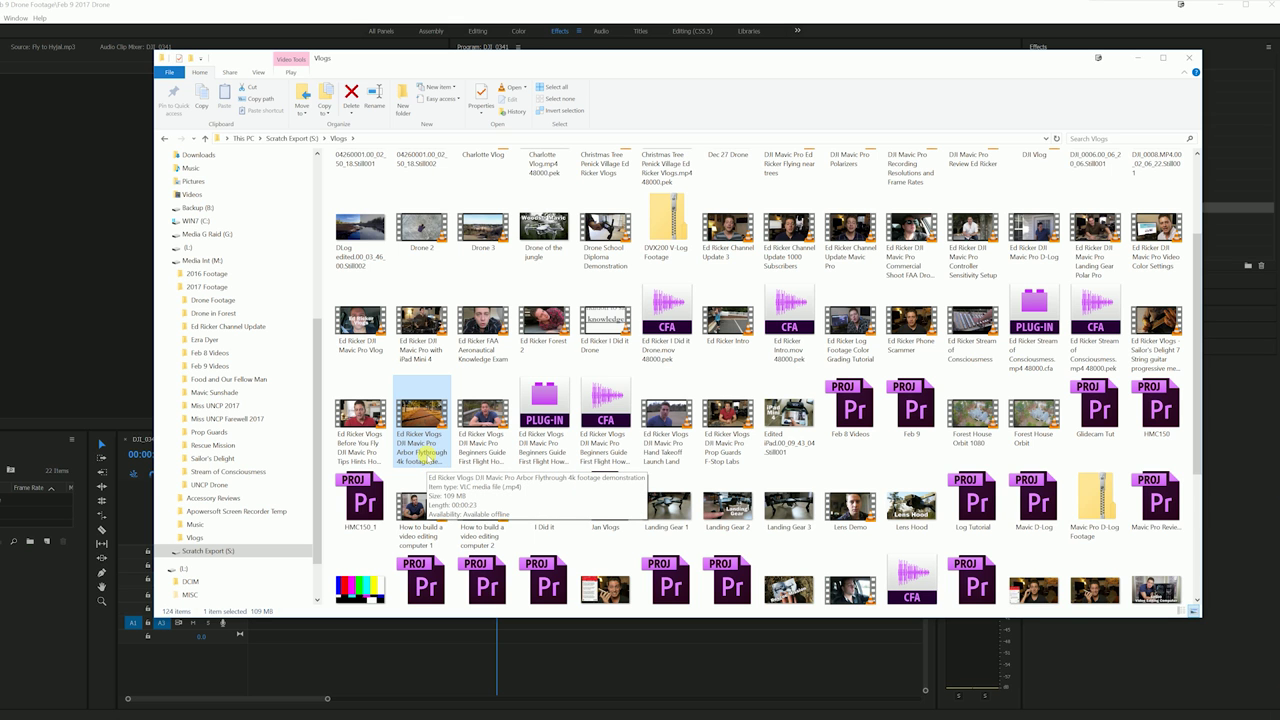
Play Mavic Pro Arbor Flythrough 4k footage demonstration.mp4 from the Vlogs folder
{"action": "double_click", "coordinate": [427, 455]}
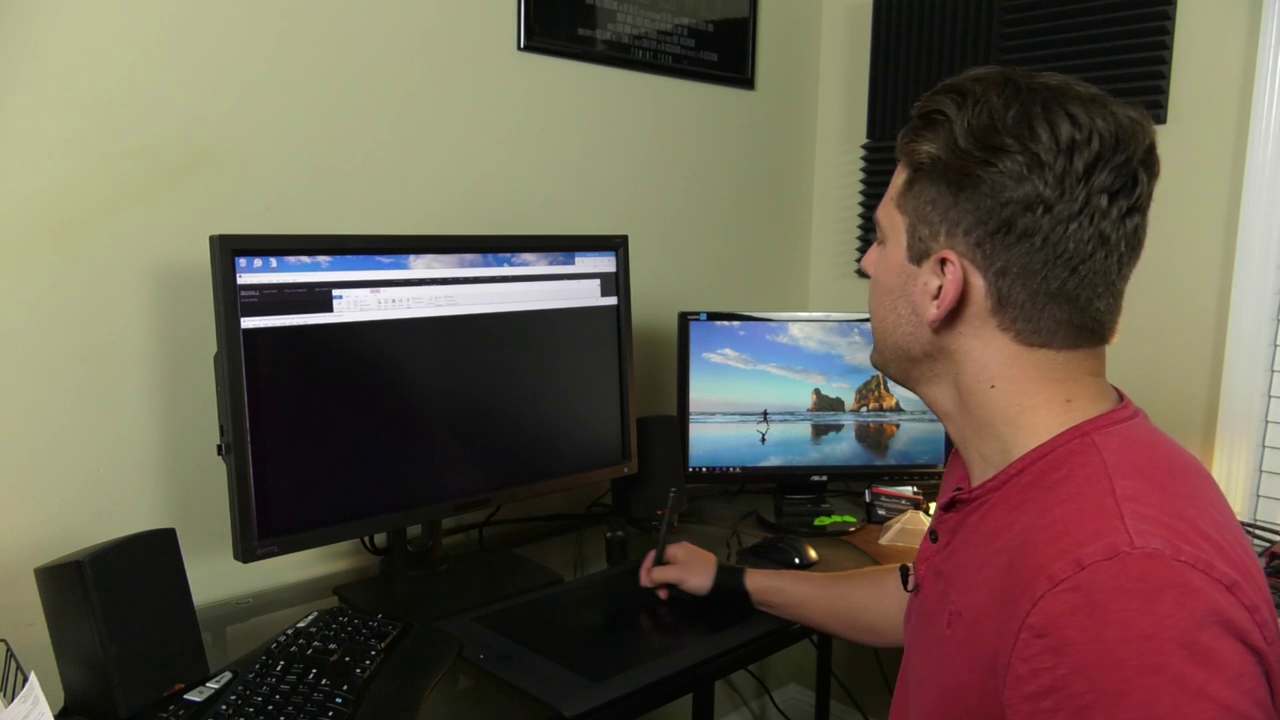